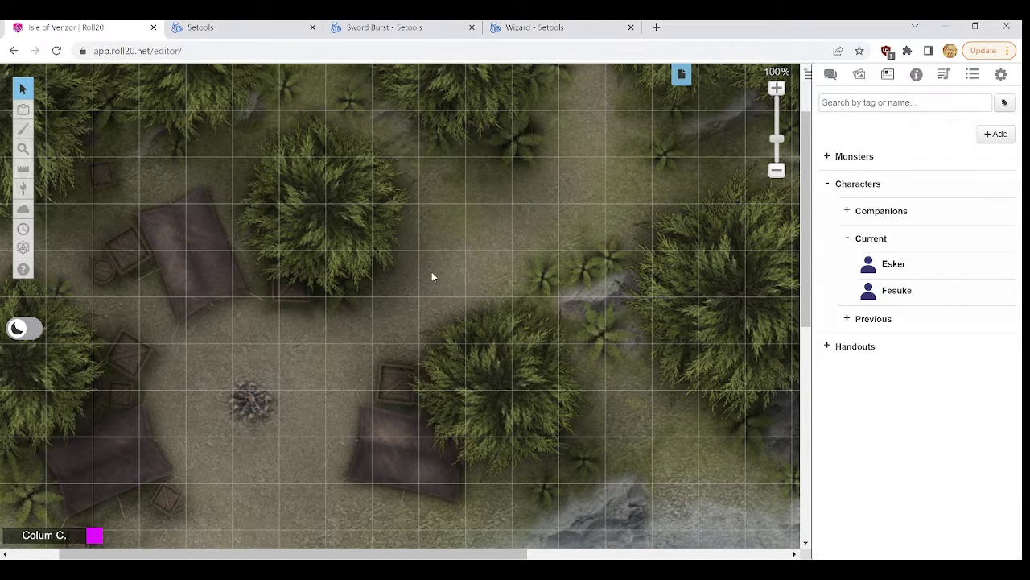
click(206, 25)
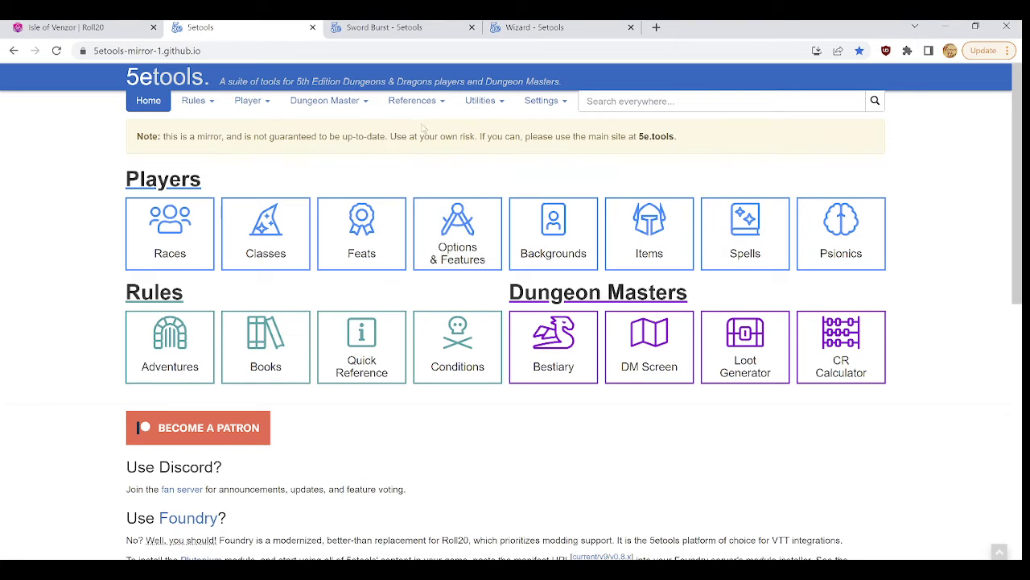
click(103, 28)
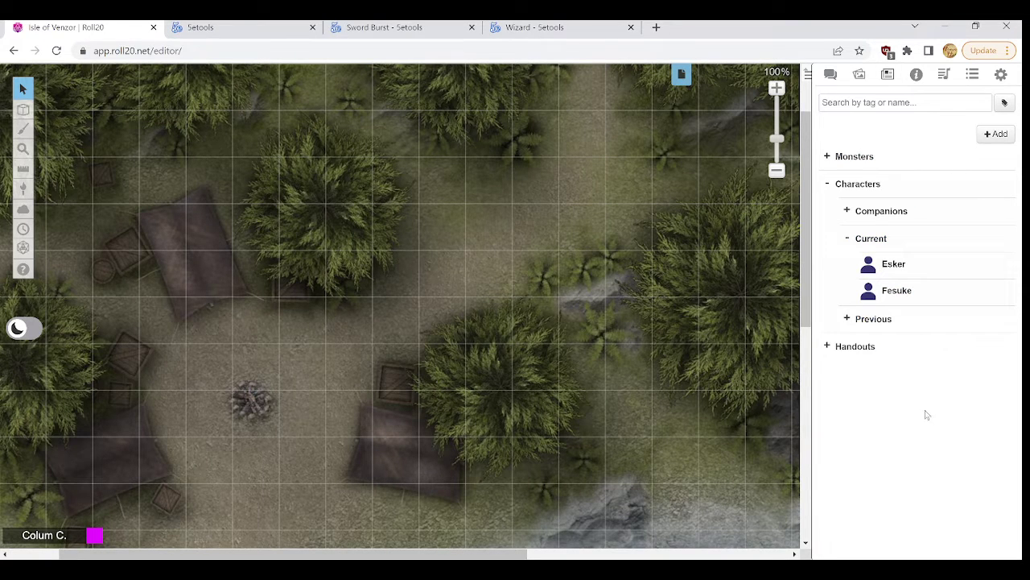
Open Fesuke's character sheet and look through the core page's stats, attacks, equipment and features
click(896, 291)
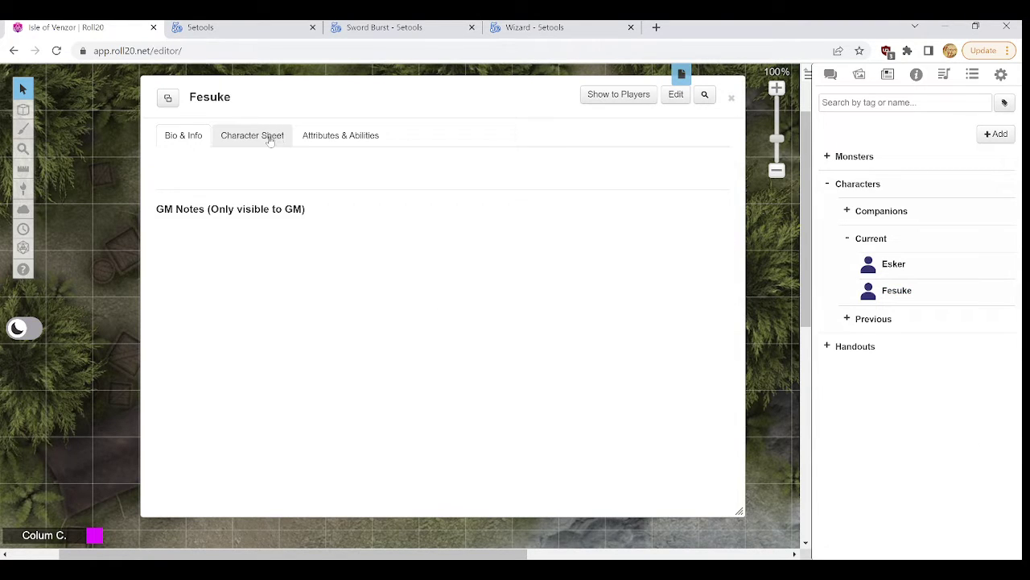
click(270, 139)
scroll(539, 274, down, 5)
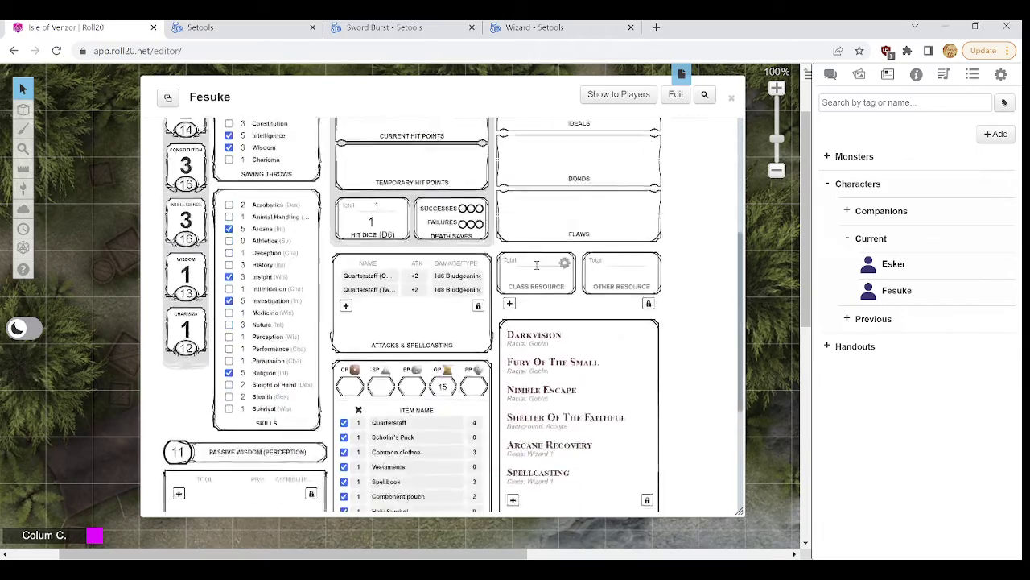
scroll(537, 265, down, 3)
scroll(541, 314, up, 8)
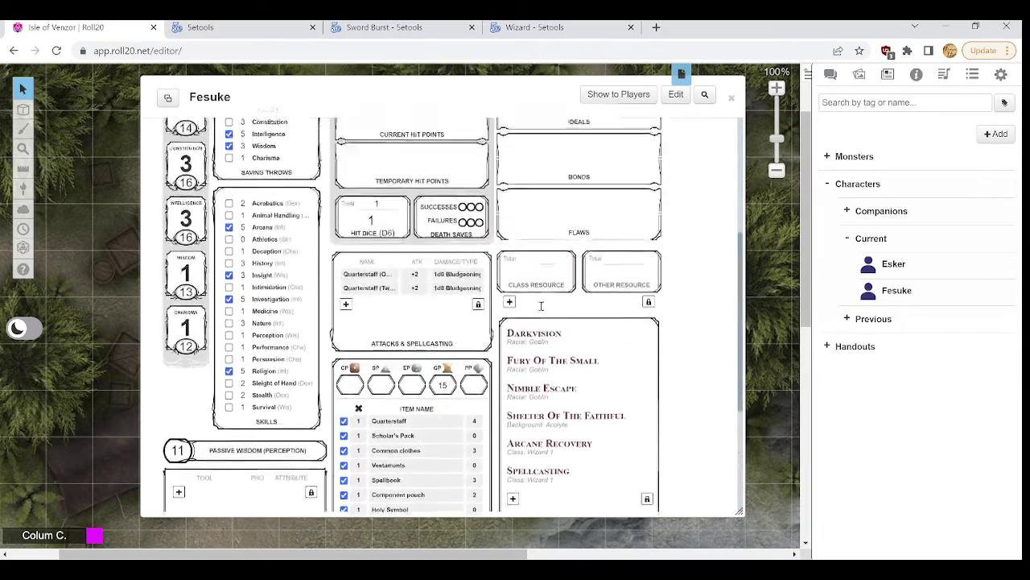
scroll(539, 309, down, 1)
scroll(539, 309, up, 1)
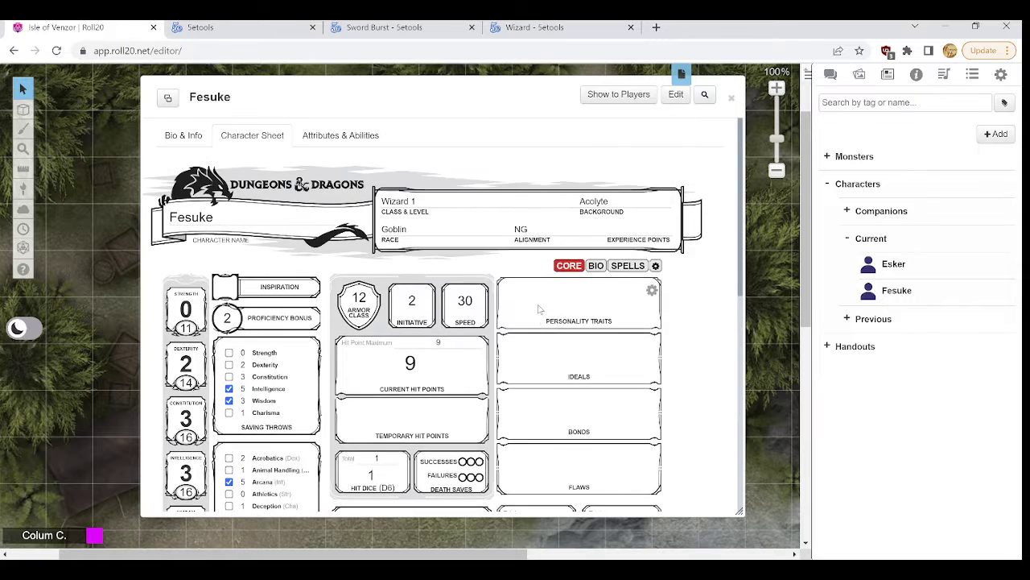
Examine the spellcasting ability, save DC and attack bonus on Fesuke's spells page, then the ability scores and proficiency bonus on the core page
click(629, 267)
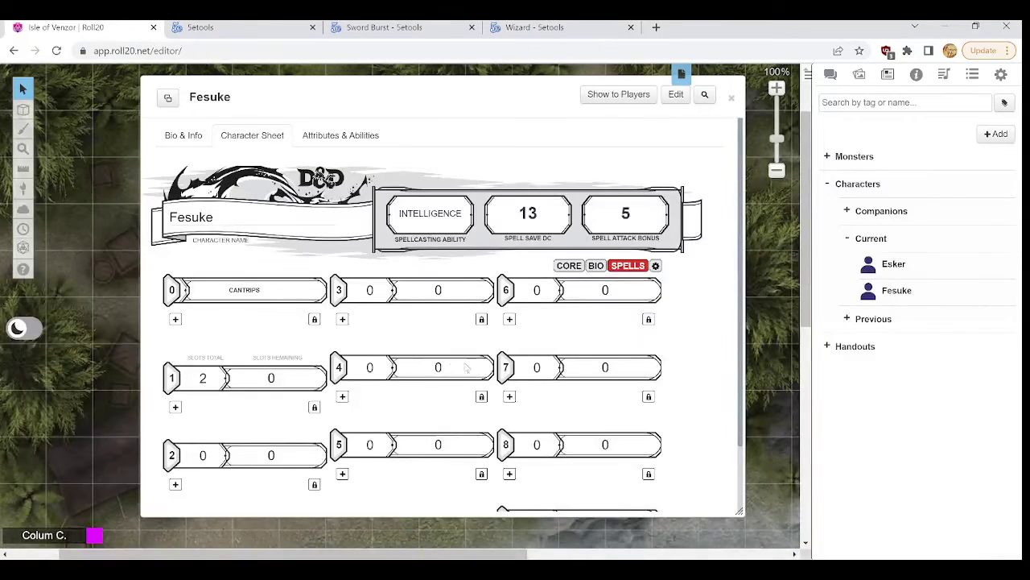
scroll(407, 306, down, 1)
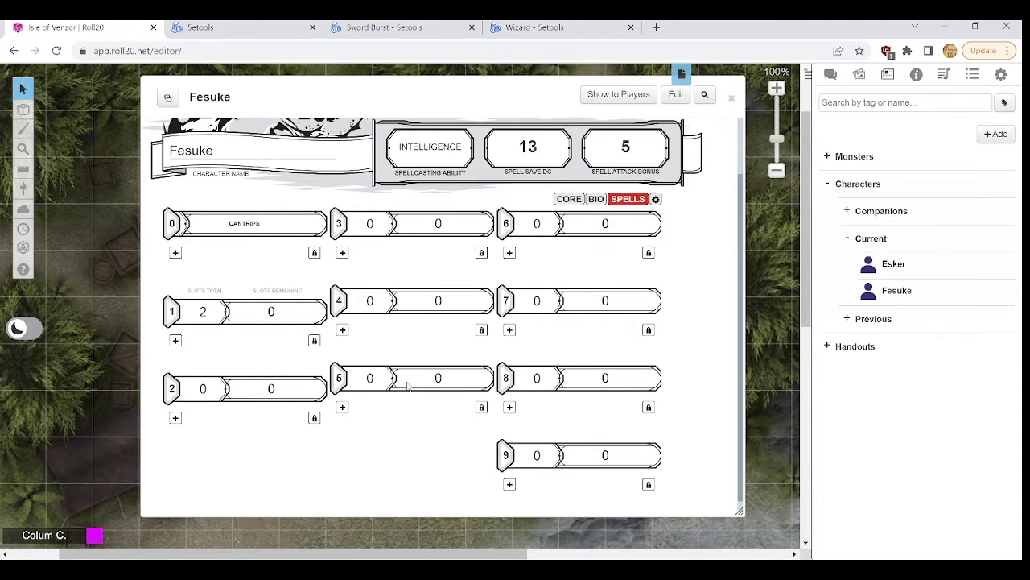
scroll(262, 366, up, 1)
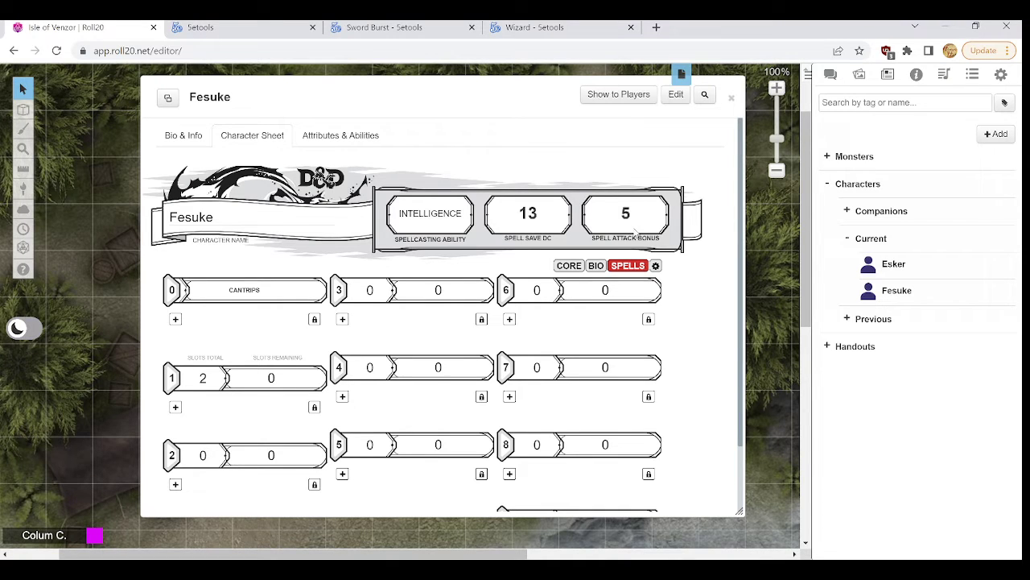
click(569, 266)
scroll(384, 329, down, 5)
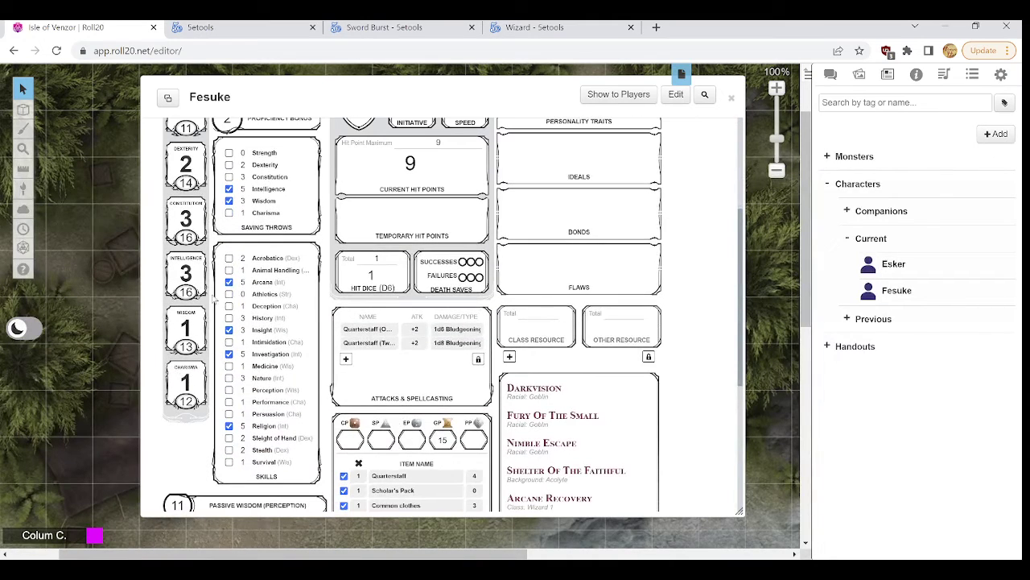
scroll(216, 296, up, 1)
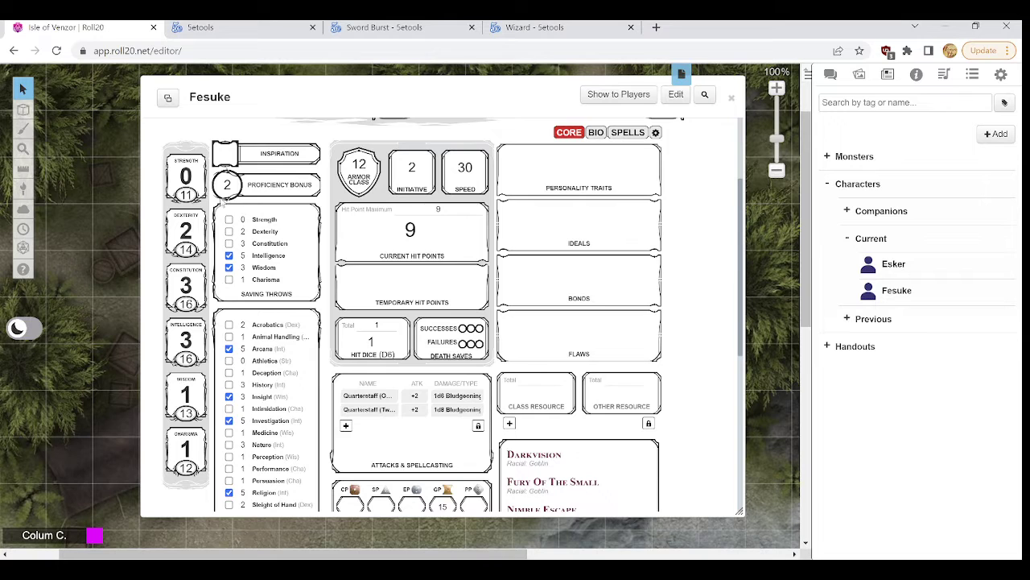
scroll(253, 197, up, 2)
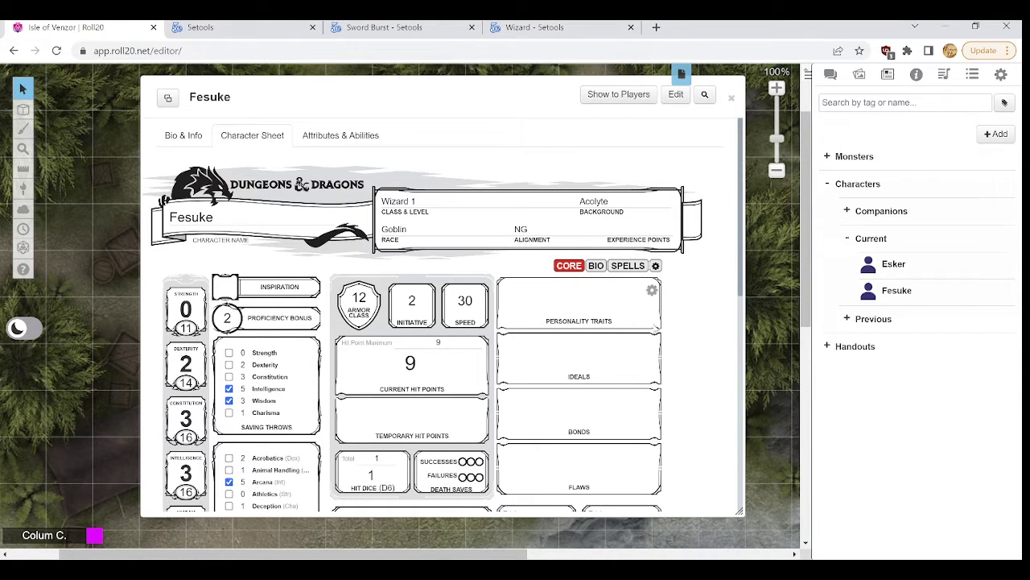
On Fesuke's spells page, set the remaining 1st-level spell slots to 2
click(628, 266)
scroll(365, 304, down, 1)
scroll(365, 304, down, 2)
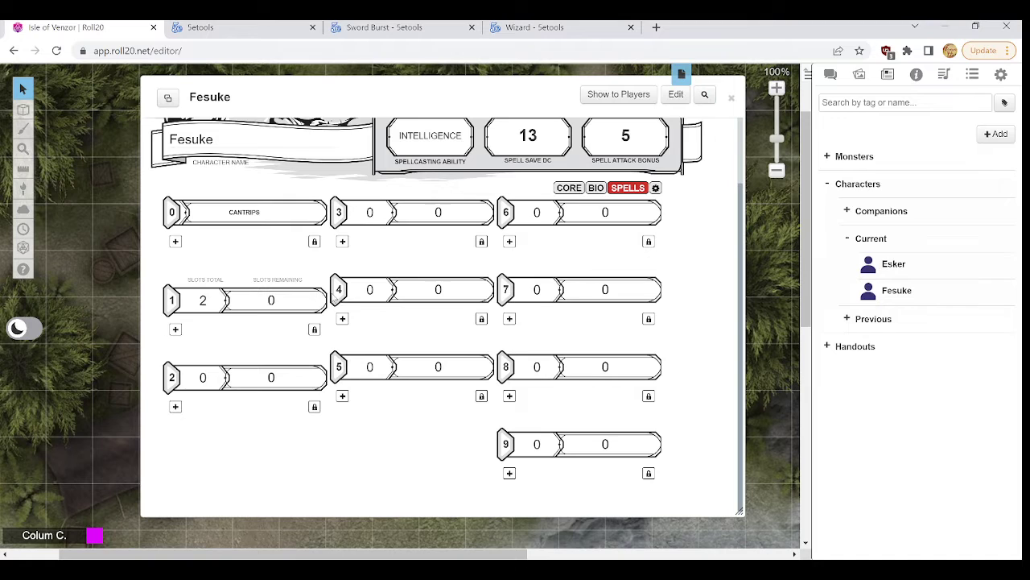
click(295, 296)
click(295, 296)
click(382, 450)
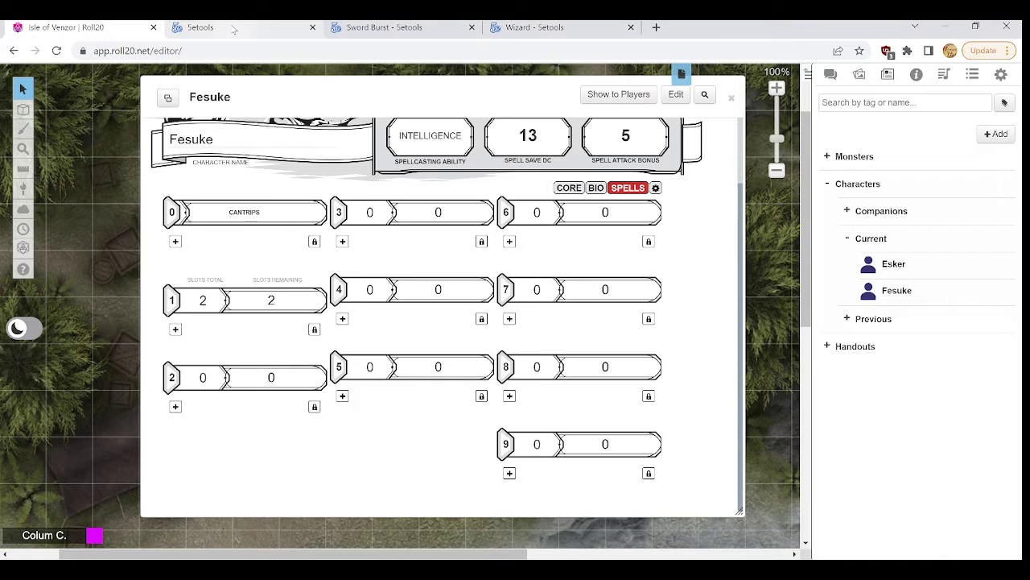
Switch to 5etools and read the Wizard class rules on cantrips known and the number of 1st-level spells in the spellbook
click(233, 29)
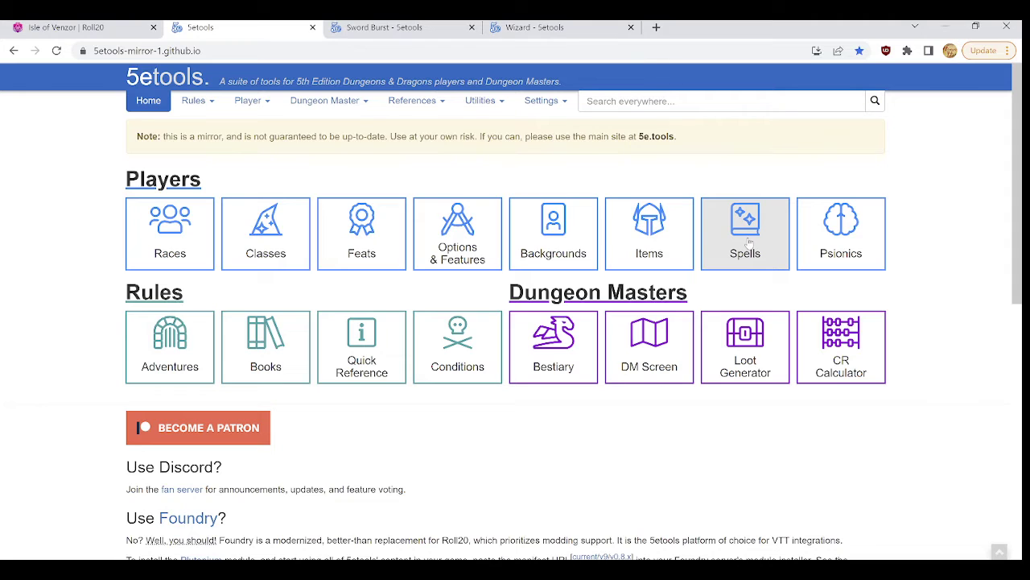
click(402, 103)
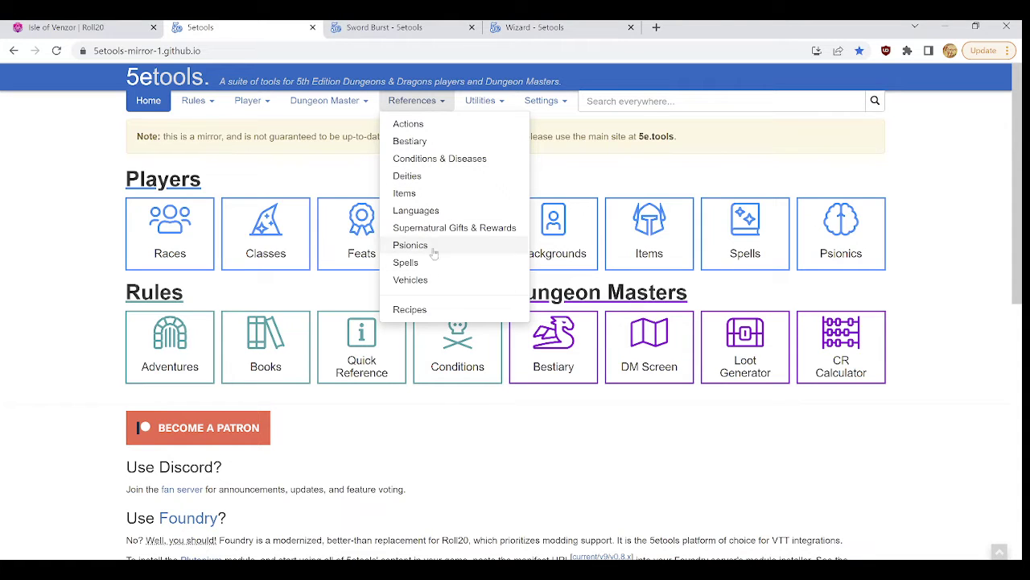
click(341, 183)
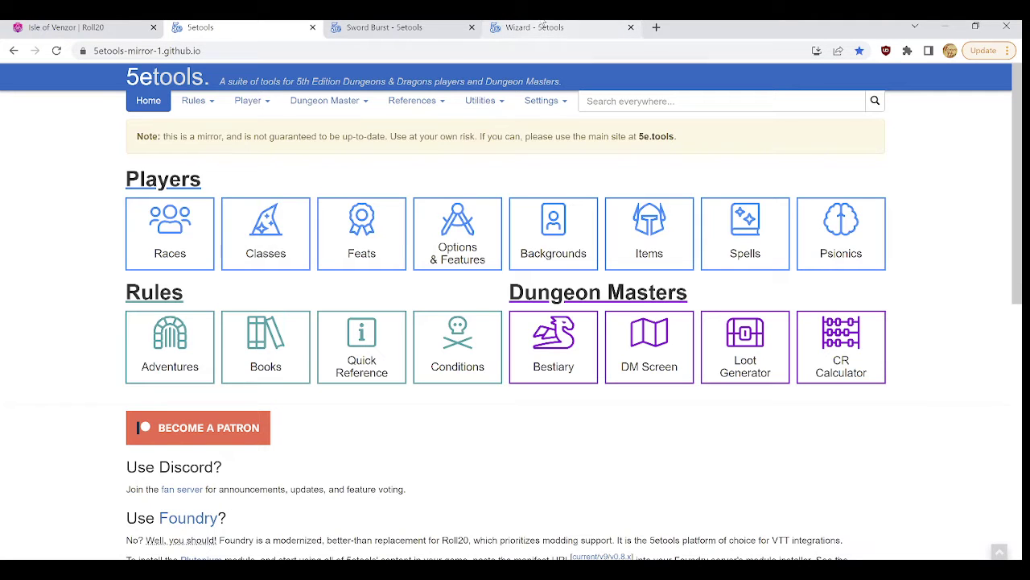
click(543, 27)
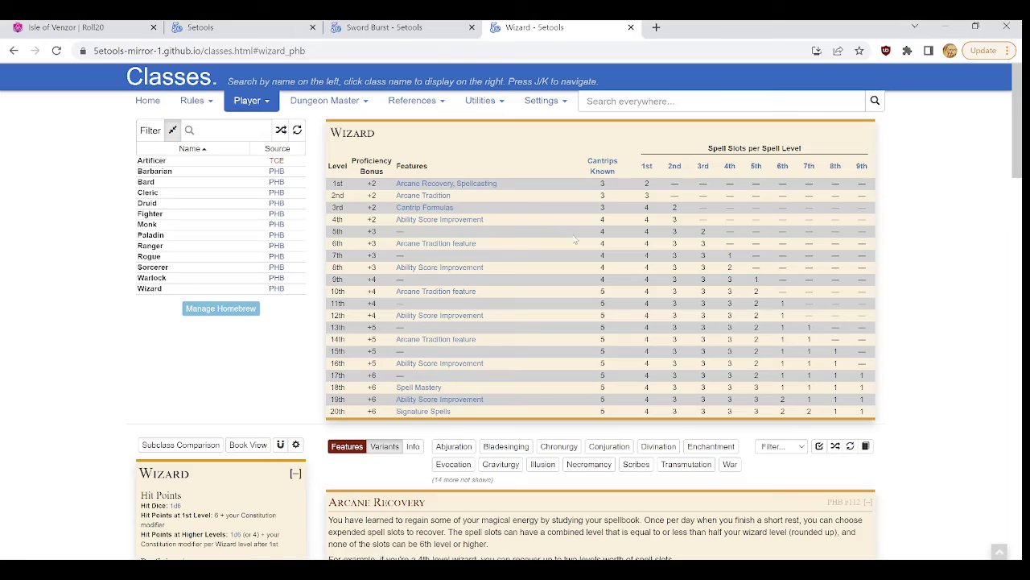
scroll(575, 240, down, 5)
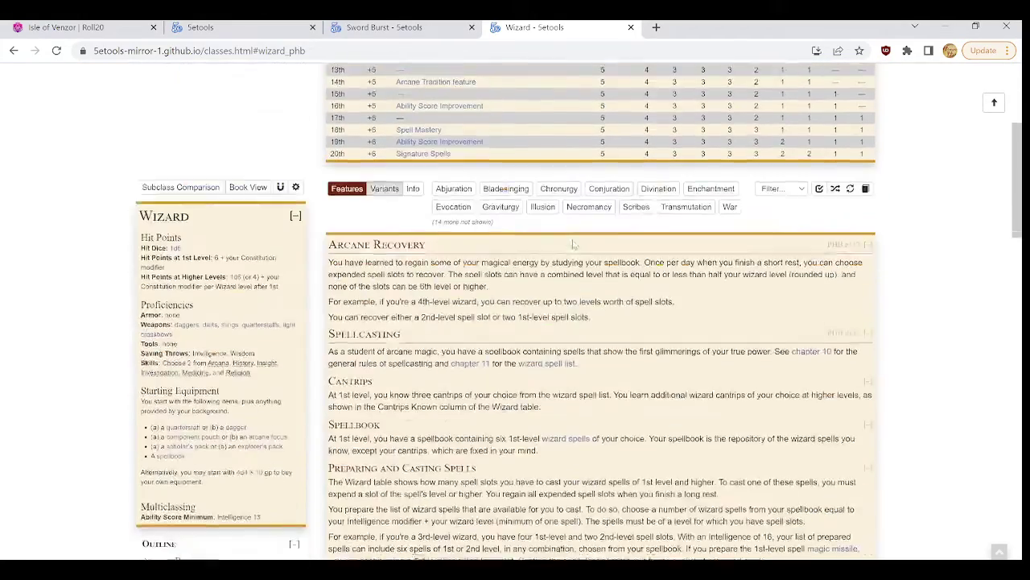
scroll(569, 268, down, 1)
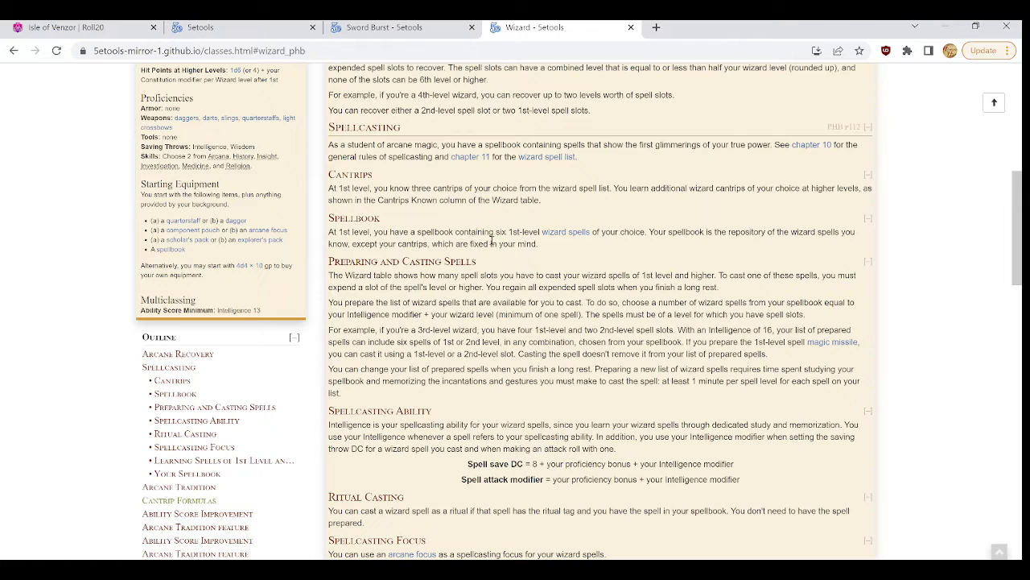
drag(495, 232, 541, 234)
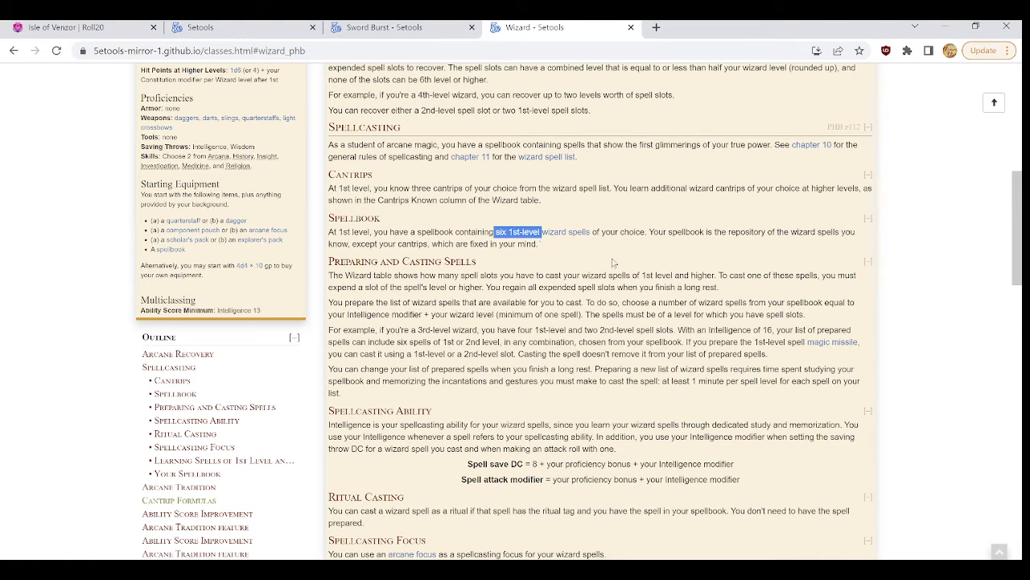
click(612, 267)
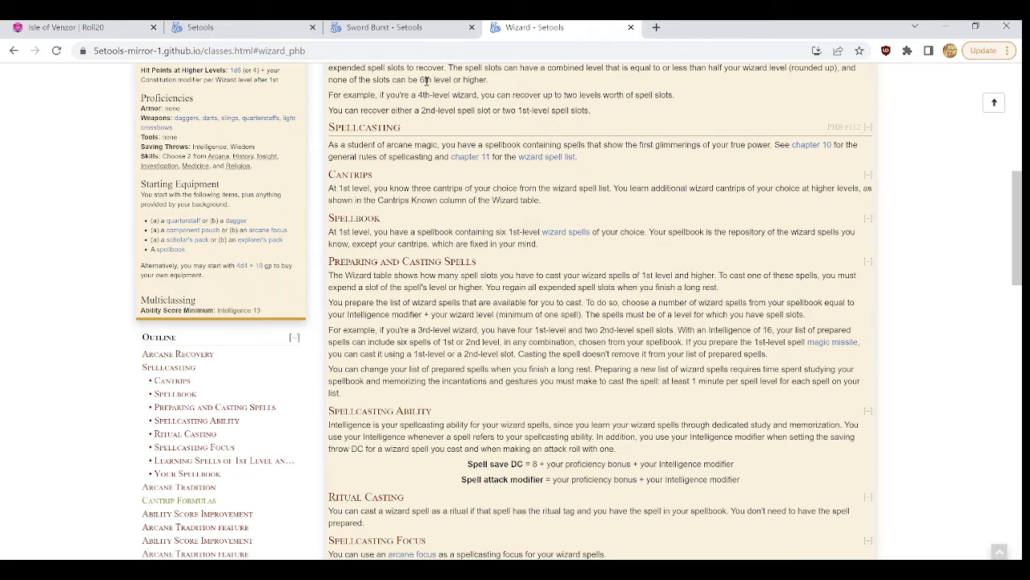
Filter the 5etools spell list to Cantrip and 1st level spells of the Wizard class
click(385, 30)
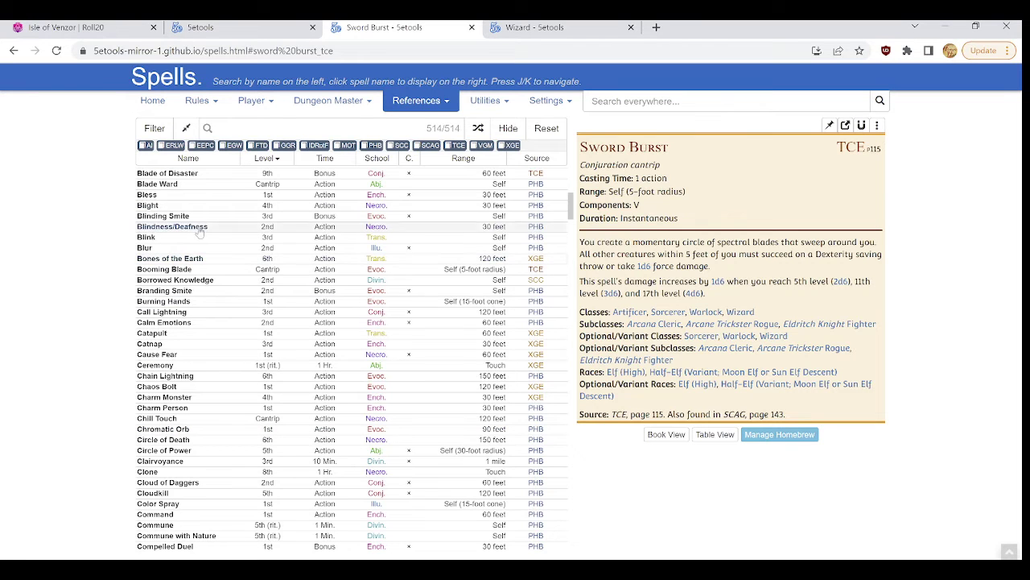
click(155, 130)
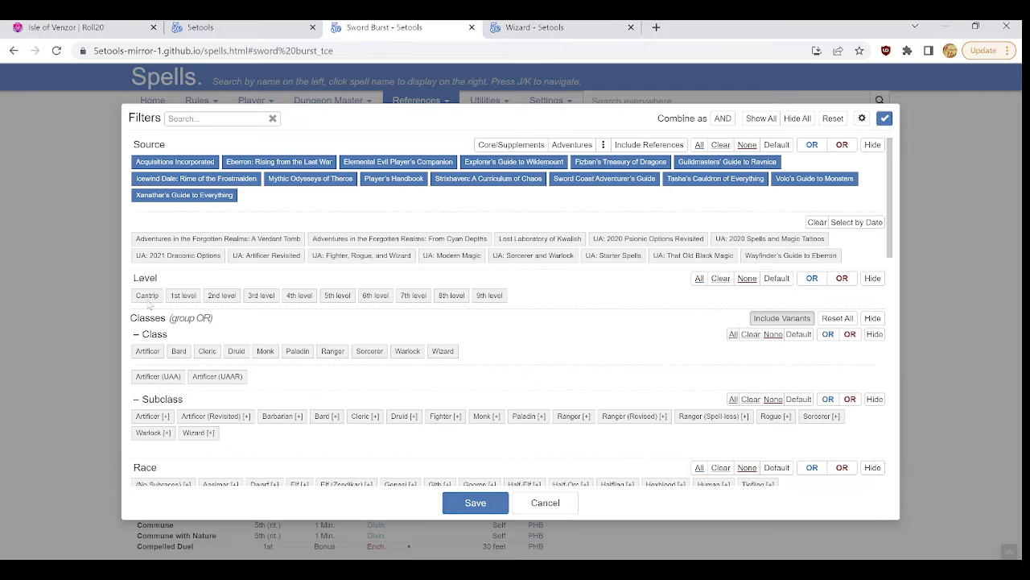
click(148, 295)
click(179, 299)
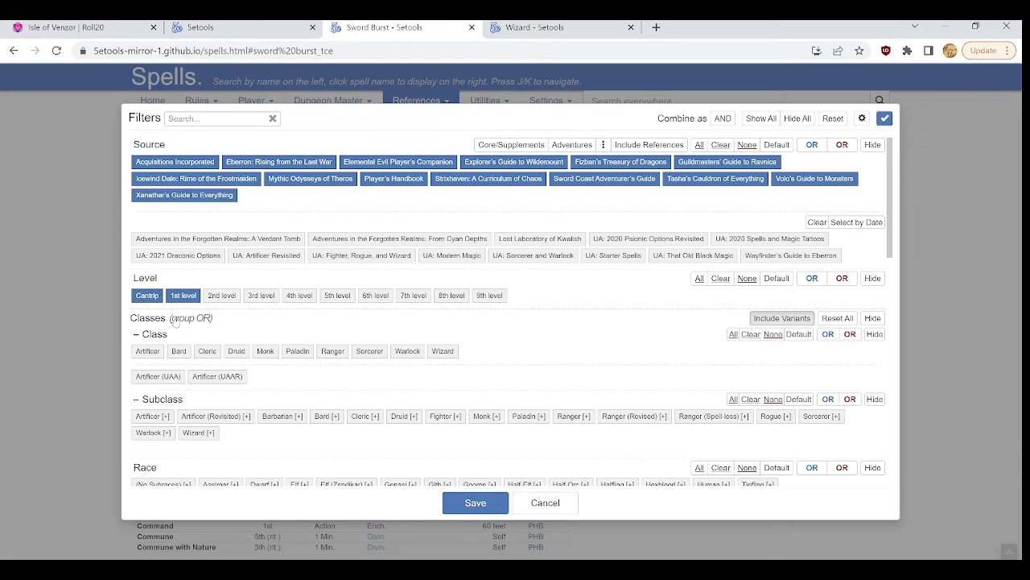
click(445, 353)
click(492, 505)
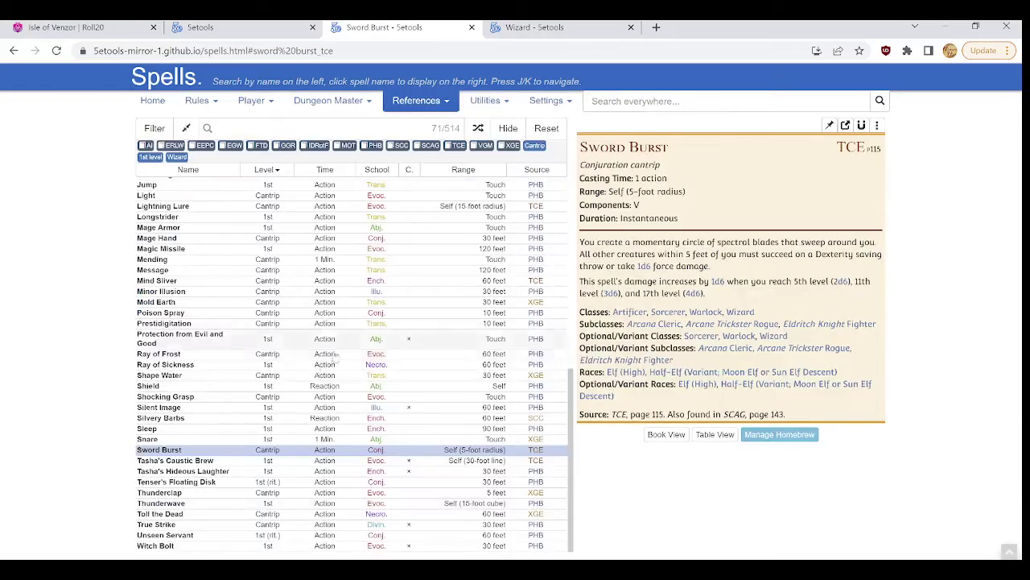
Reverse the level sorting of the filtered spells and show the details of the Mage Hand cantrip
scroll(291, 375, up, 5)
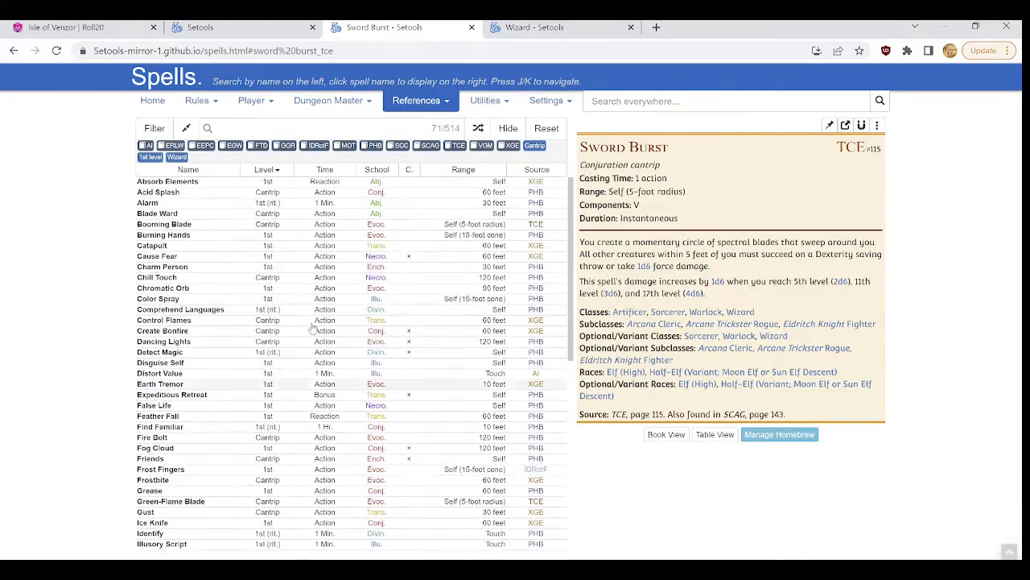
scroll(288, 203, down, 5)
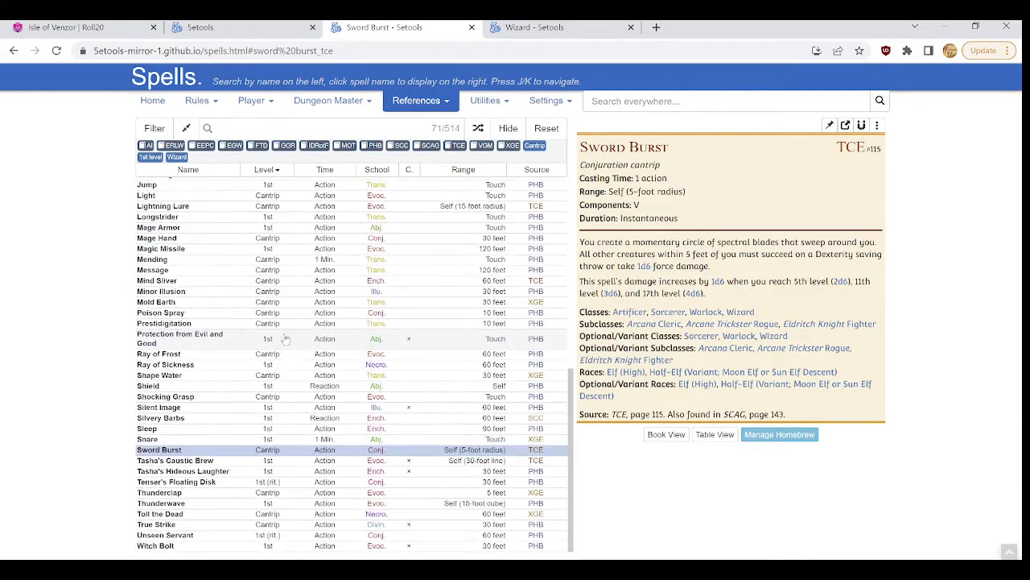
click(266, 172)
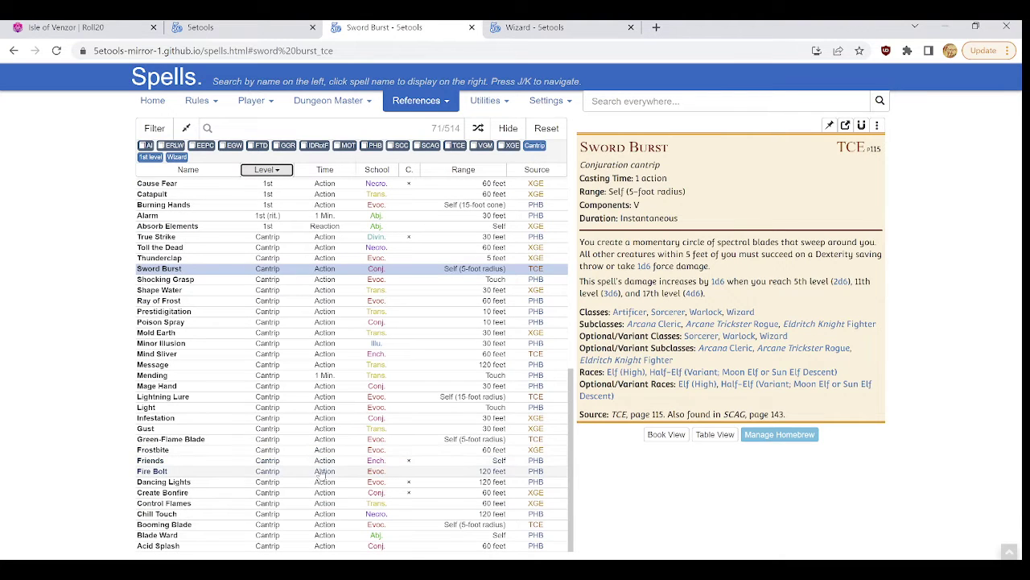
scroll(318, 475, up, 1)
scroll(308, 457, down, 1)
click(207, 388)
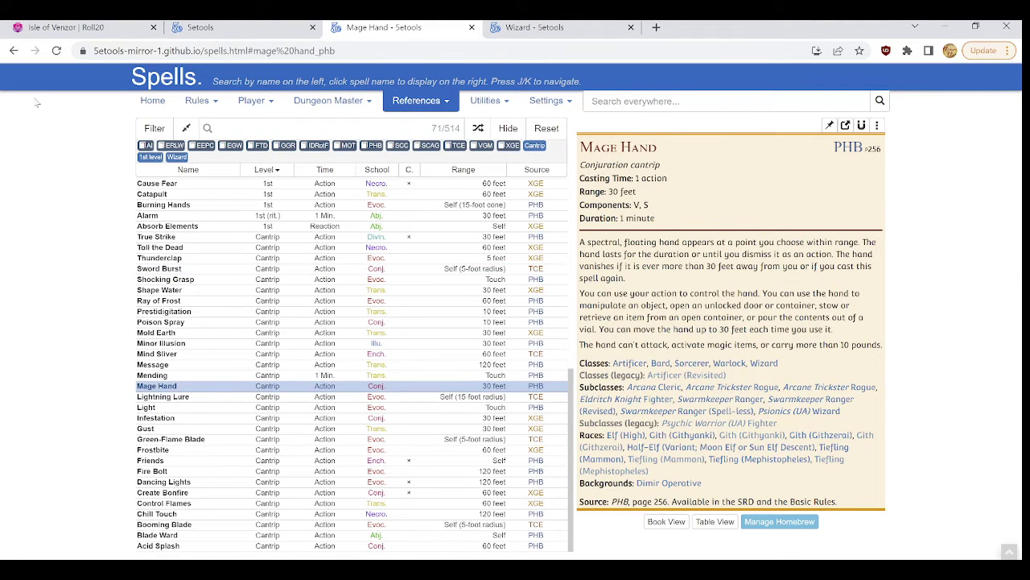
Switch back to Roll20, search the compendium for "mage hand" and add the Mage Hand spell to Fesuke's cantrips
click(67, 24)
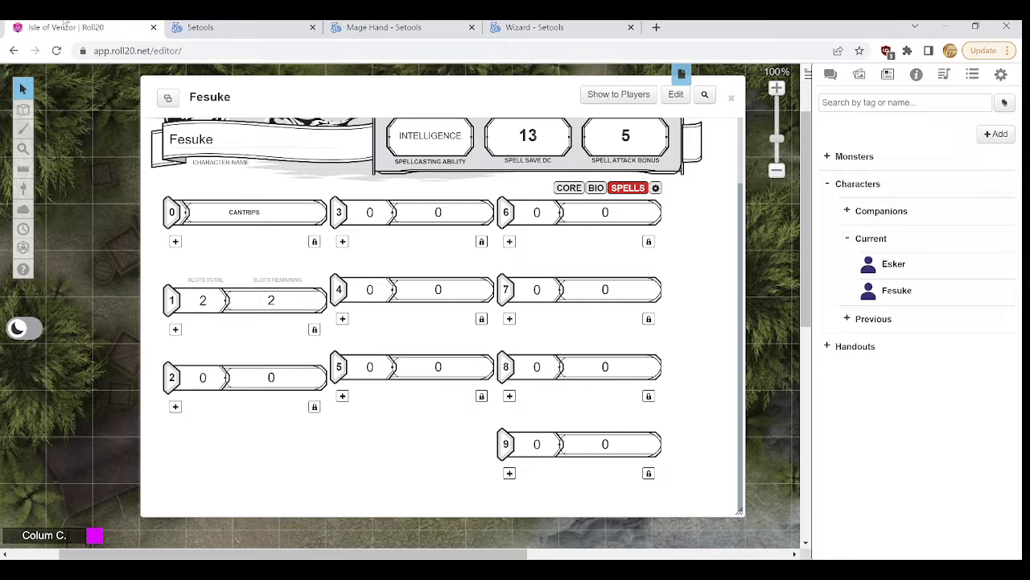
click(916, 75)
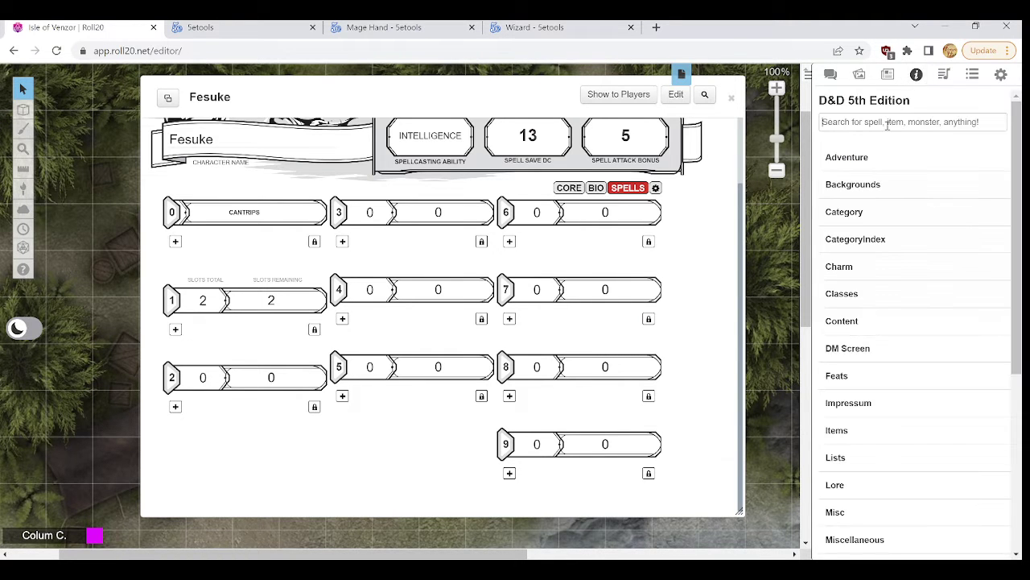
click(887, 122)
text(mage)
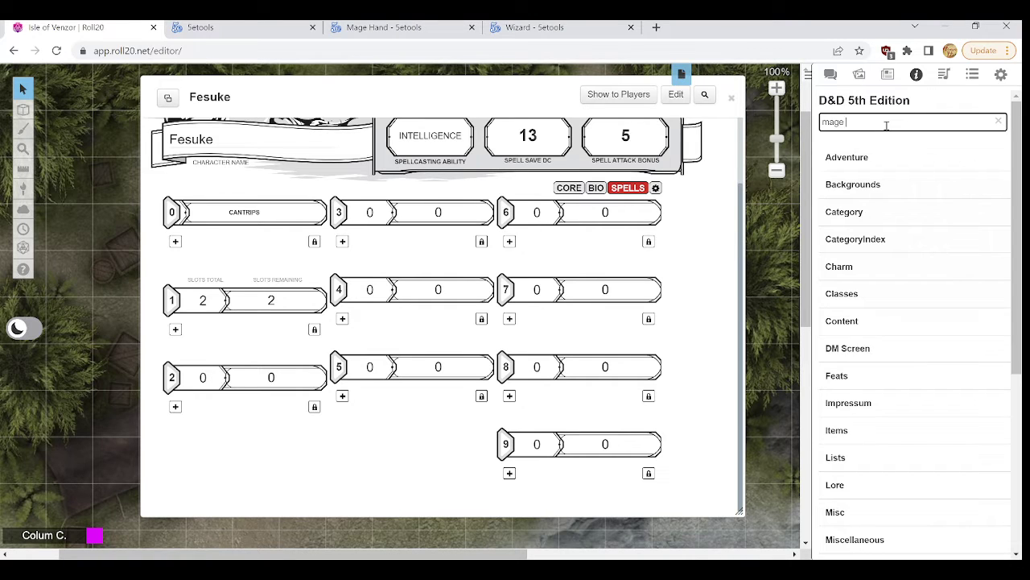
text( hand)
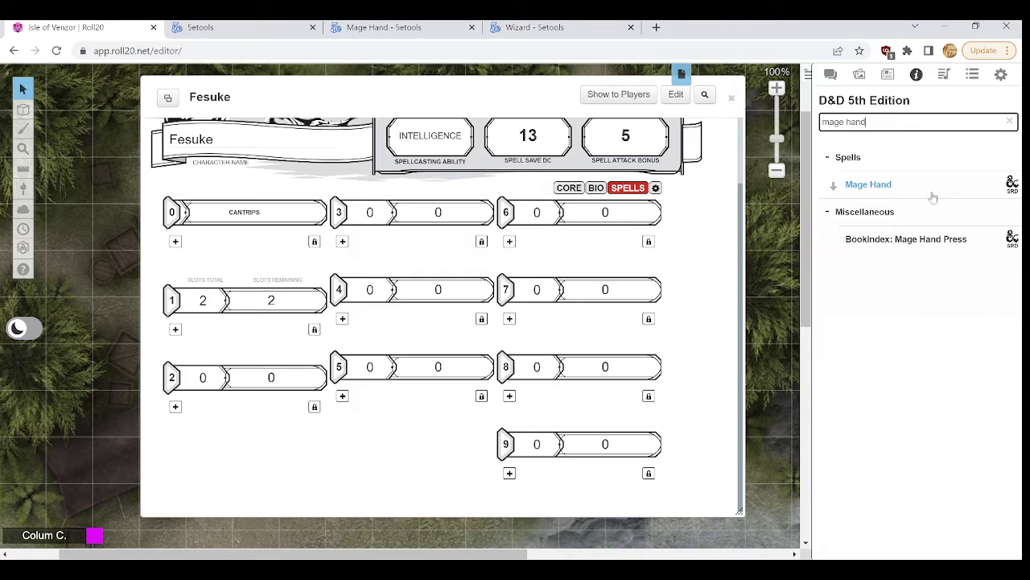
drag(892, 188, 466, 206)
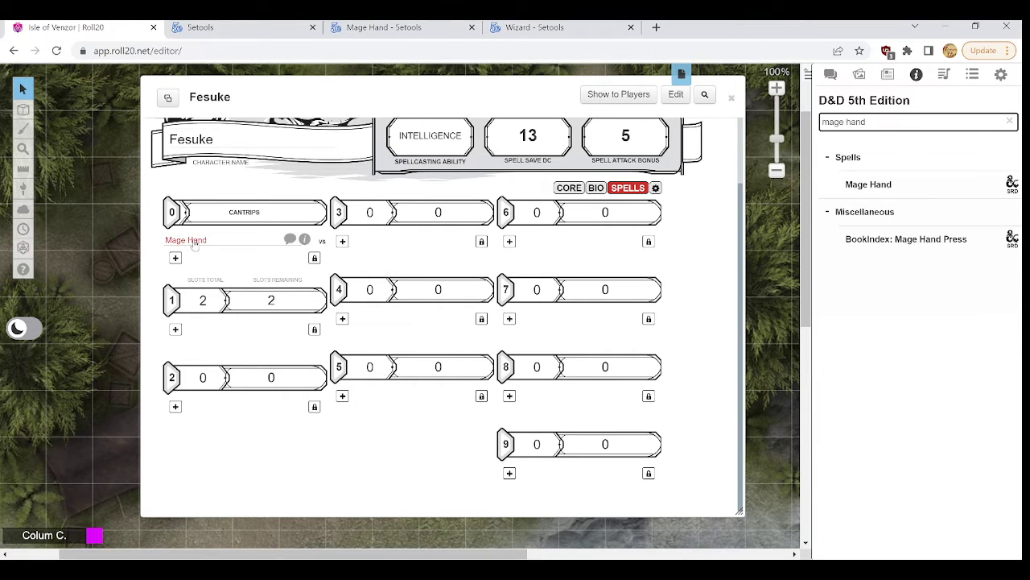
Send the Mage Hand spell card to the chat, read it there and open the journal list
click(290, 239)
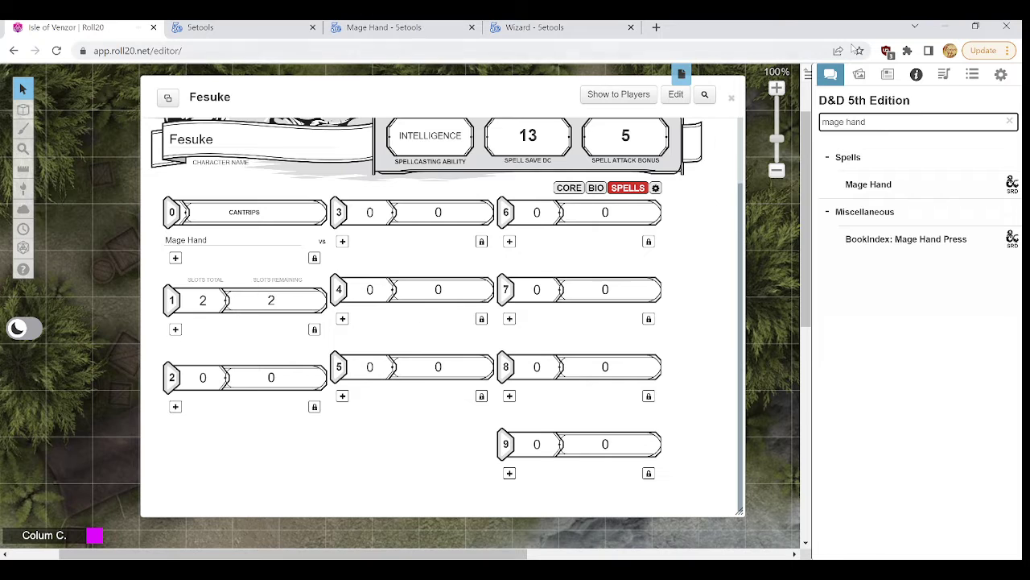
click(830, 74)
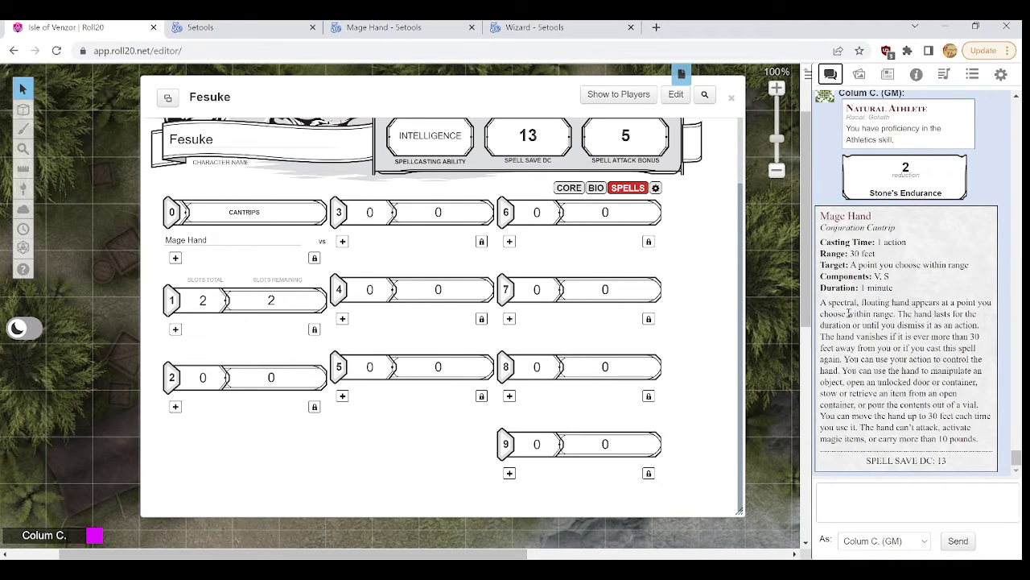
click(888, 74)
Expand the Mage Hand entry among Fesuke's cantrips, read its description and collapse it again
mouse_move(306, 246)
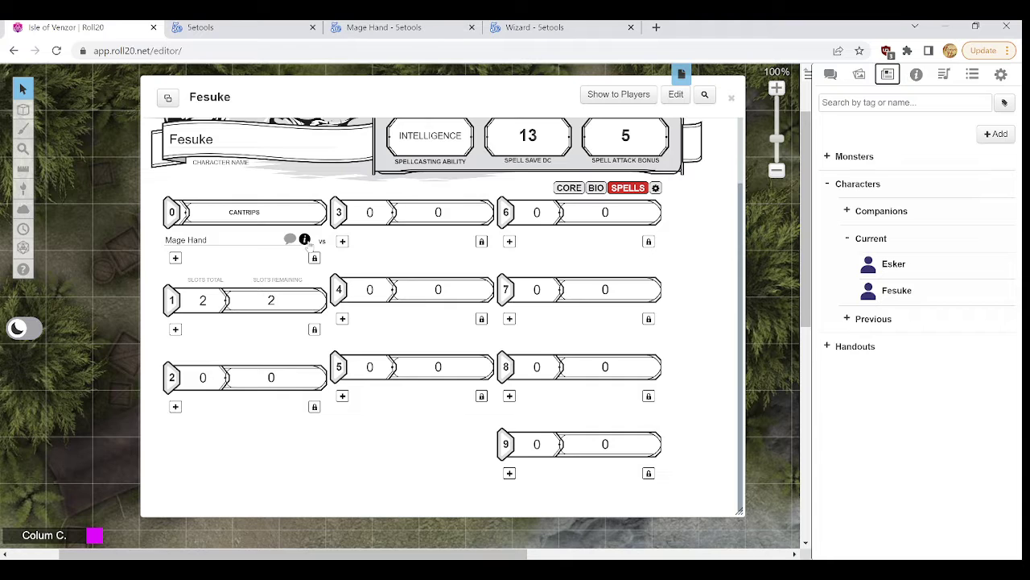
click(304, 240)
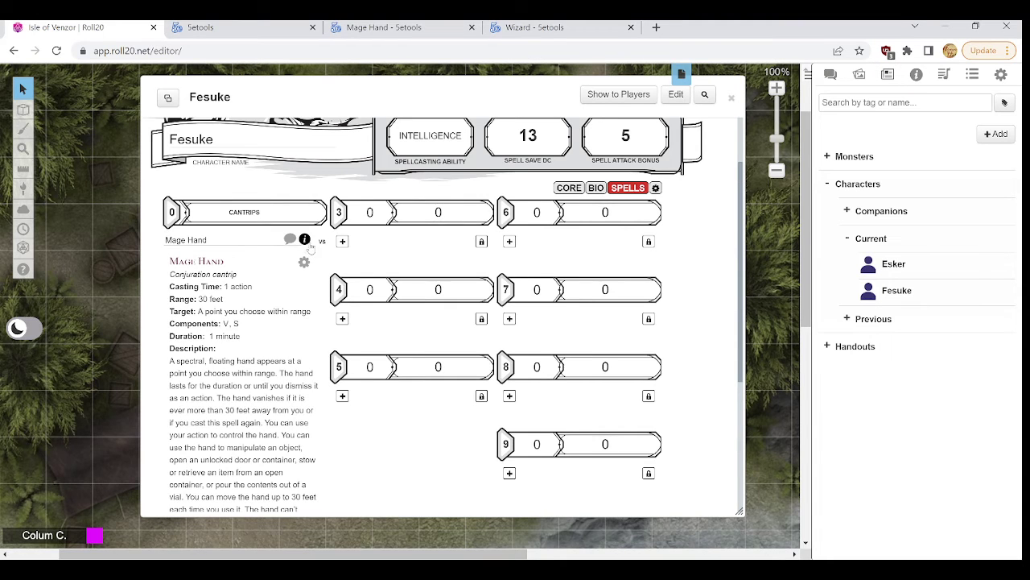
scroll(250, 305, down, 2)
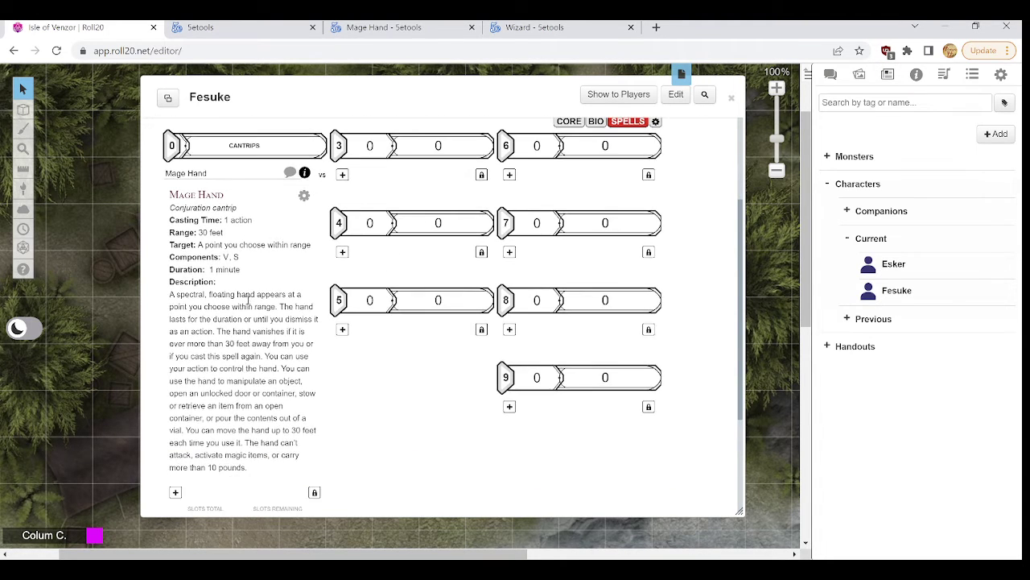
scroll(279, 338, up, 1)
click(305, 173)
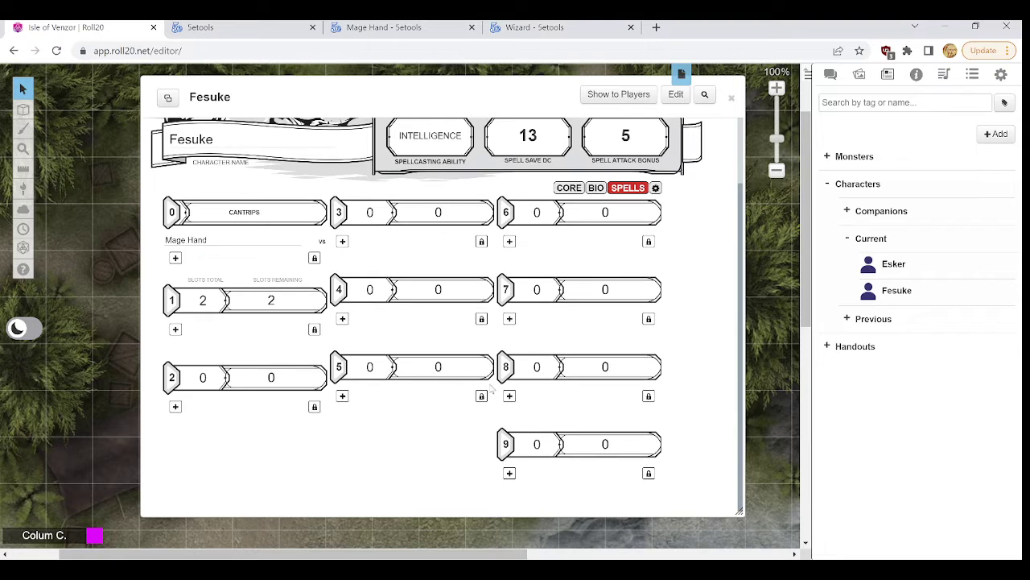
Look up Minor Illusion in 5etools and add it to Fesuke's cantrips in Roll20 through a compendium search for "minor"
click(384, 26)
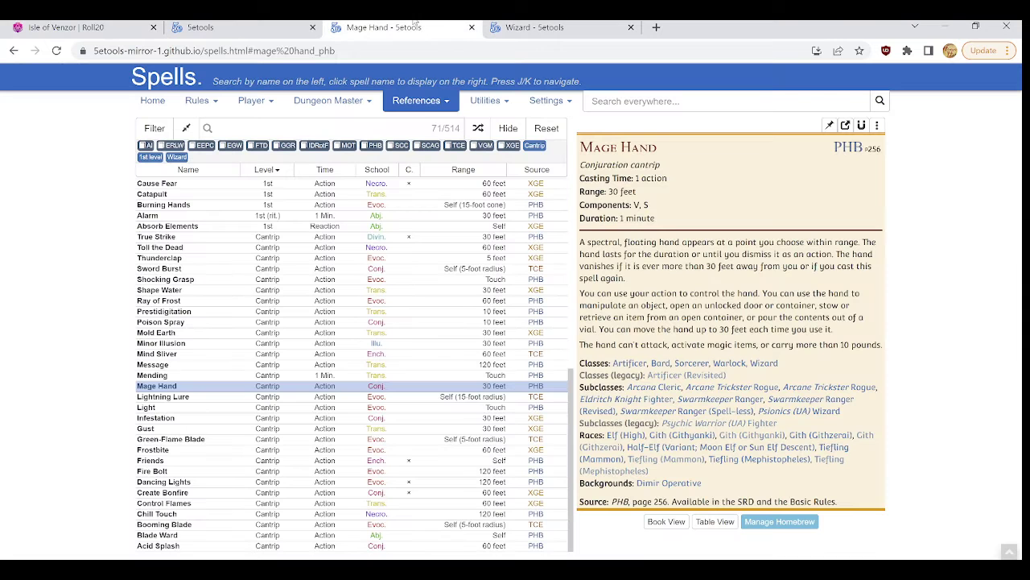
click(198, 346)
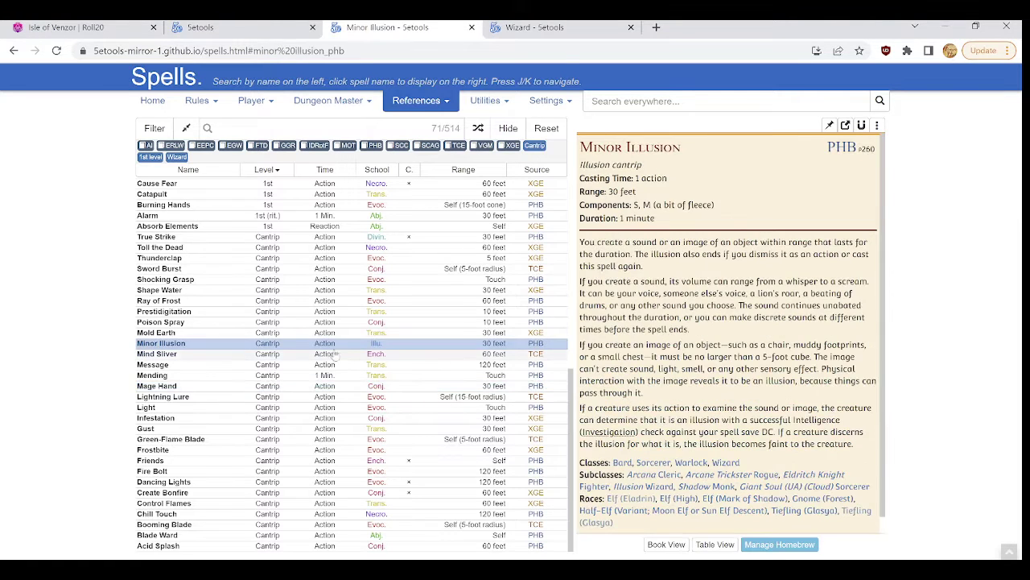
click(125, 22)
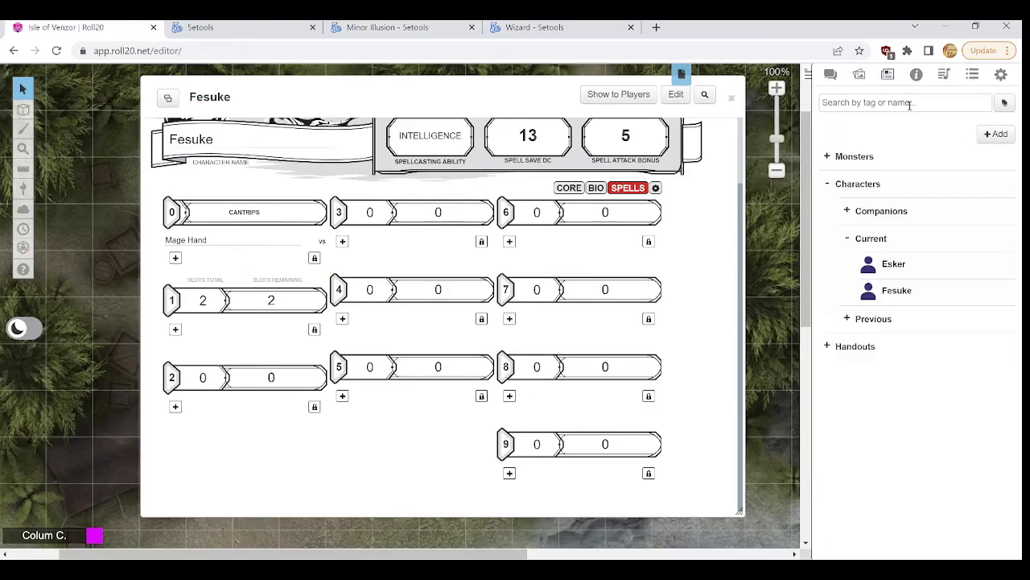
click(916, 75)
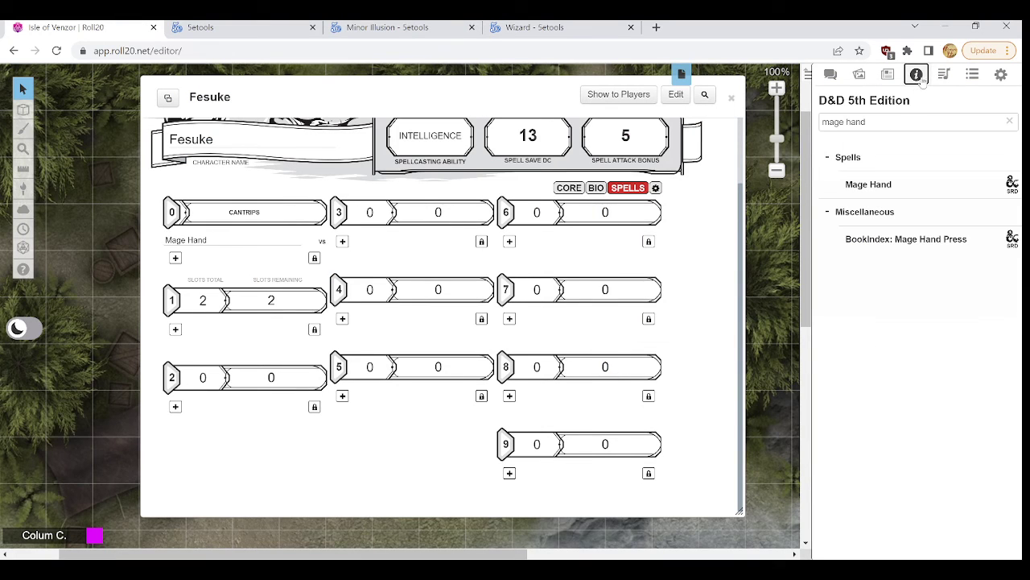
triple_click(903, 119)
text(mi)
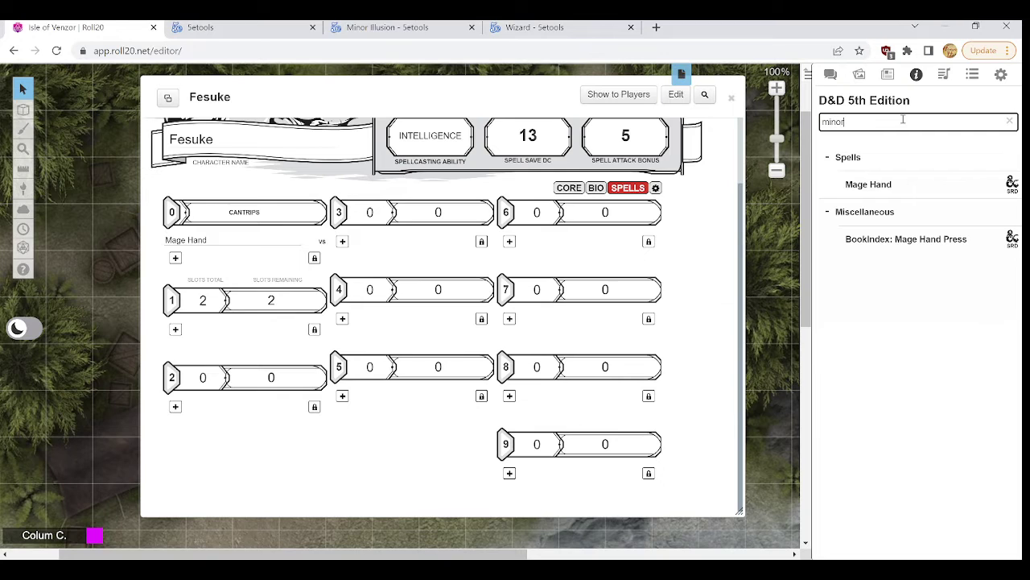
text(nor)
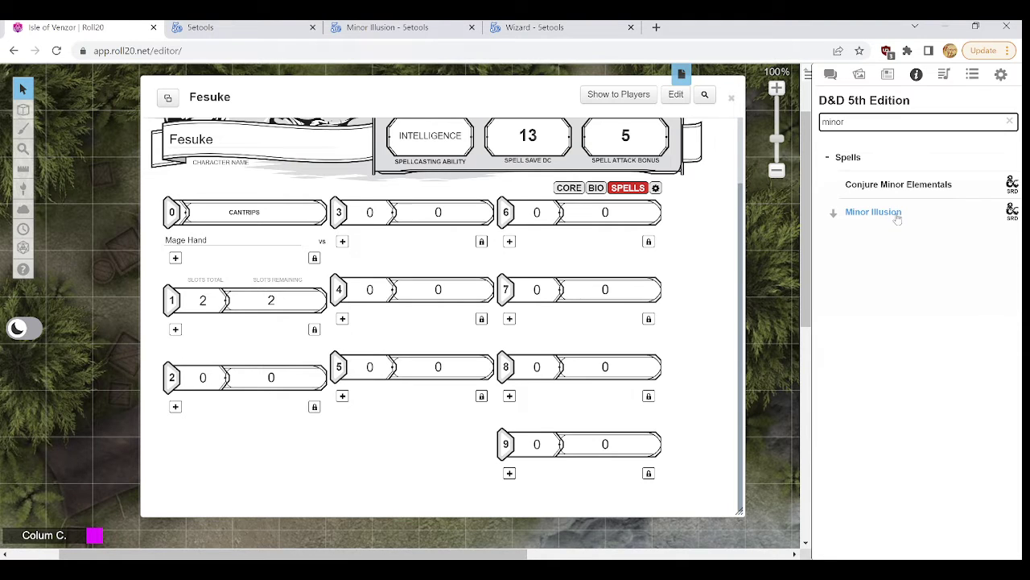
drag(897, 219, 306, 259)
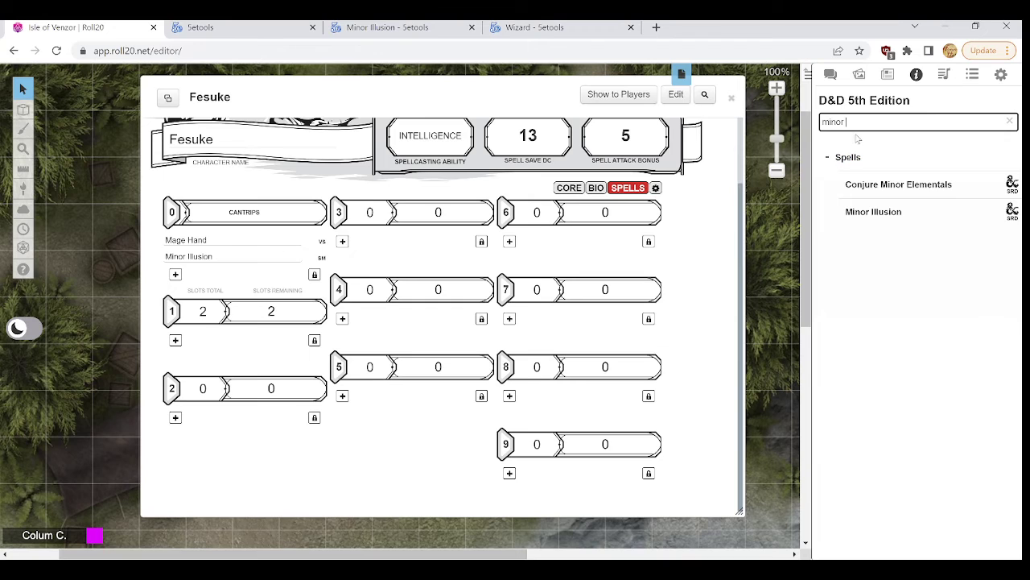
Switch to 5etools and show the details of the Sword Burst cantrip
click(385, 28)
scroll(193, 418, up, 2)
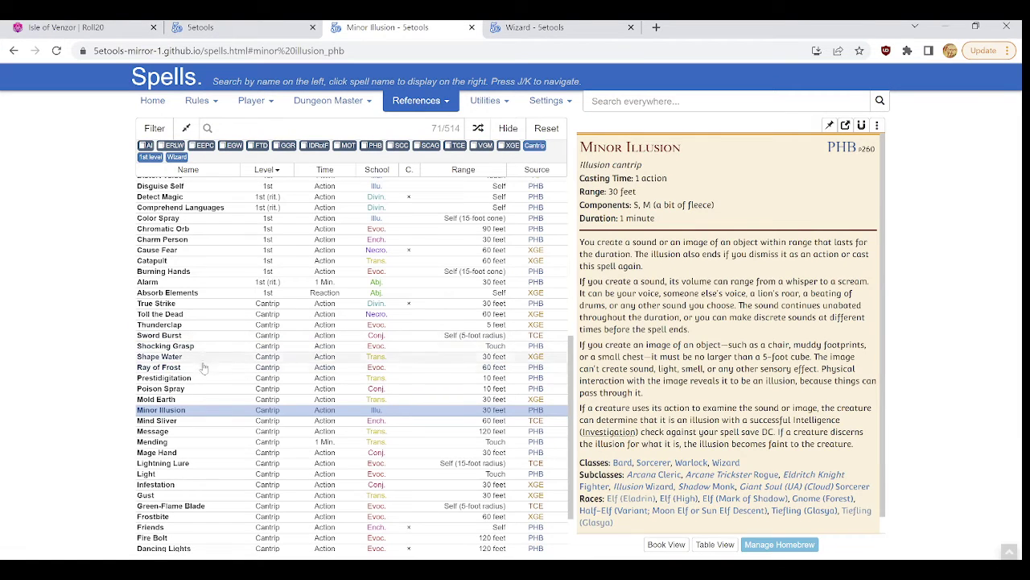
click(197, 335)
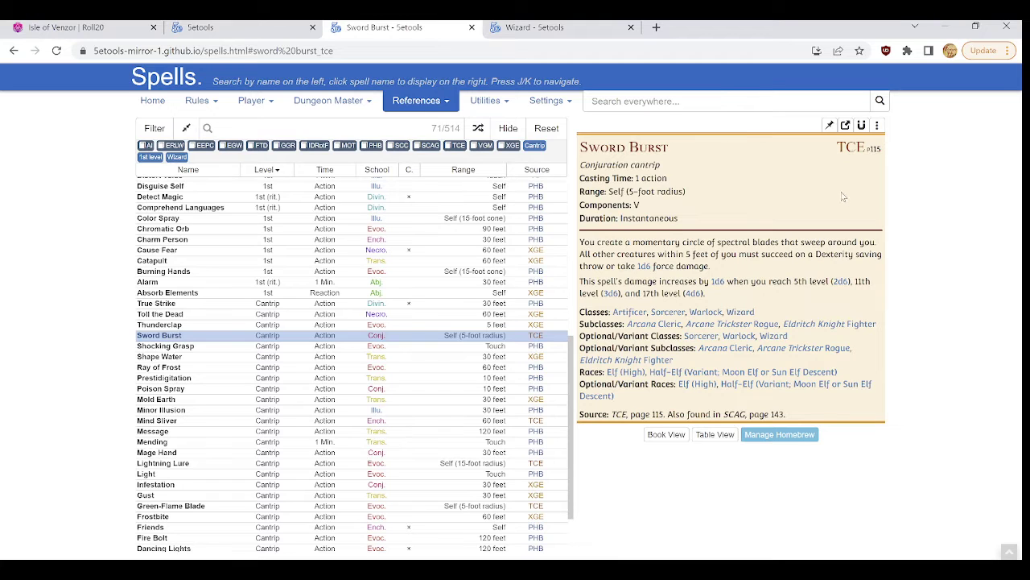
Switch back to Roll20 and search the compendium for "sword burst"
click(75, 27)
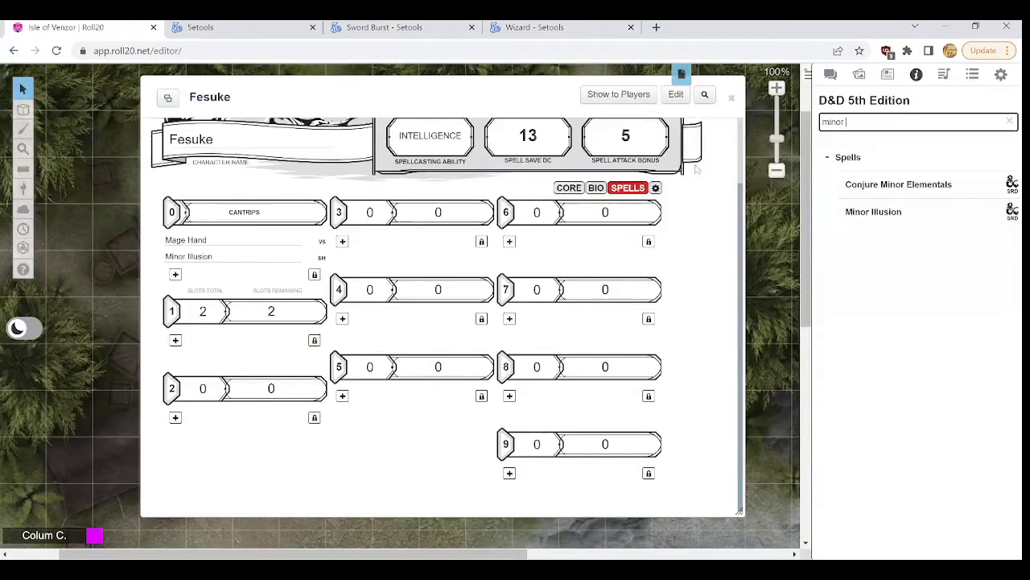
double_click(847, 121)
text(sword burst)
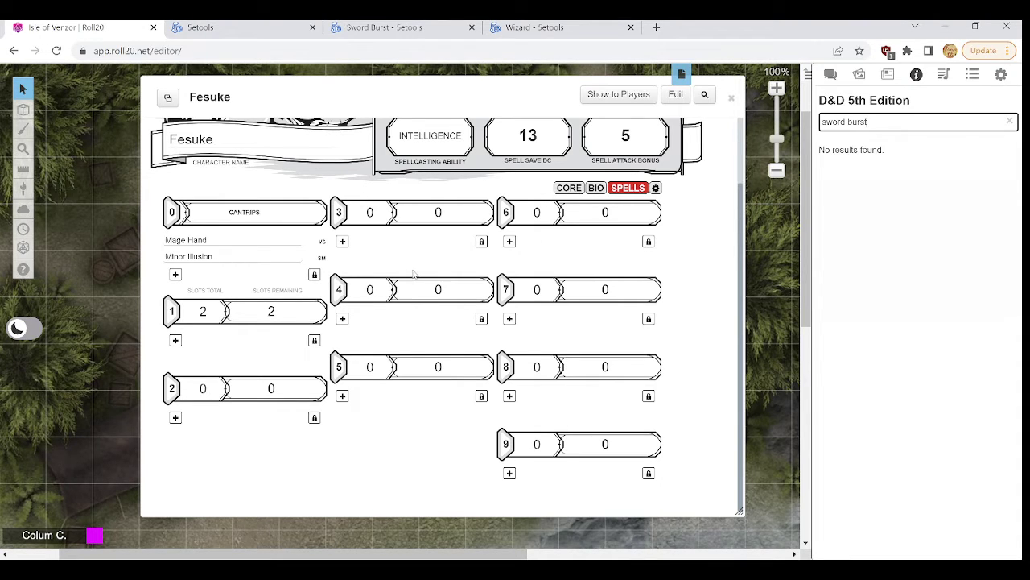
Add a blank entry to Fesuke's cantrips and name it Sword Burst
click(175, 274)
scroll(554, 301, down, 1)
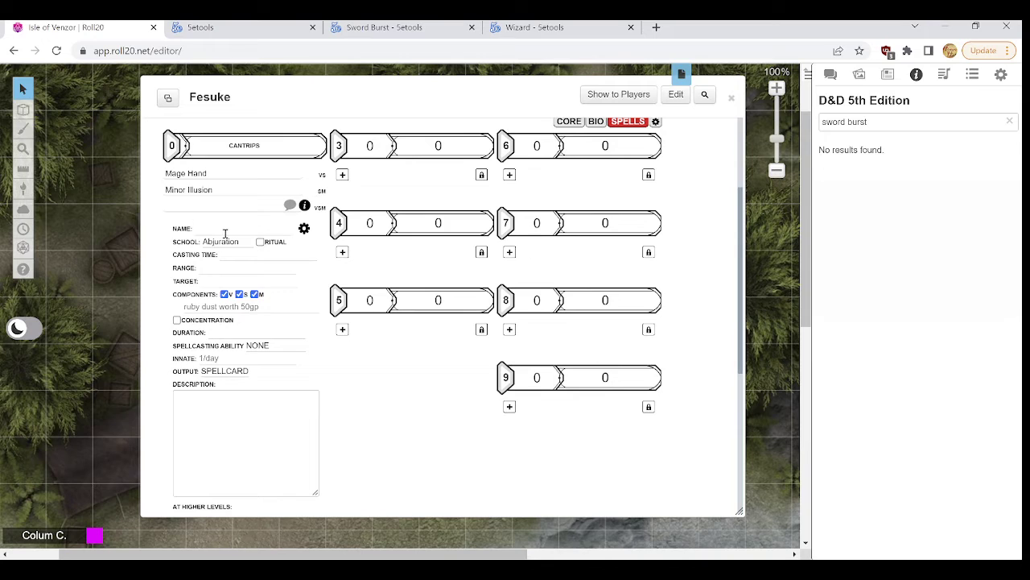
click(226, 229)
text(Sword Burst)
click(392, 393)
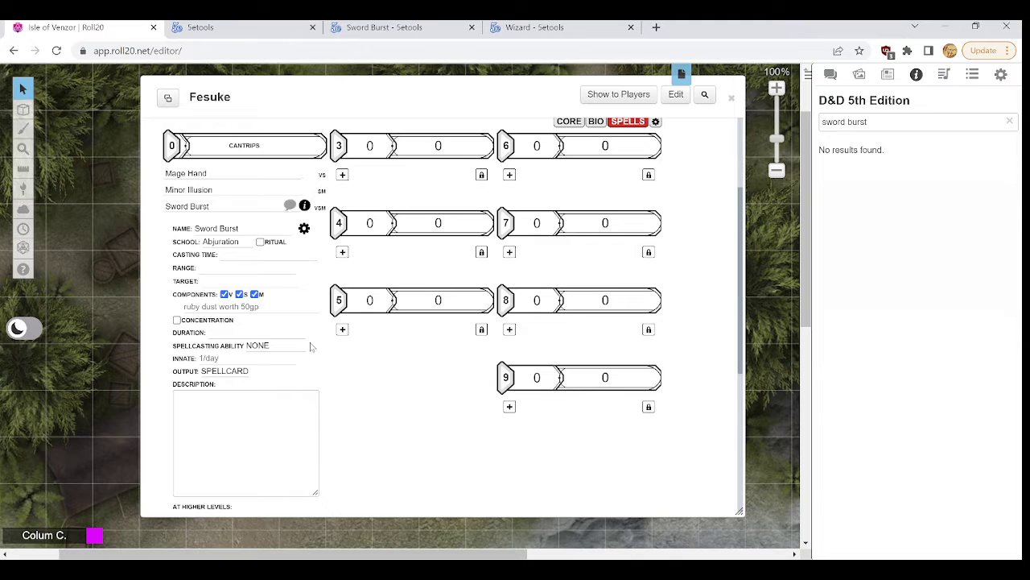
Switch to 5etools and copy the first paragraph of Sword Burst's description
click(407, 27)
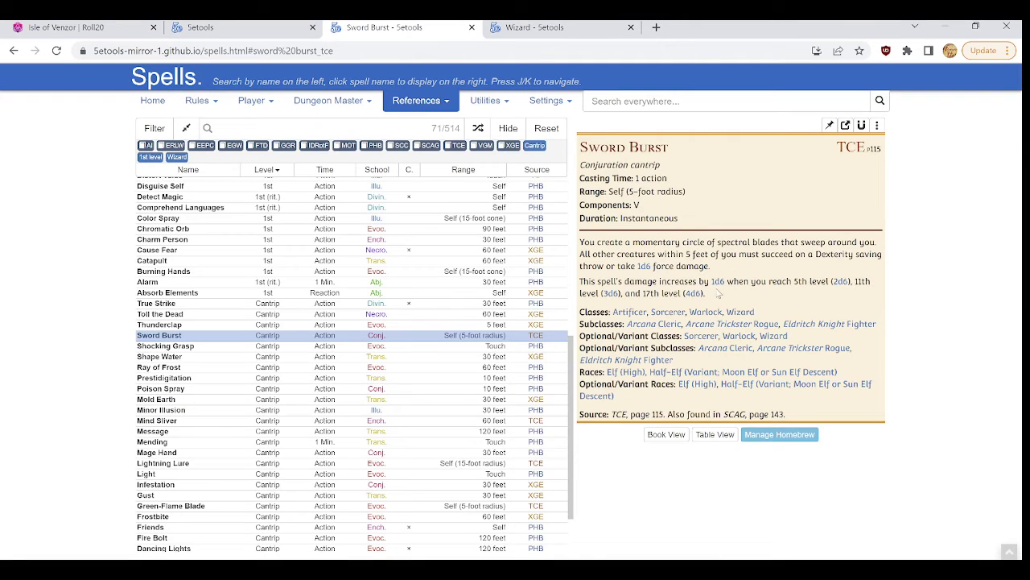
drag(712, 268, 580, 242)
key(ctrl+c)
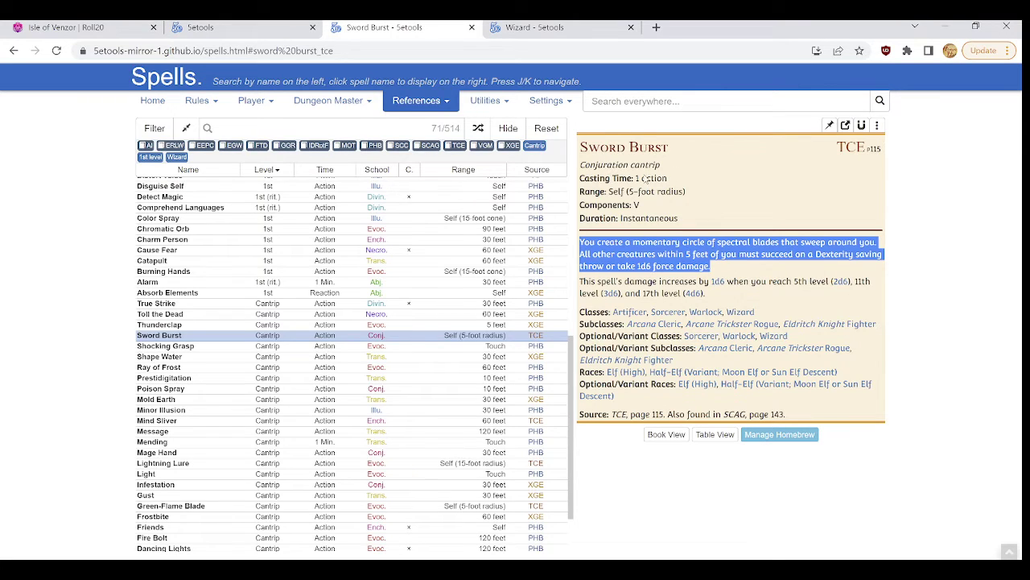
Back in Roll20, set Sword Burst's school to Conjuration and casting time to 1 action, and paste the copied text as its description
click(114, 29)
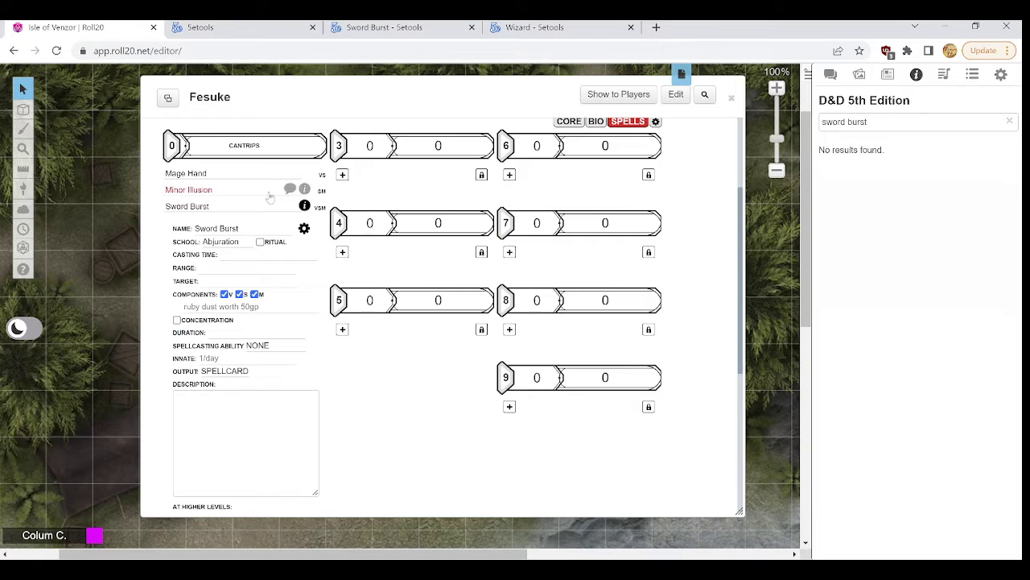
click(233, 264)
click(249, 255)
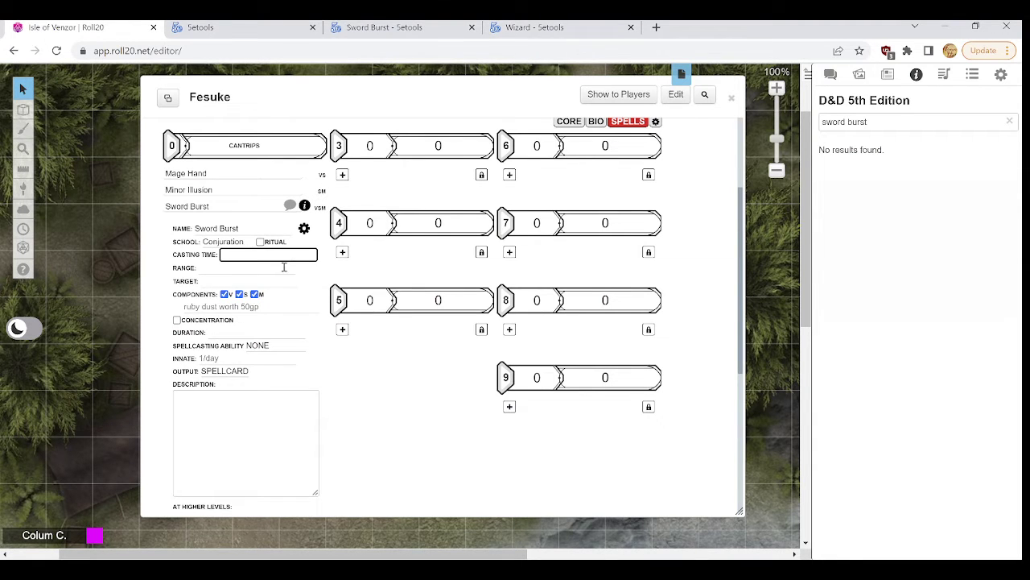
text(1 action)
scroll(381, 367, down, 1)
click(253, 343)
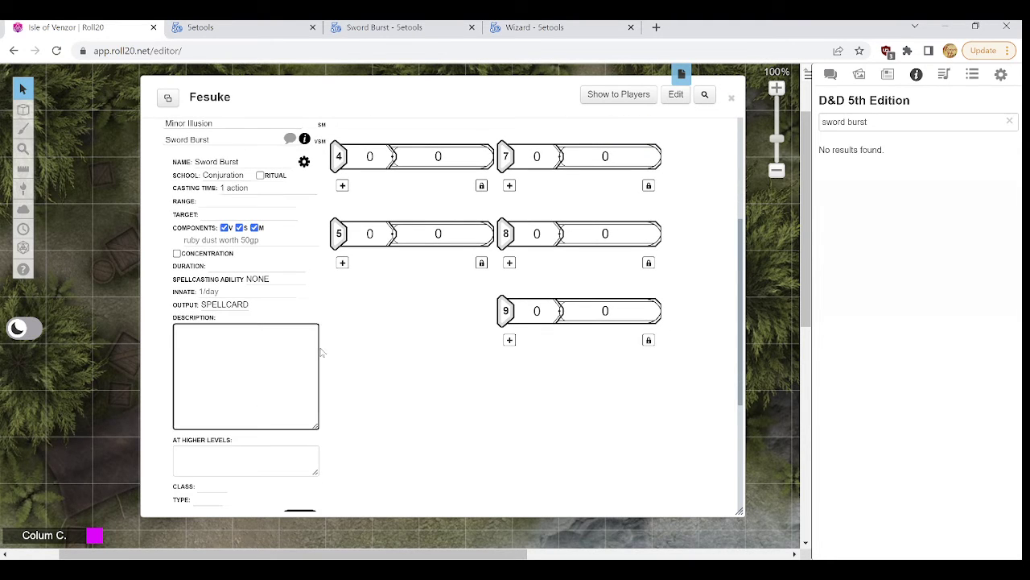
key(ctrl+v)
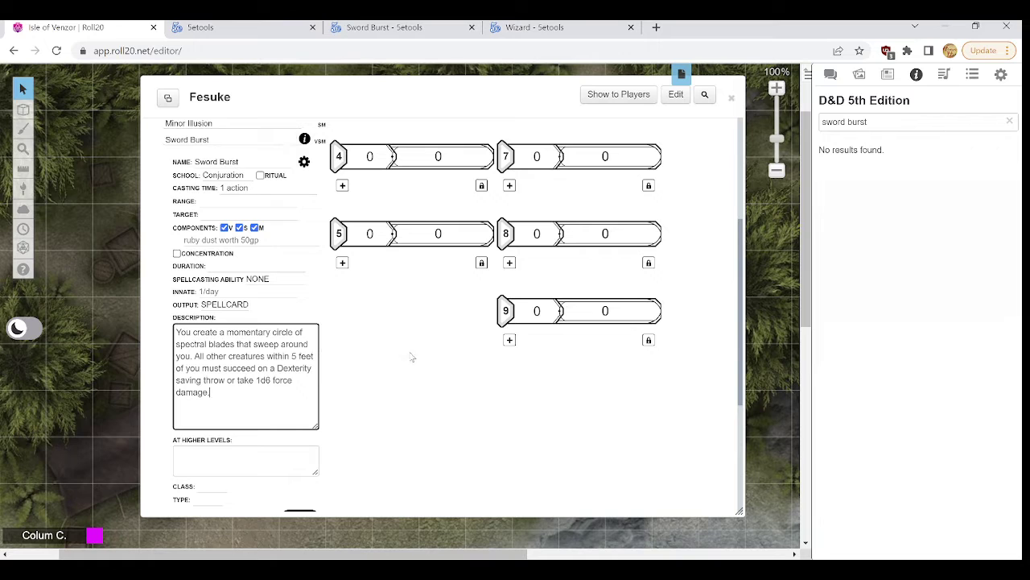
click(417, 375)
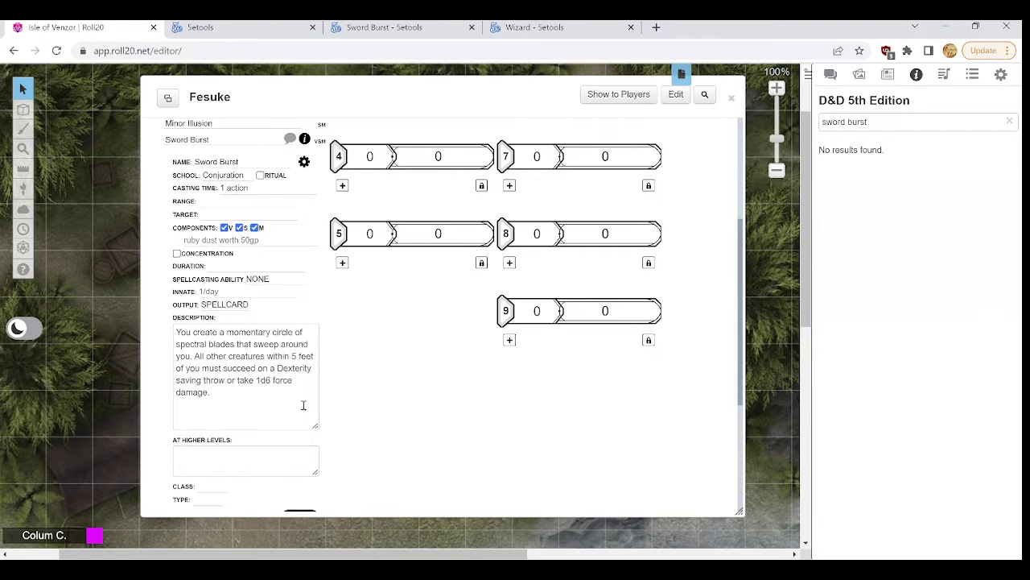
Switch to 5etools and copy Sword Burst's paragraph about the damage increase at higher levels
click(414, 27)
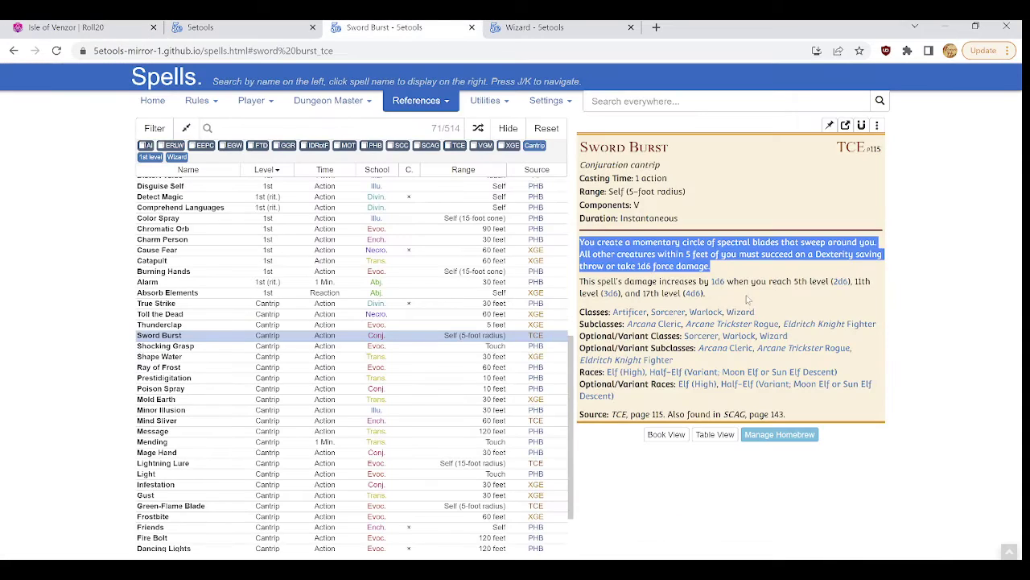
drag(711, 297, 588, 281)
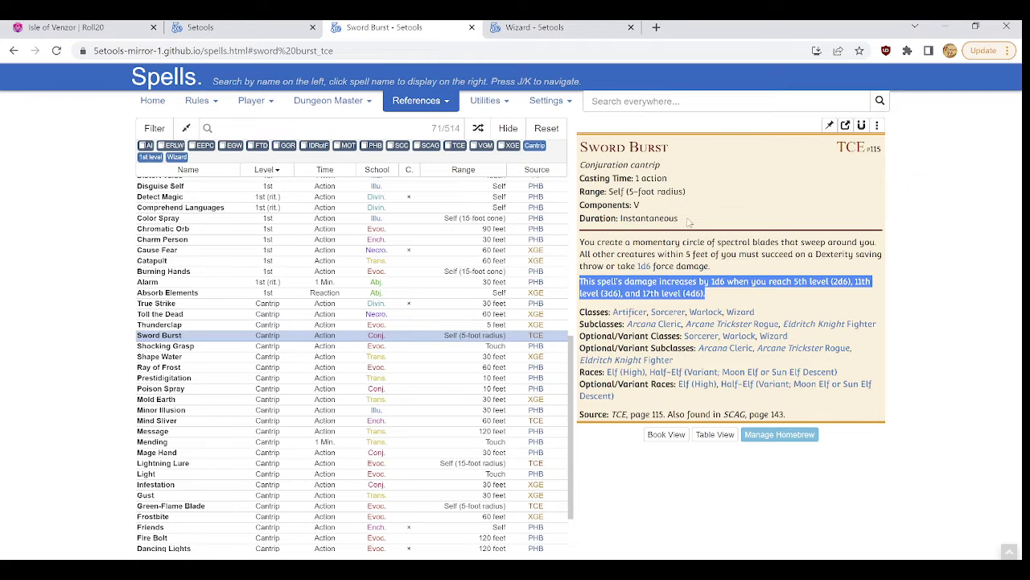
Back in Roll20, set Sword Burst's range to Self (5 ft radius), its components to V only and its duration to Instantaneous
click(84, 24)
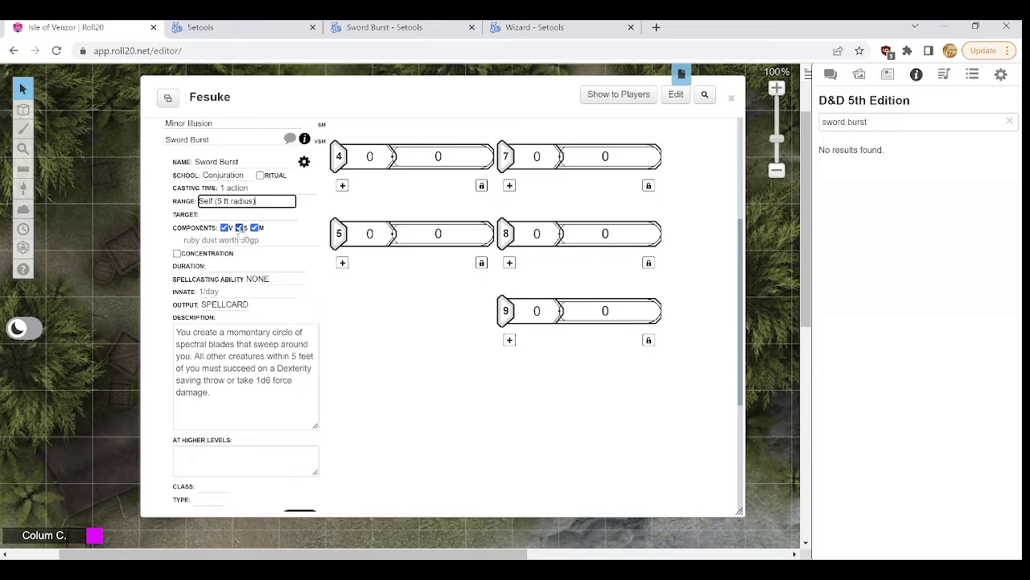
click(240, 228)
click(254, 228)
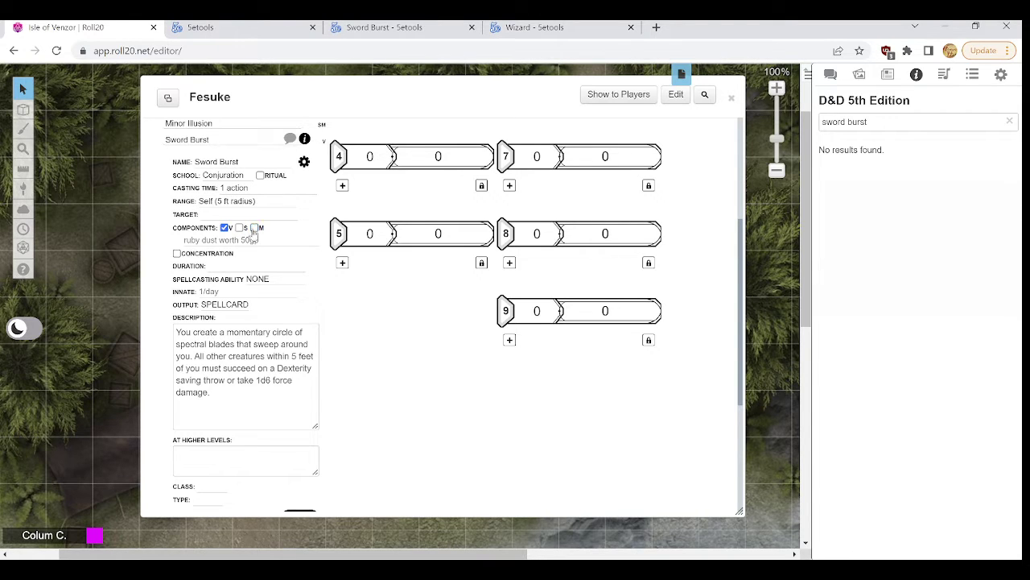
click(242, 266)
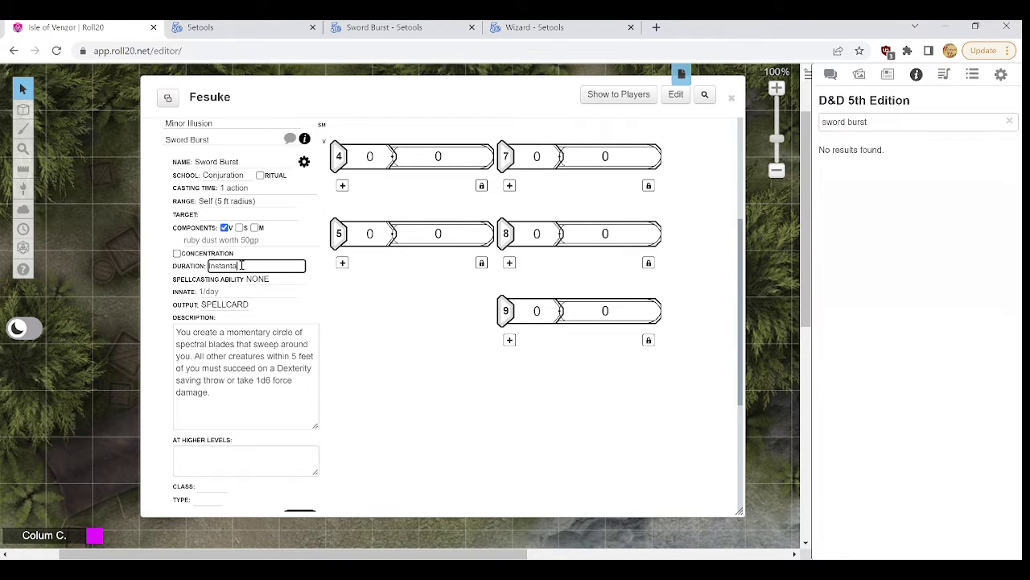
Paste the copied damage increase paragraph into Sword Burst's At Higher Levels text
click(252, 458)
text(This spell's damage increases by 1d6 when you reach 5th level (2d6), 11th level (3d6), and 17th level (4d6).)
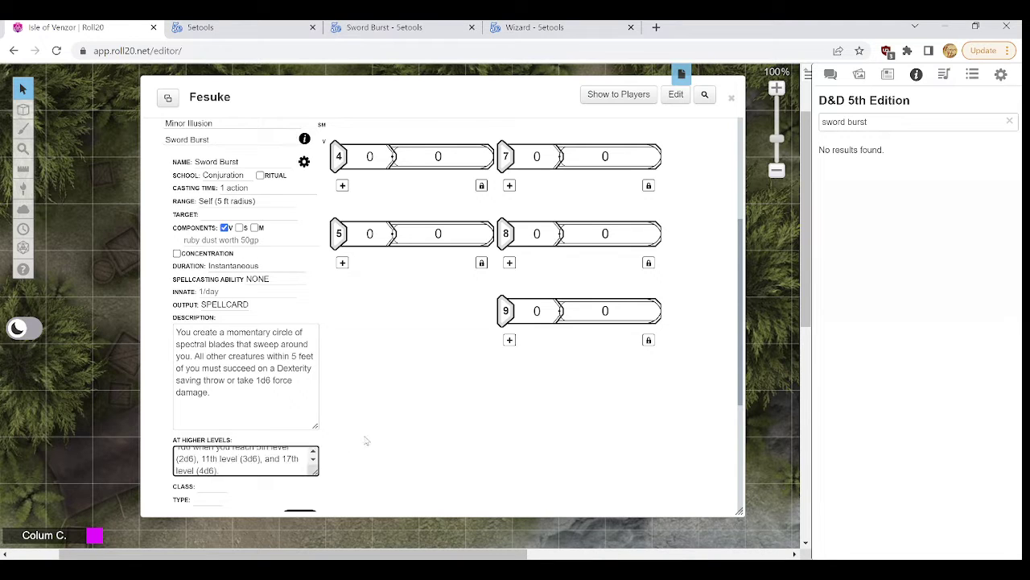
scroll(232, 460, up, 1)
scroll(232, 460, up, 2)
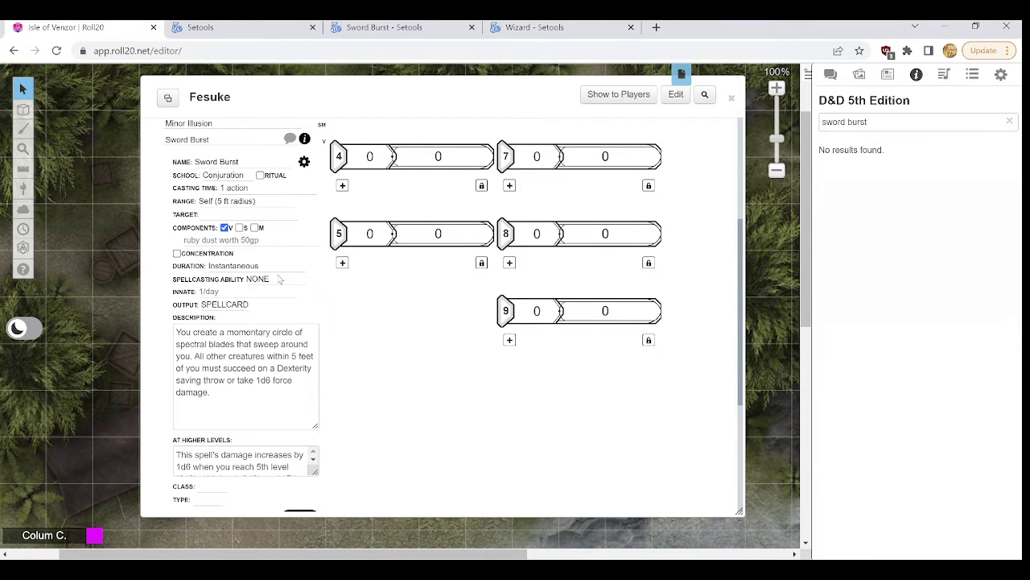
Set Sword Burst's spellcasting ability to SPELL
click(273, 280)
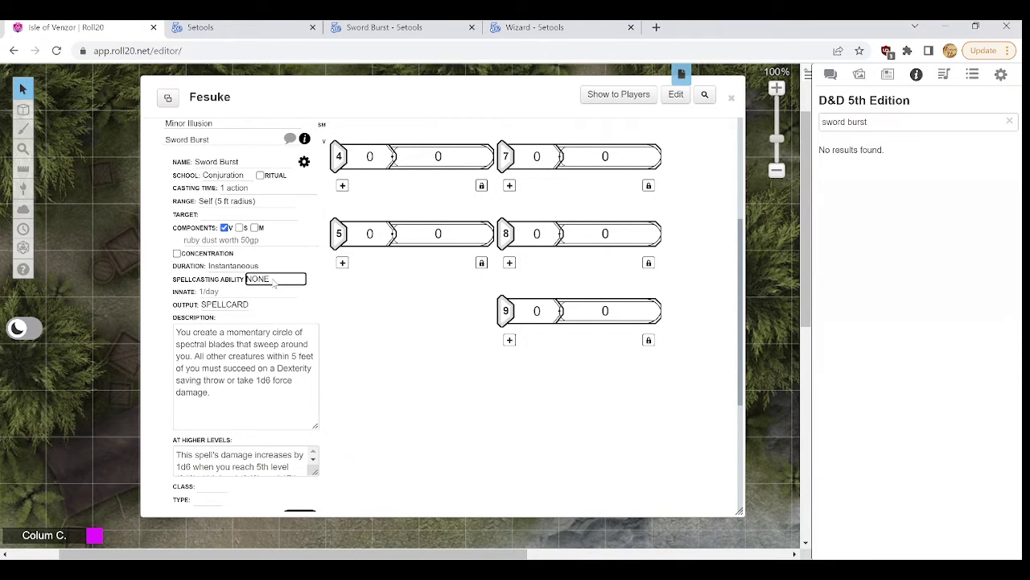
click(284, 303)
click(368, 339)
scroll(361, 352, up, 3)
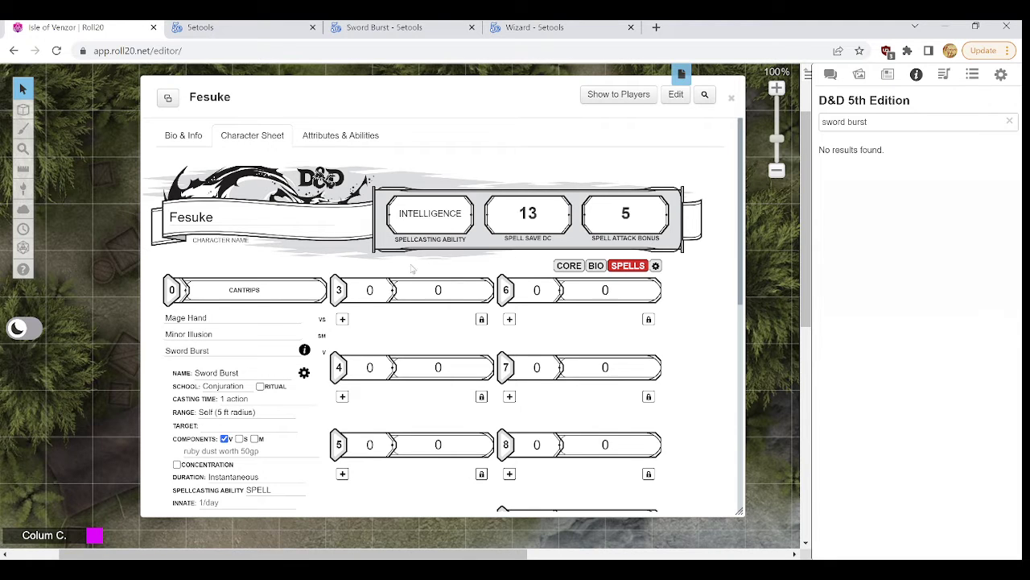
Set Sword Burst's output to ATTACK
scroll(442, 266, down, 3)
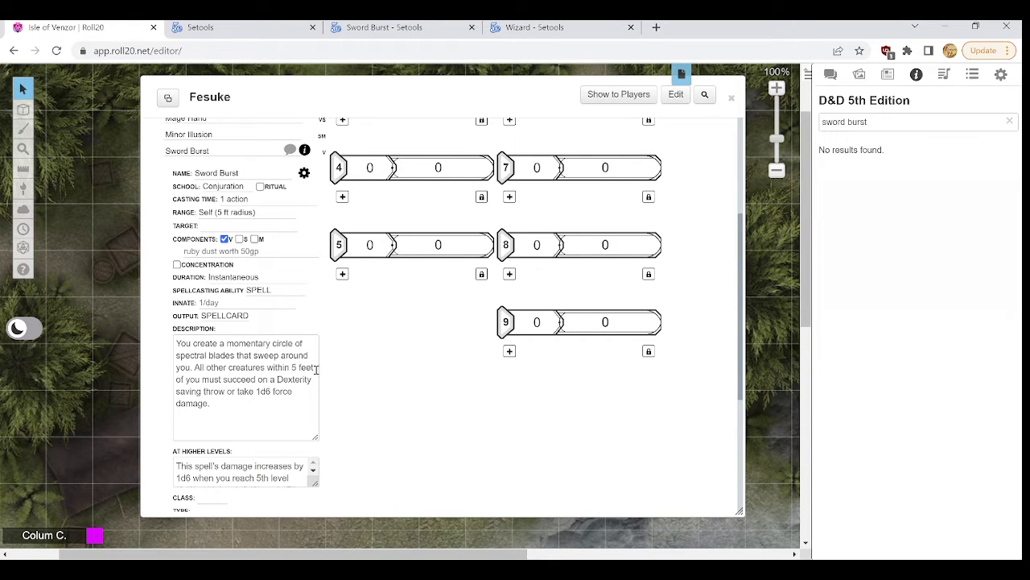
scroll(368, 358, down, 1)
scroll(368, 359, up, 1)
scroll(312, 358, up, 3)
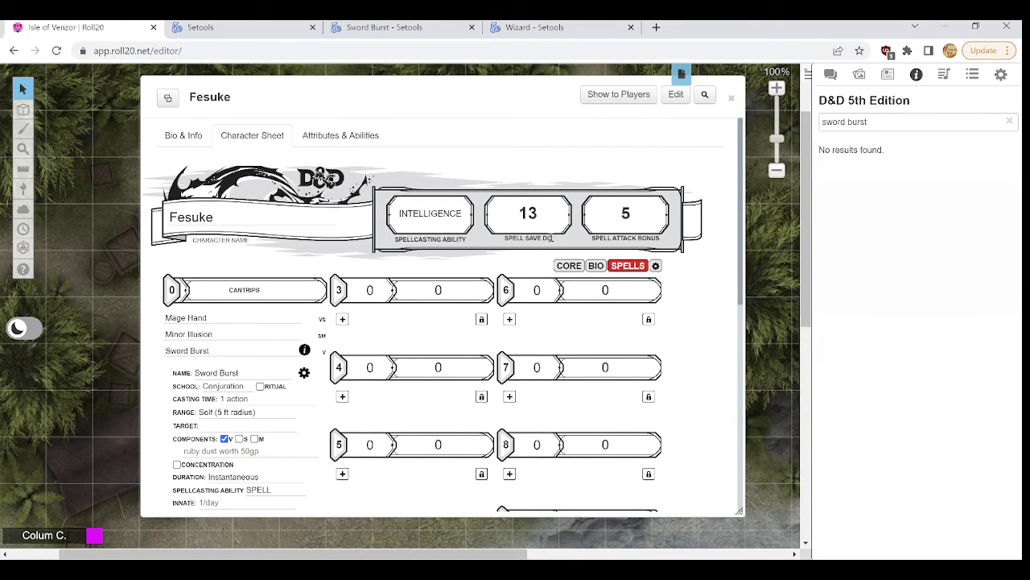
scroll(525, 241, down, 3)
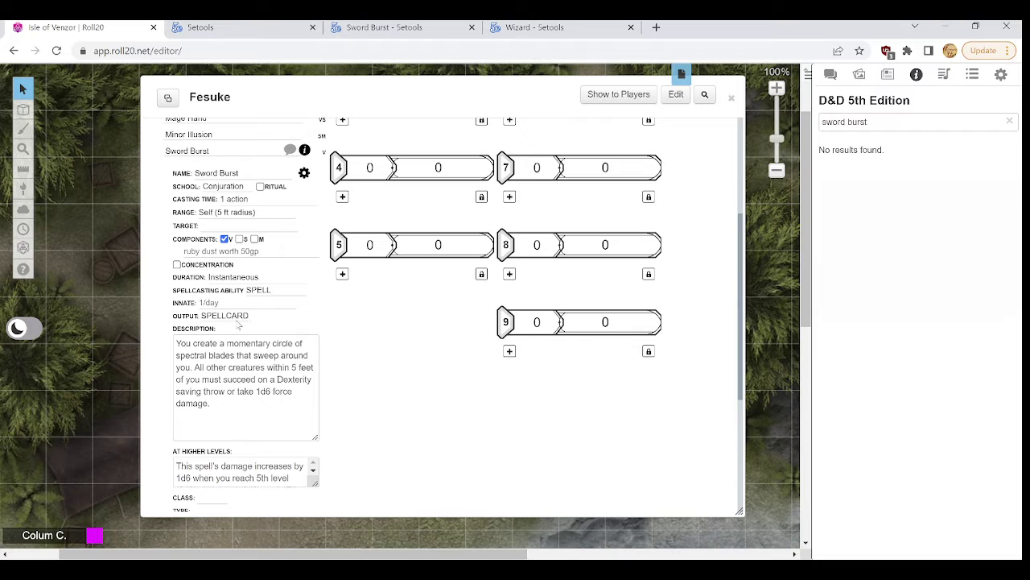
click(235, 318)
click(228, 342)
scroll(310, 299, down, 3)
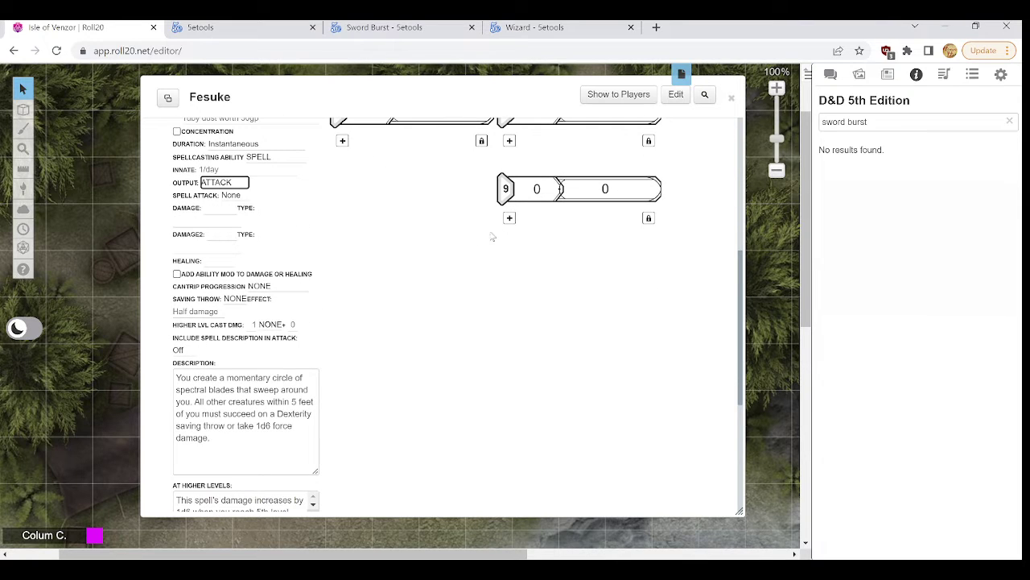
Keep Sword Burst's spell attack at None and set its damage to 1d6 of type force
click(235, 196)
click(362, 429)
click(243, 198)
click(351, 241)
click(220, 207)
text(1d6)
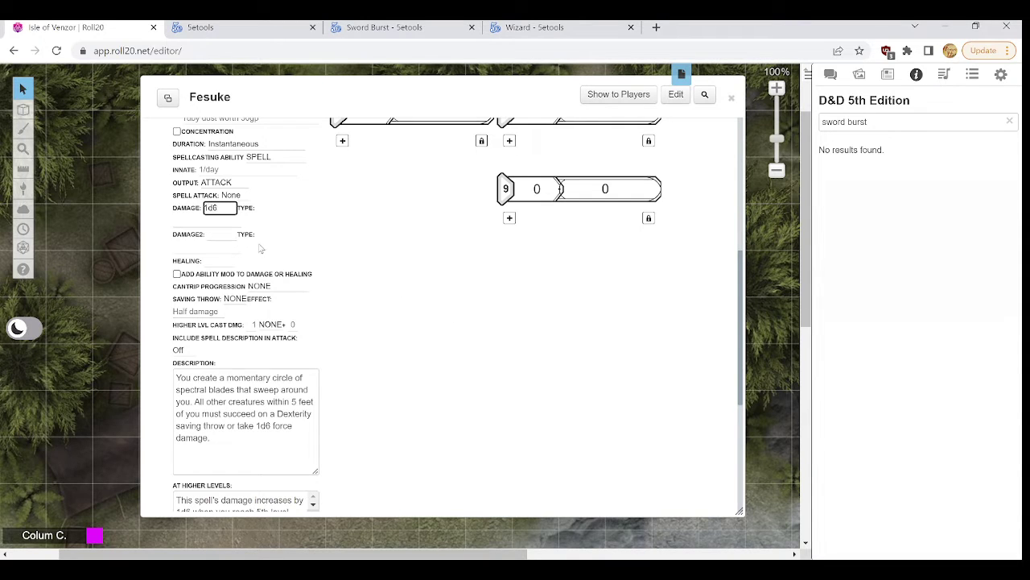
click(220, 222)
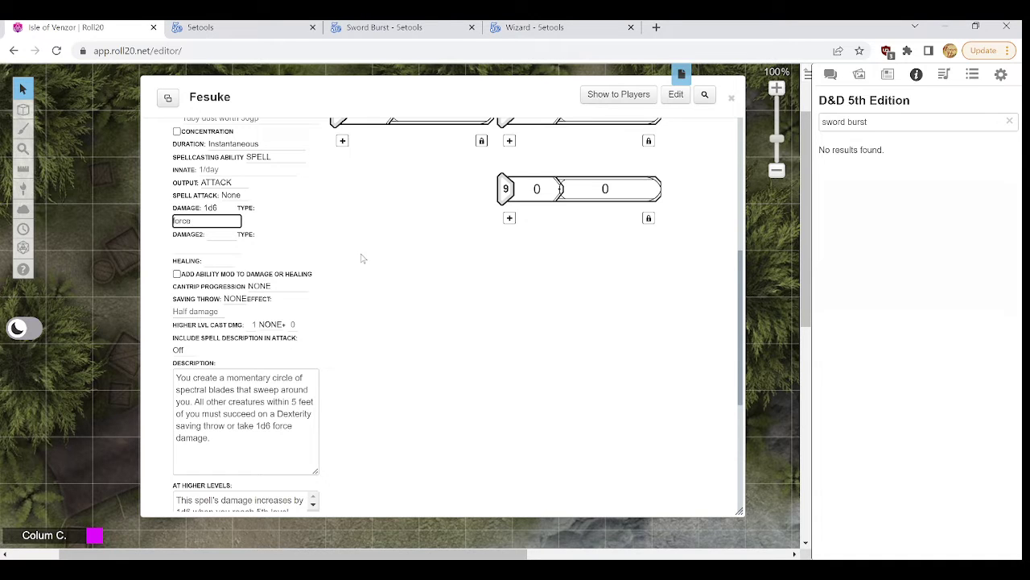
Set Sword Burst's cantrip progression to CANTRIP DICE and check its At Higher Levels text
scroll(398, 295, down, 2)
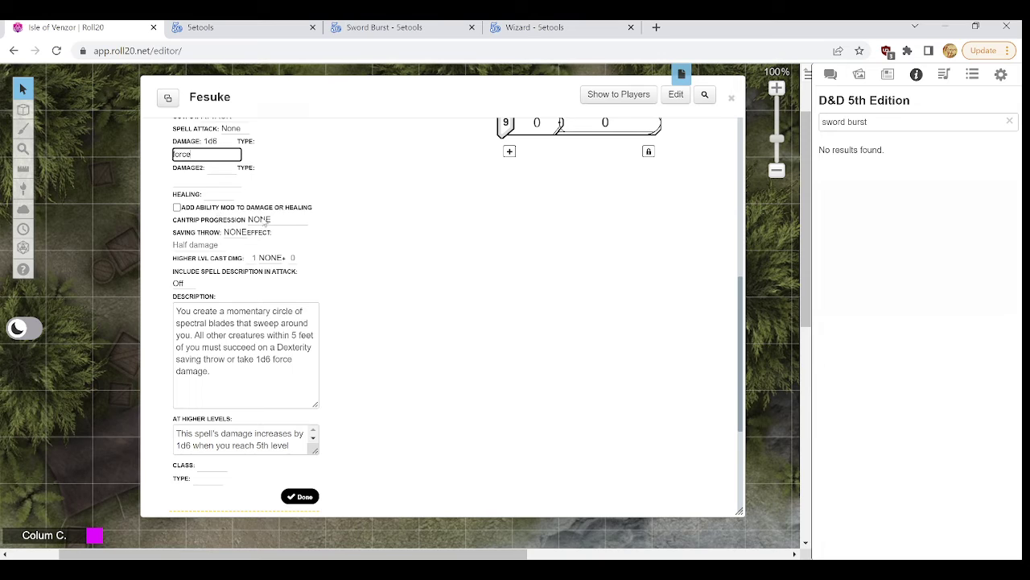
click(280, 224)
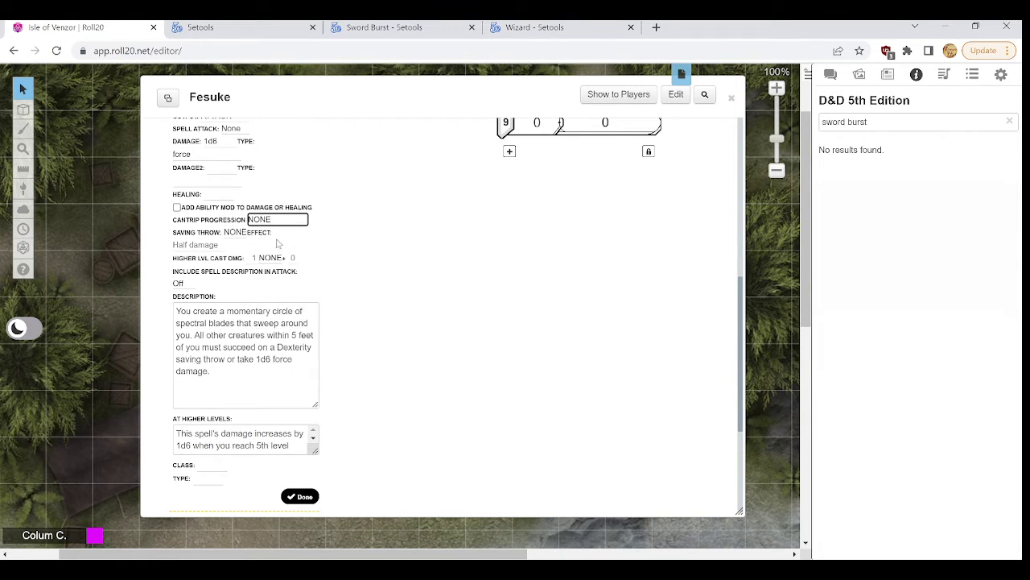
click(277, 244)
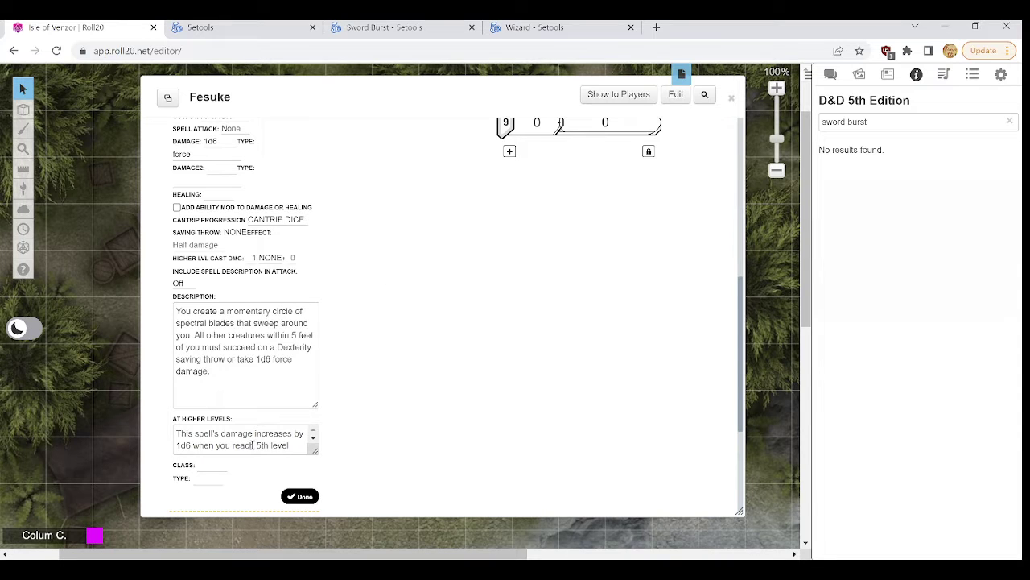
scroll(260, 442, down, 2)
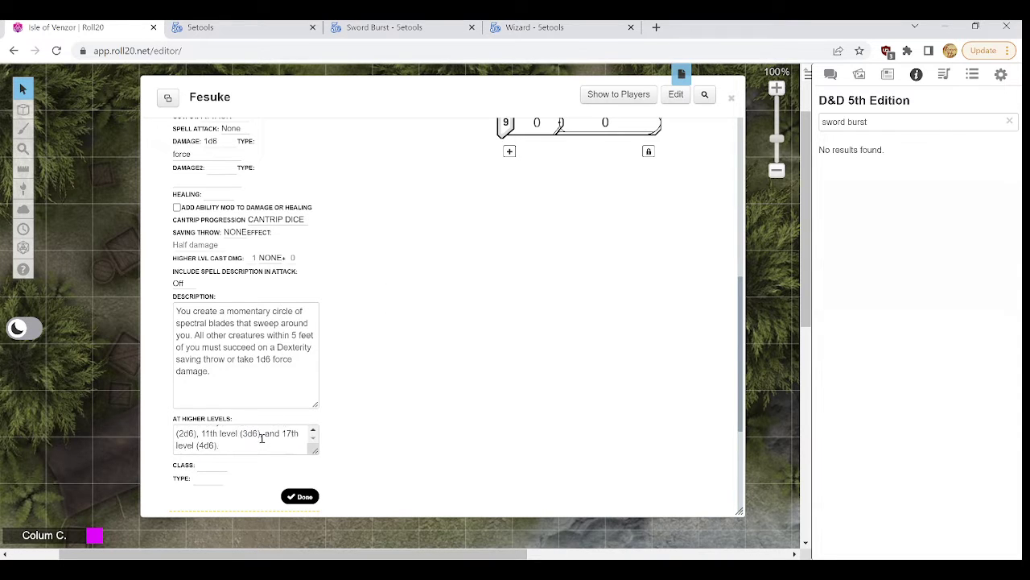
scroll(261, 438, up, 2)
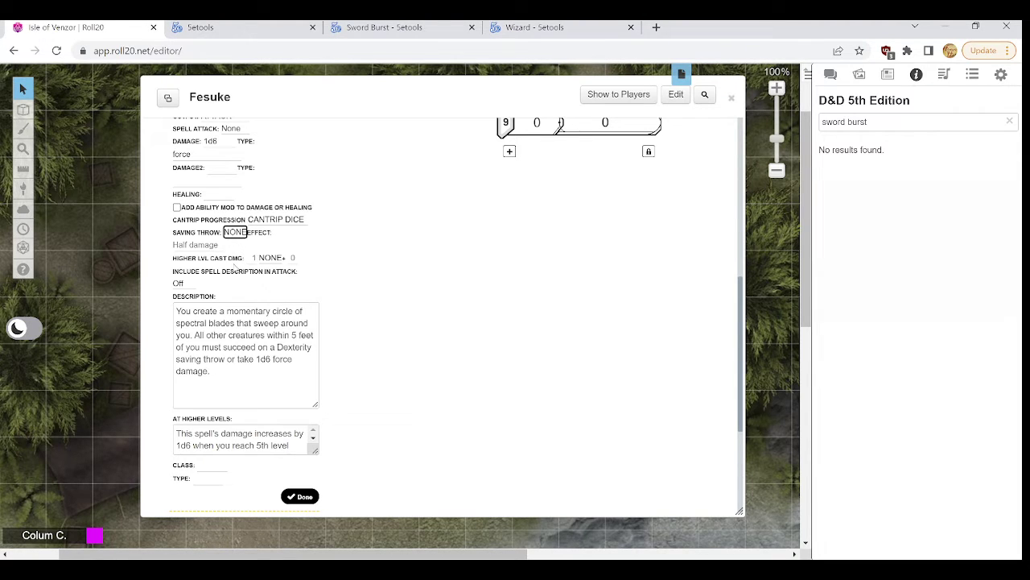
Set Sword Burst's saving throw to DEX with the effect "No damage"
key(d)
click(204, 244)
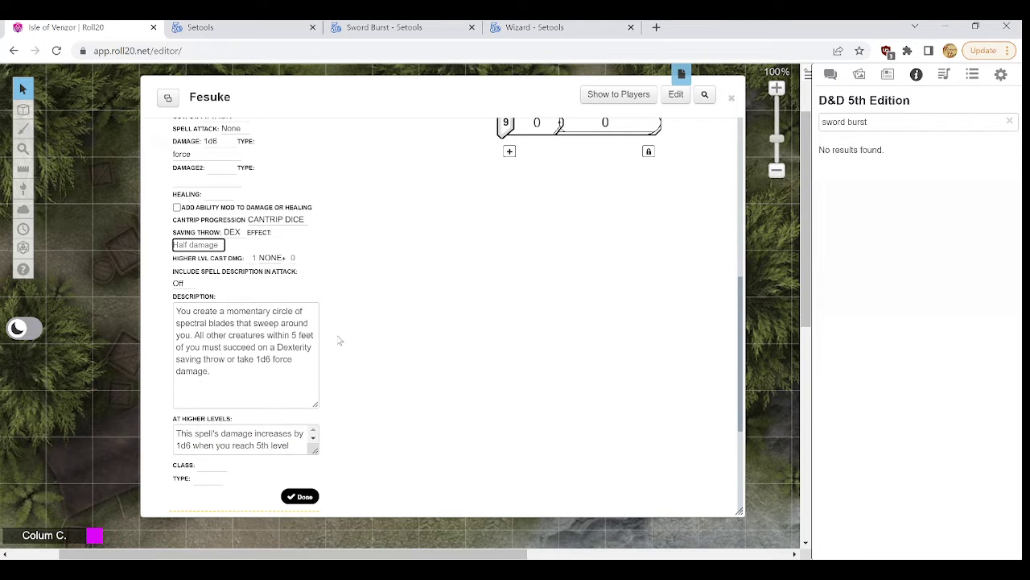
text(No damage)
click(363, 305)
Leave Sword Burst's edit mode and review the finished spell description
scroll(366, 302, up, 4)
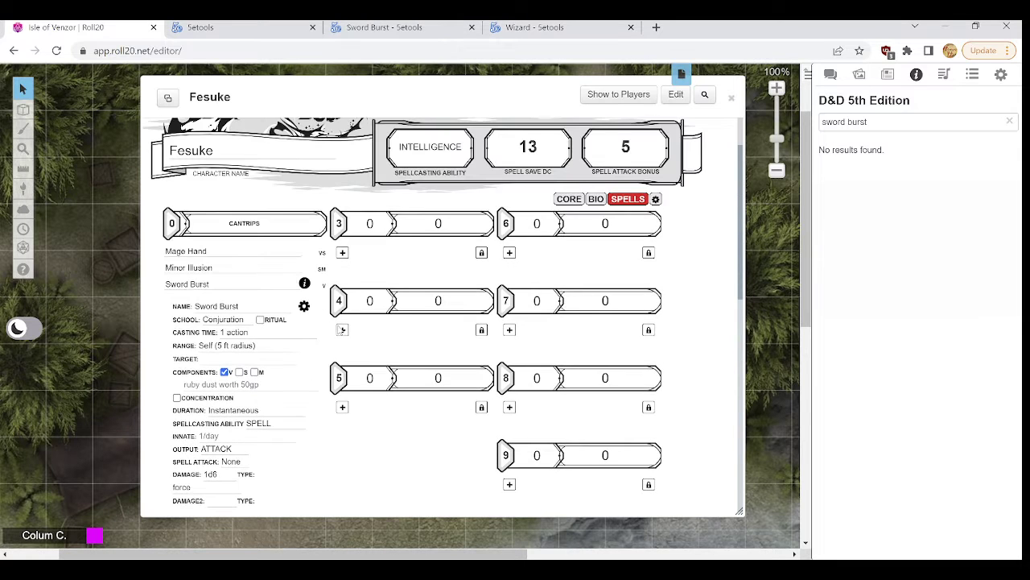
click(304, 307)
scroll(210, 358, down, 1)
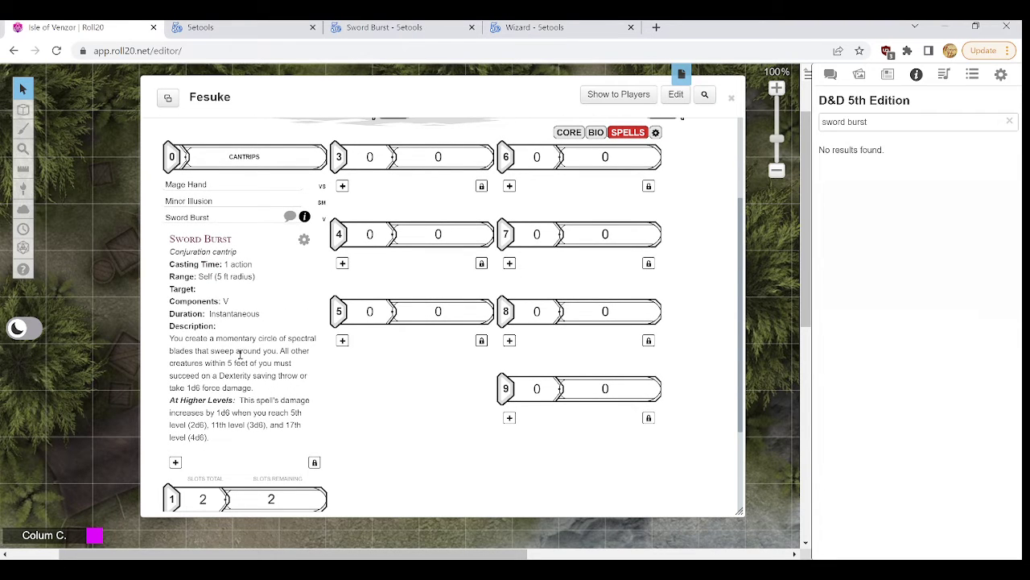
Cast Sword Burst, collapse its details and view the roll in the chat
scroll(239, 354, up, 1)
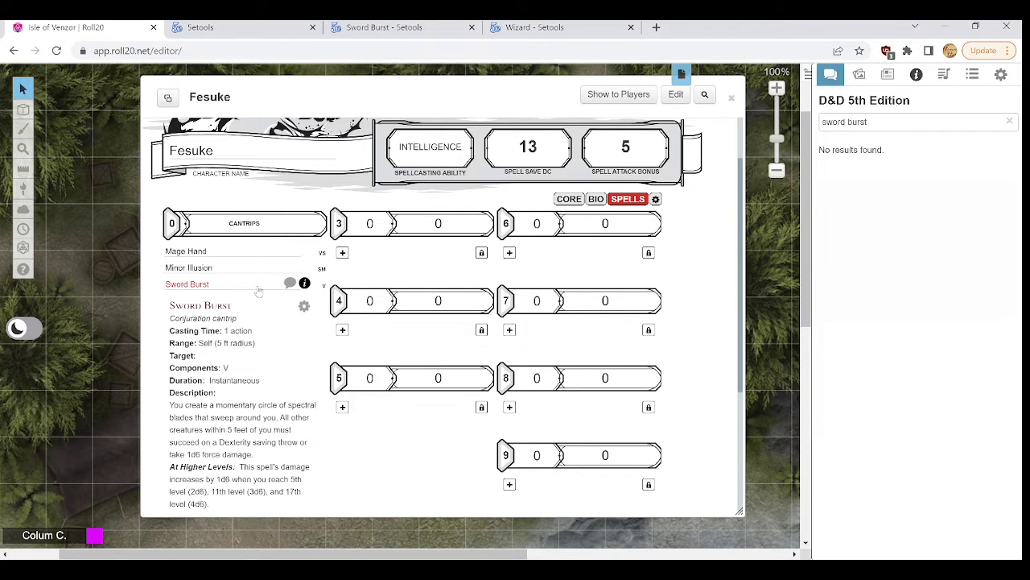
click(305, 284)
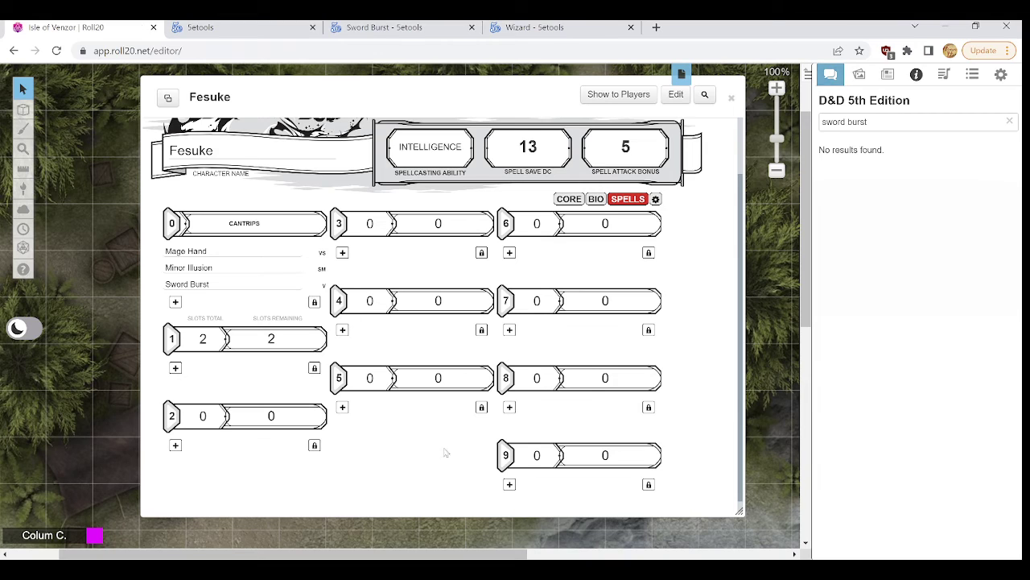
click(830, 74)
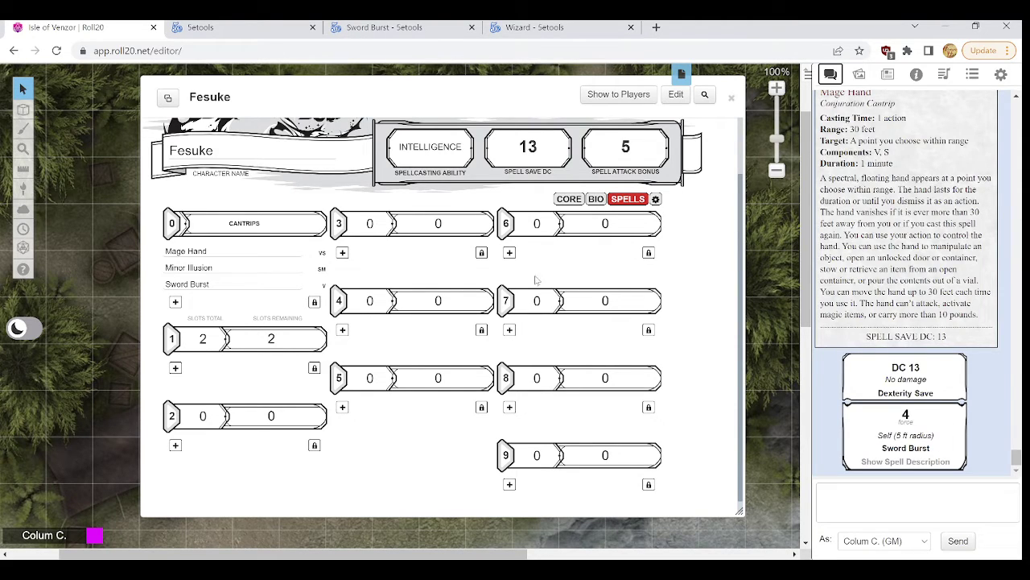
Check the Sword Burst entry under Attacks & Spellcasting on the core page, then return to the spells page
click(570, 199)
scroll(569, 203, down, 2)
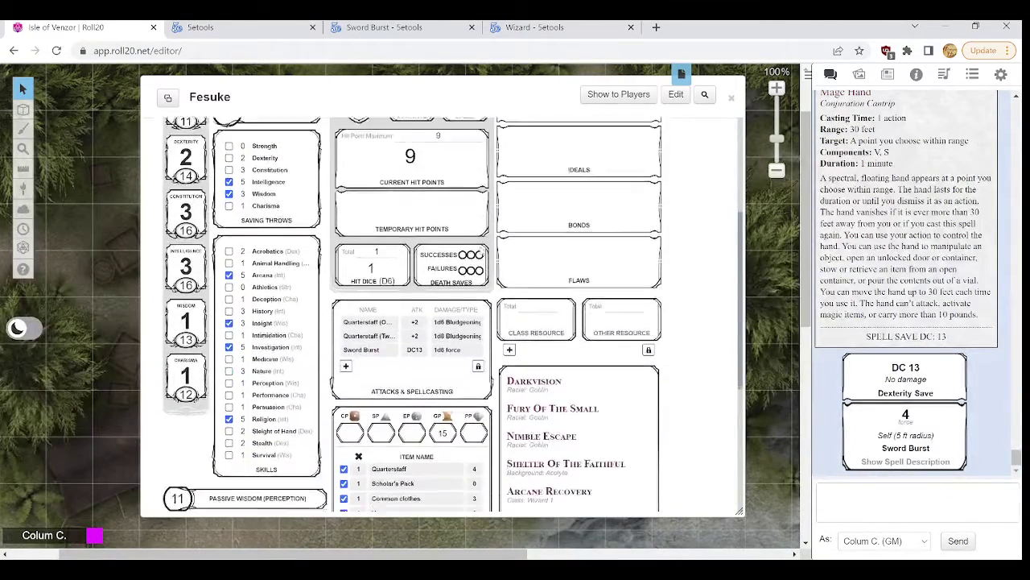
scroll(482, 252, down, 1)
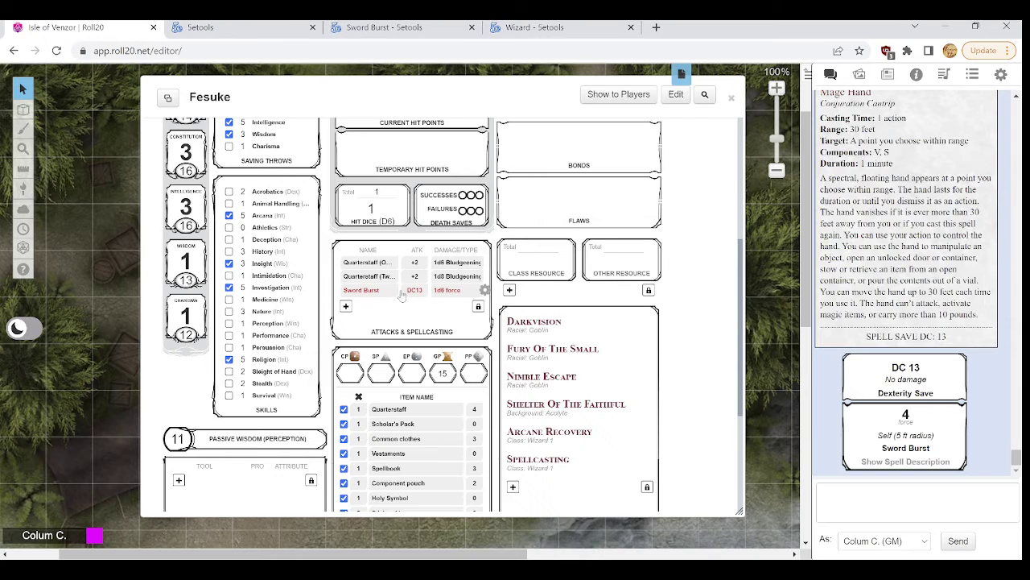
scroll(410, 310, up, 4)
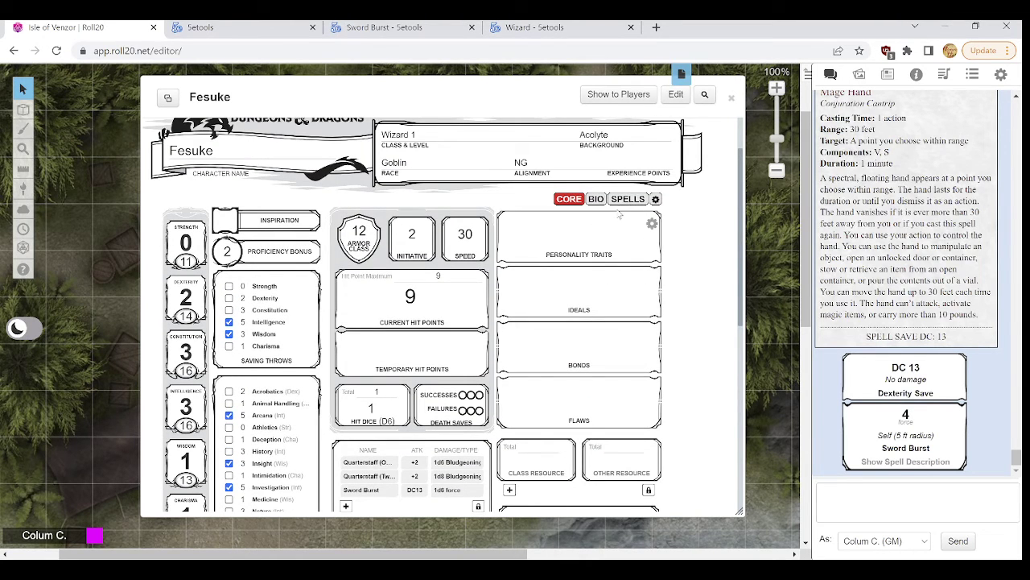
click(629, 200)
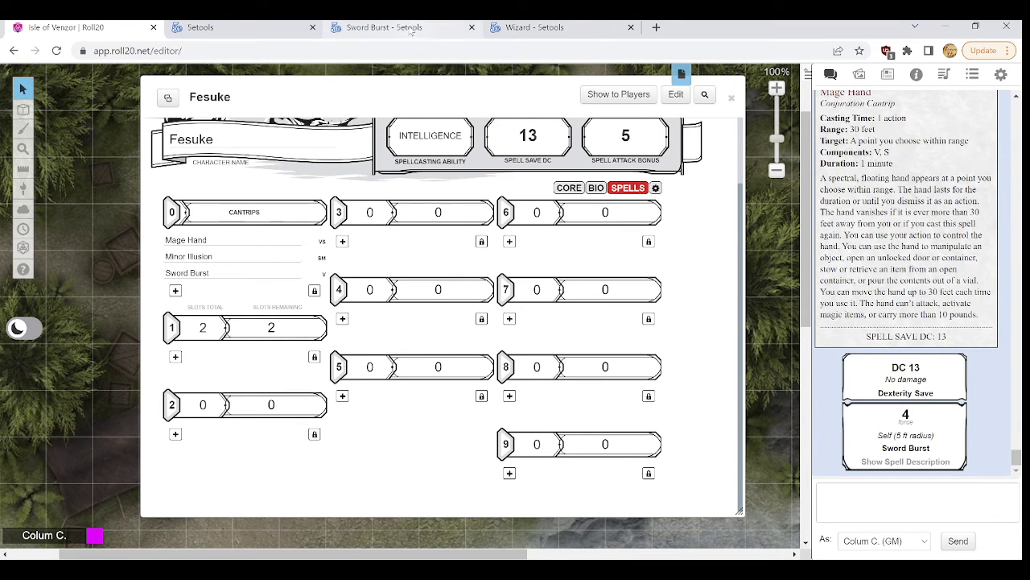
Switch to 5etools, remove the Cantrip filter and browse the 1st-level wizard spells
click(384, 26)
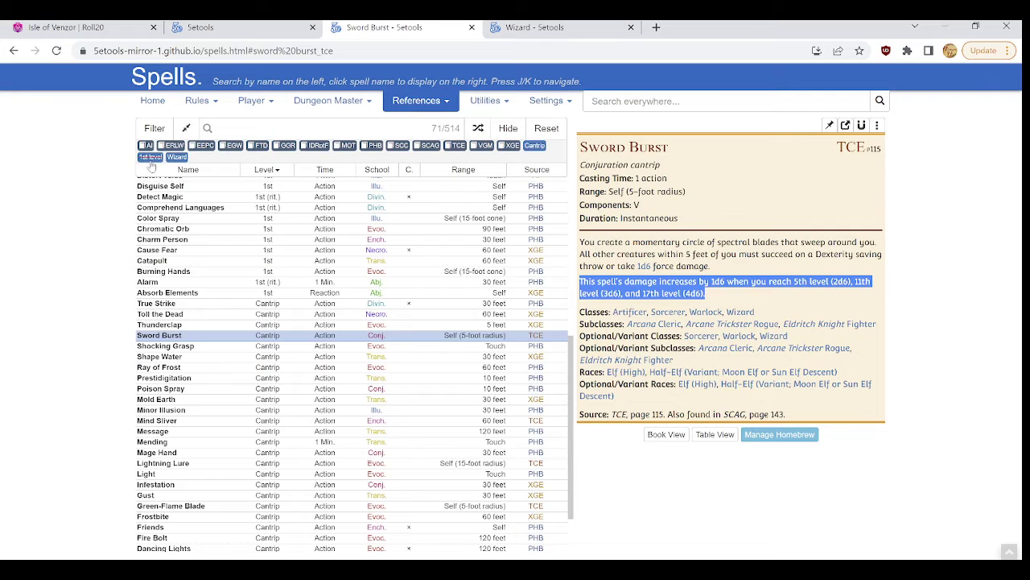
click(536, 146)
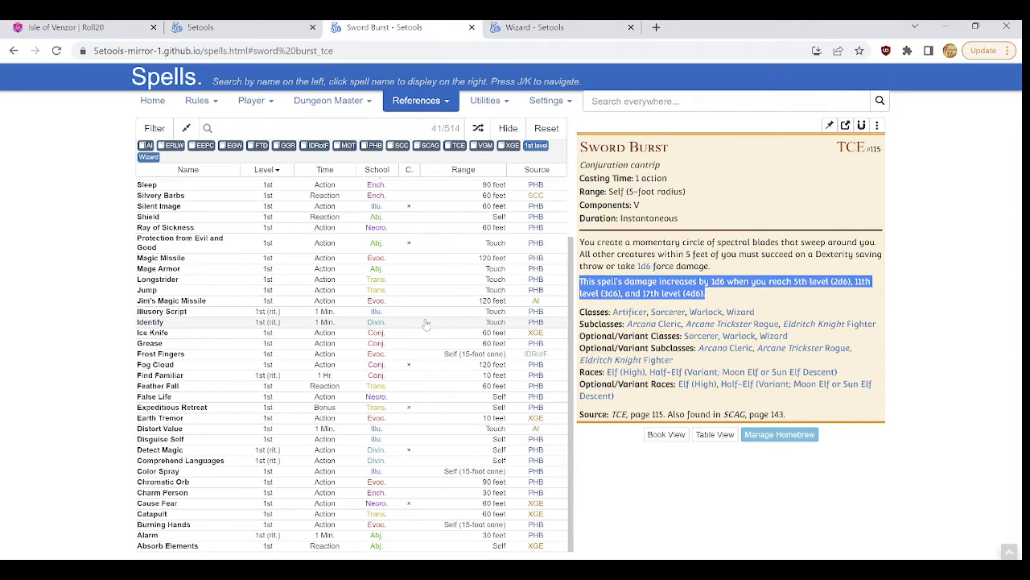
scroll(425, 336, up, 3)
scroll(425, 339, down, 2)
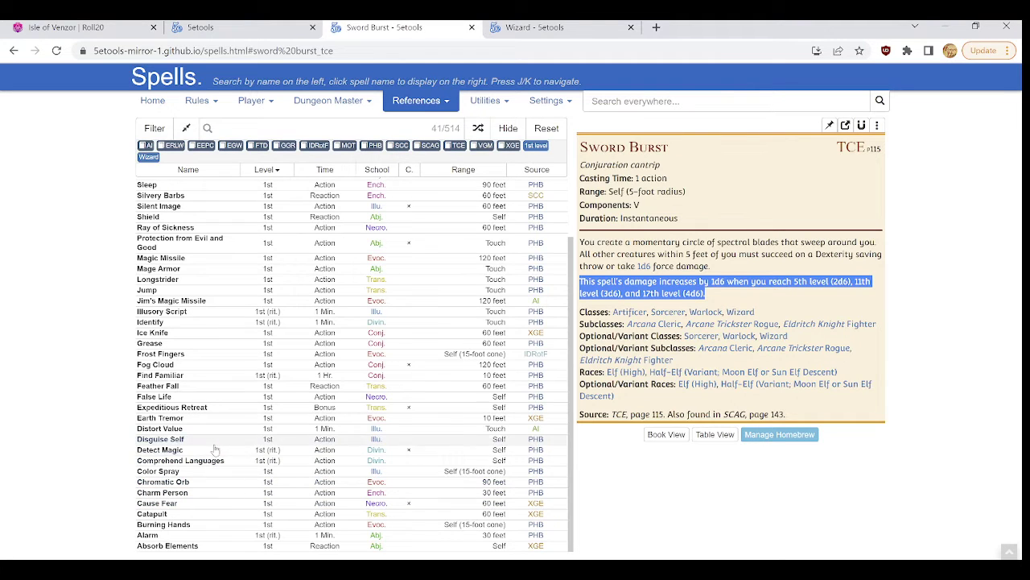
Back in Roll20, search the compendium for "detect magic" and add Detect Magic to Fesuke's sheet
click(64, 26)
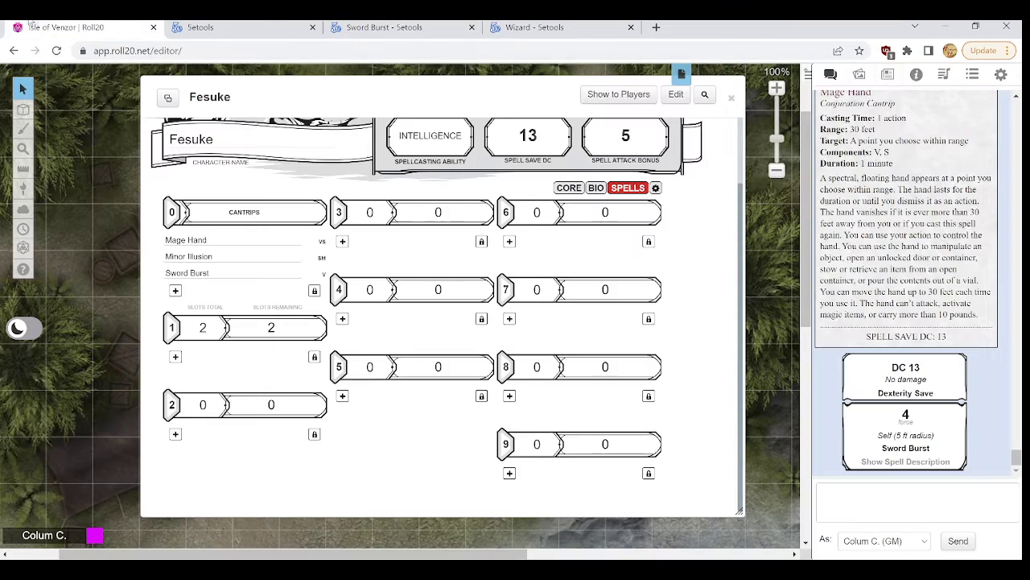
click(889, 77)
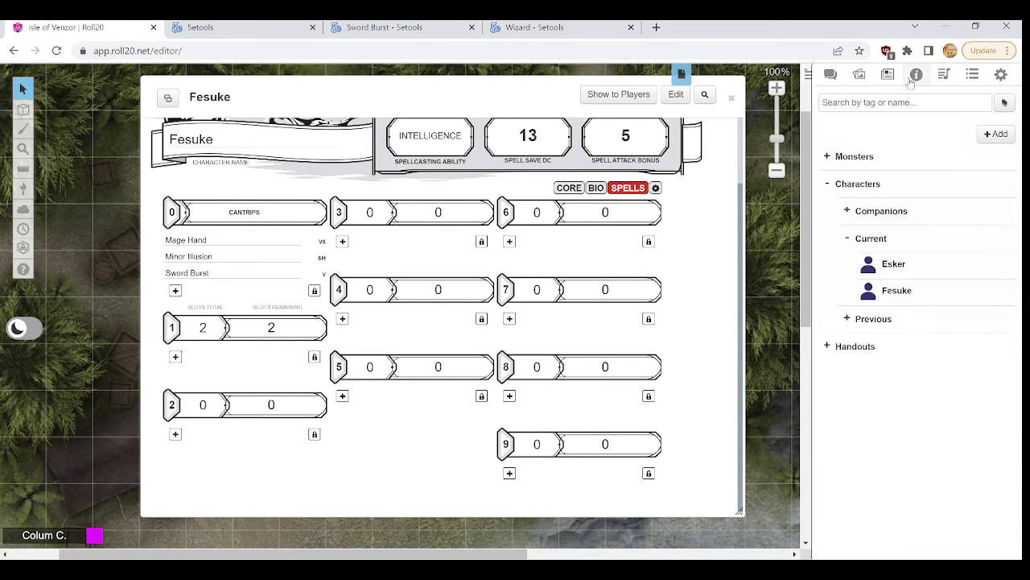
click(914, 75)
double_click(901, 122)
click(901, 123)
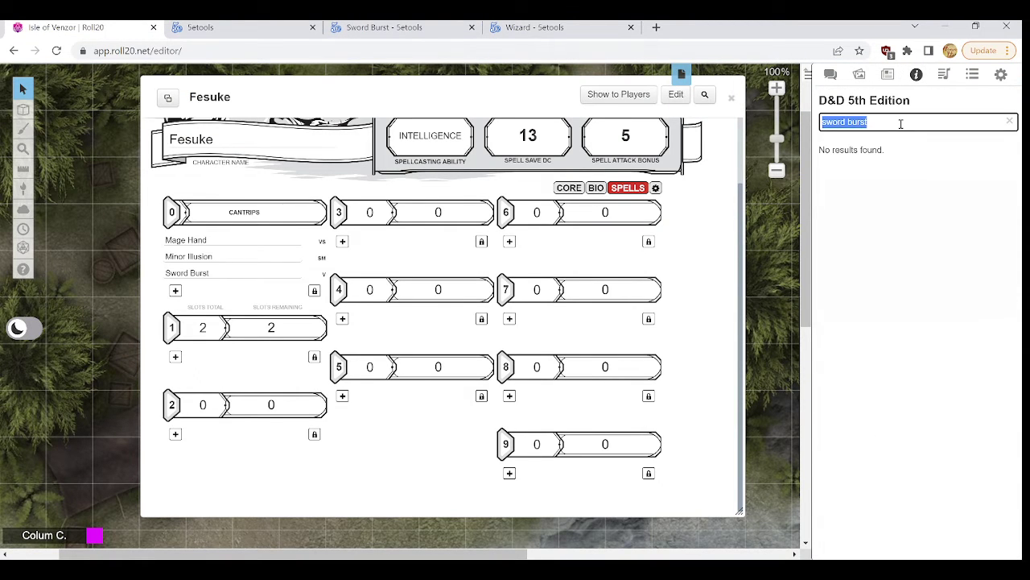
text(detect magic)
drag(872, 184, 499, 219)
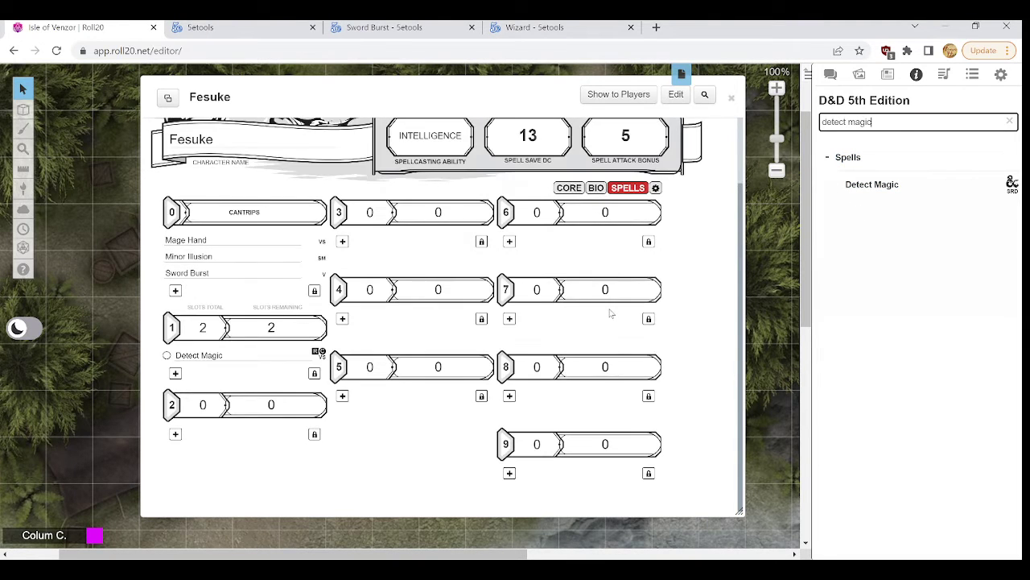
Switch to 5etools and look up Mage Armor and Magic Missile in the 1st-level wizard spell list
click(414, 26)
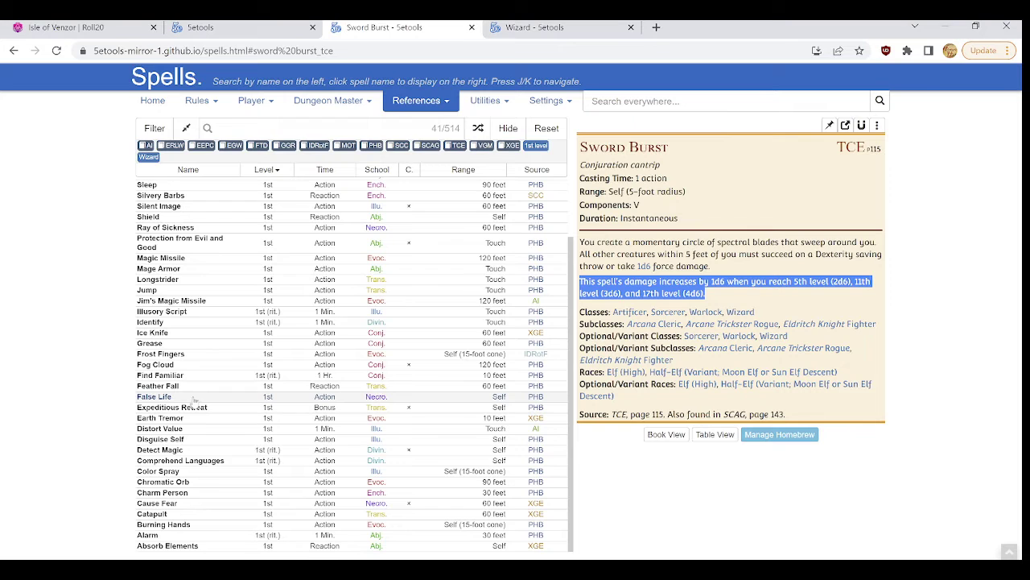
click(205, 269)
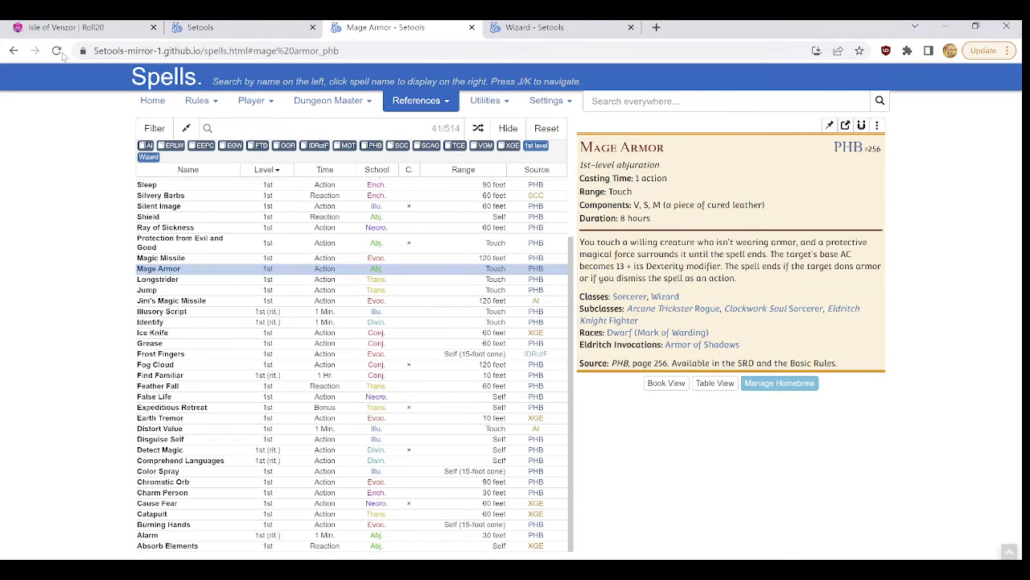
click(212, 259)
Return to Roll20, search the compendium for "mage armor" and add Mage Armor to Fesuke's sheet
click(48, 25)
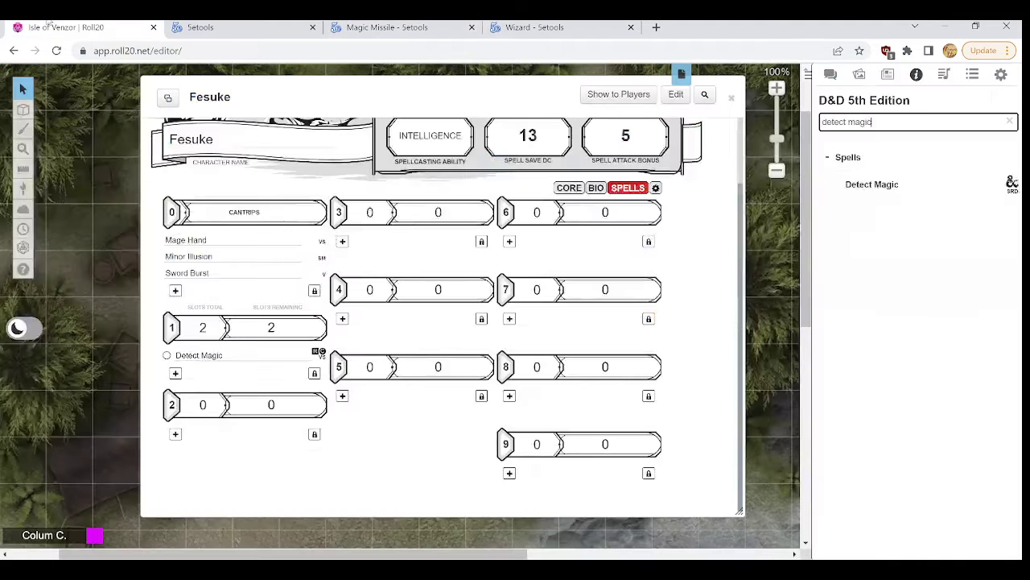
triple_click(895, 123)
text(mage )
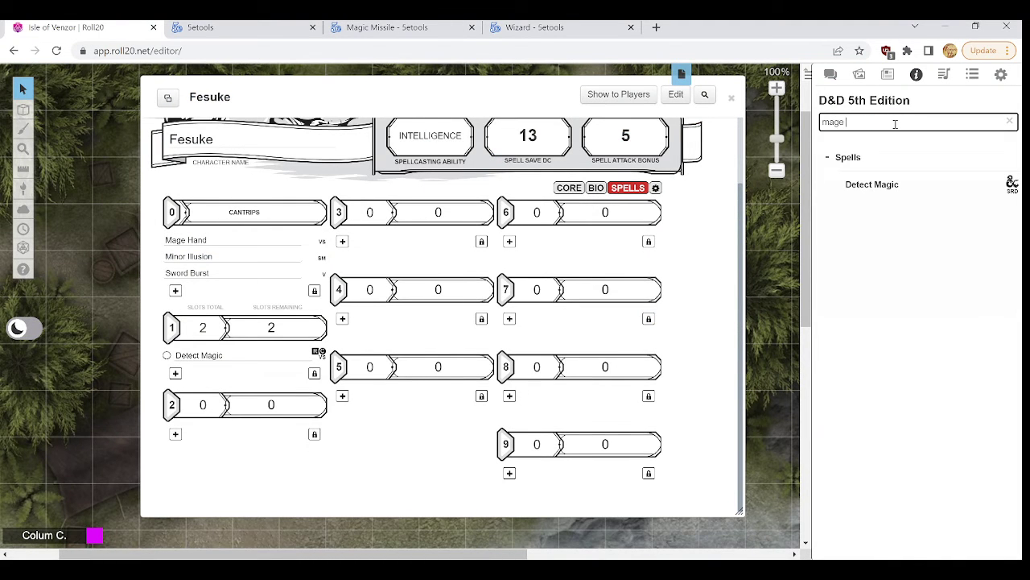
text(armor)
drag(894, 186, 632, 236)
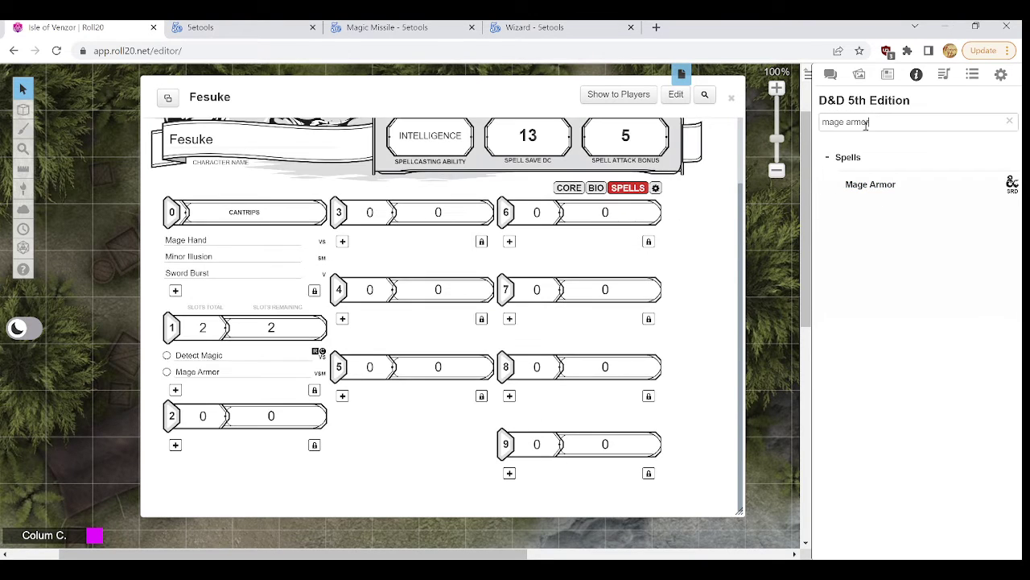
Search the compendium for "missile" and add Magic Missile to Fesuke's sheet
drag(874, 121, 817, 128)
text(missile)
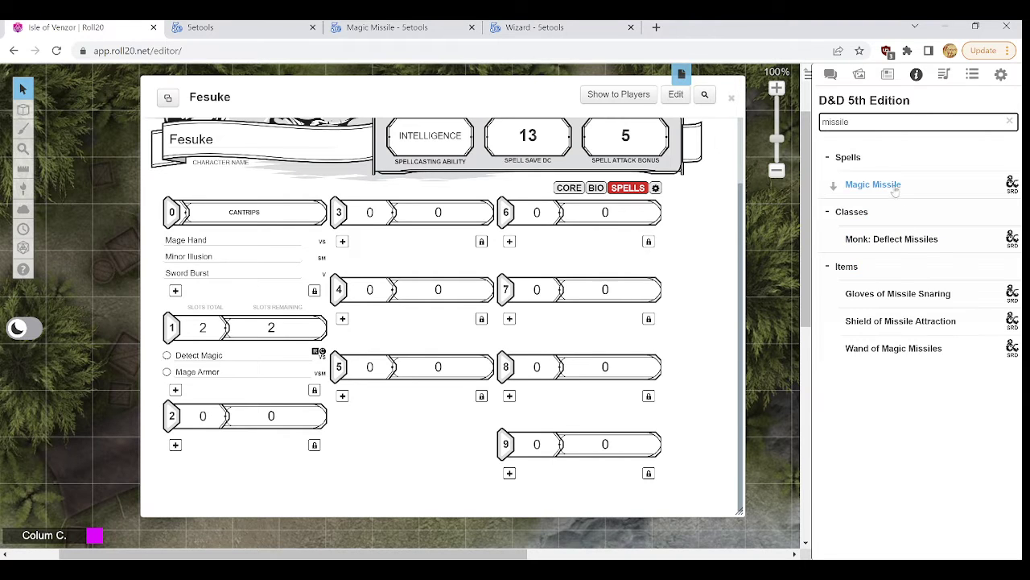
drag(895, 188, 567, 250)
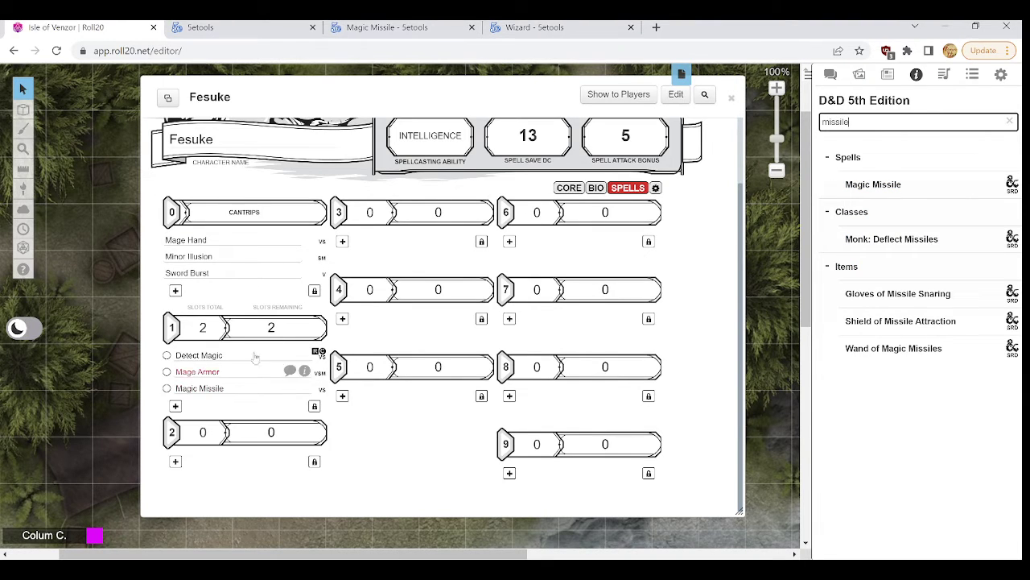
Switch to 5etools, browse the 1st-level wizard spell list and open the Unseen Servant entry
click(393, 26)
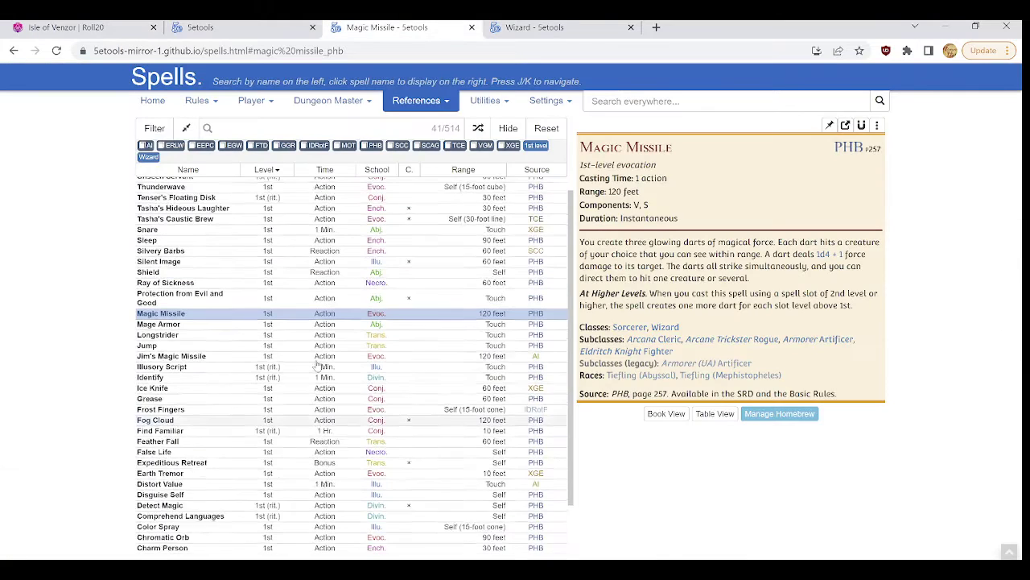
scroll(317, 365, up, 1)
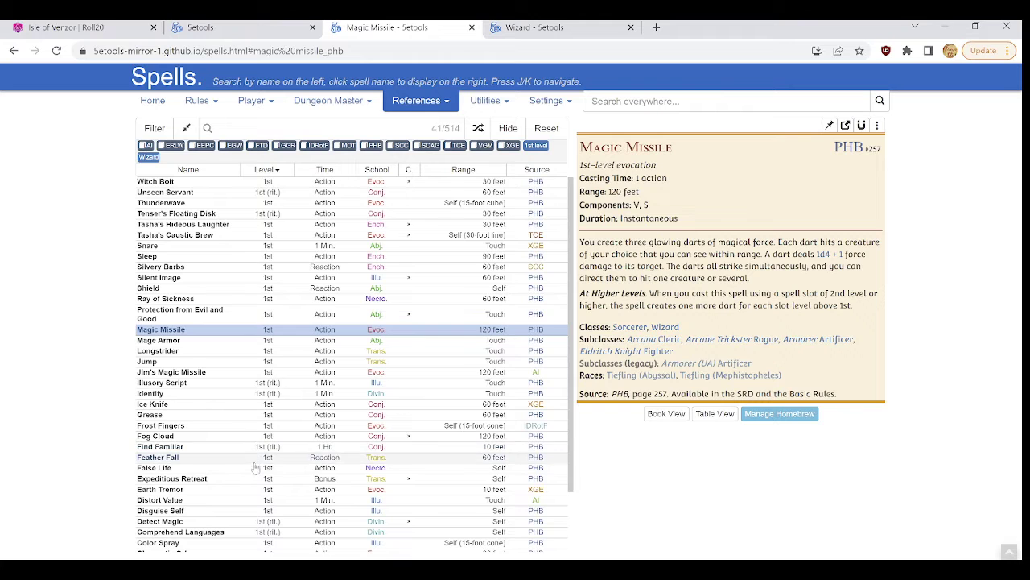
scroll(252, 488, down, 1)
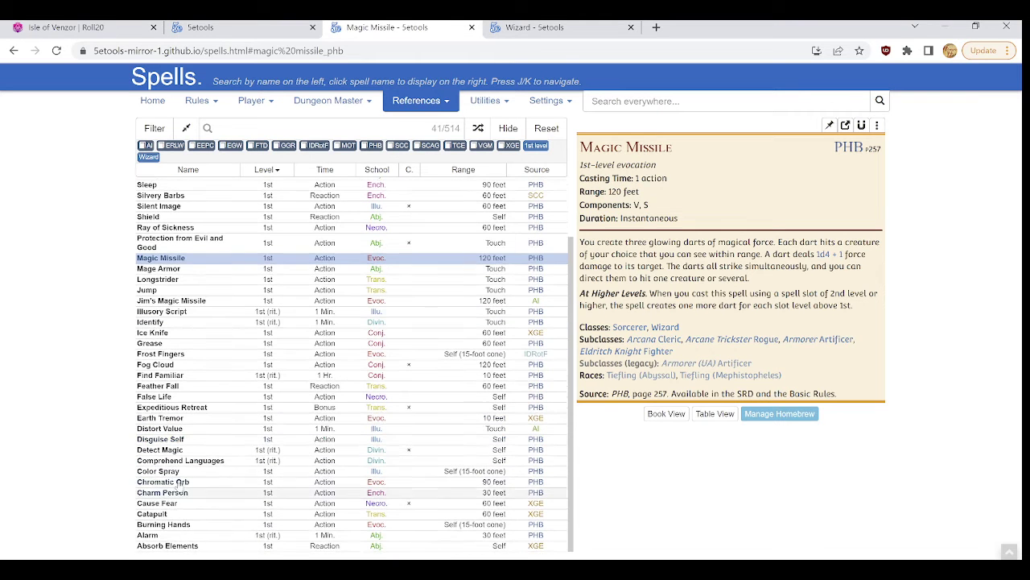
scroll(205, 528, up, 1)
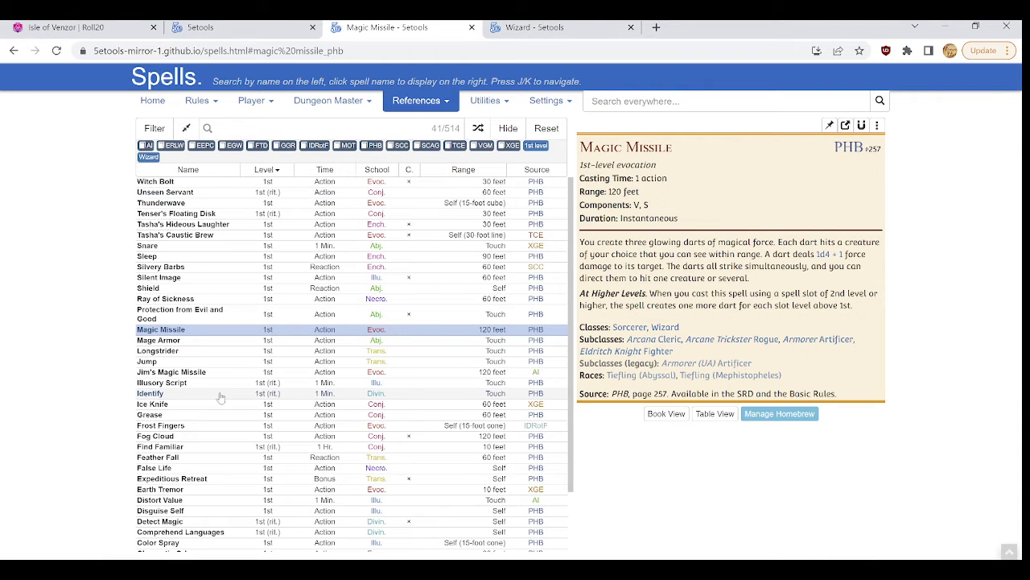
scroll(220, 397, down, 2)
scroll(193, 209, up, 2)
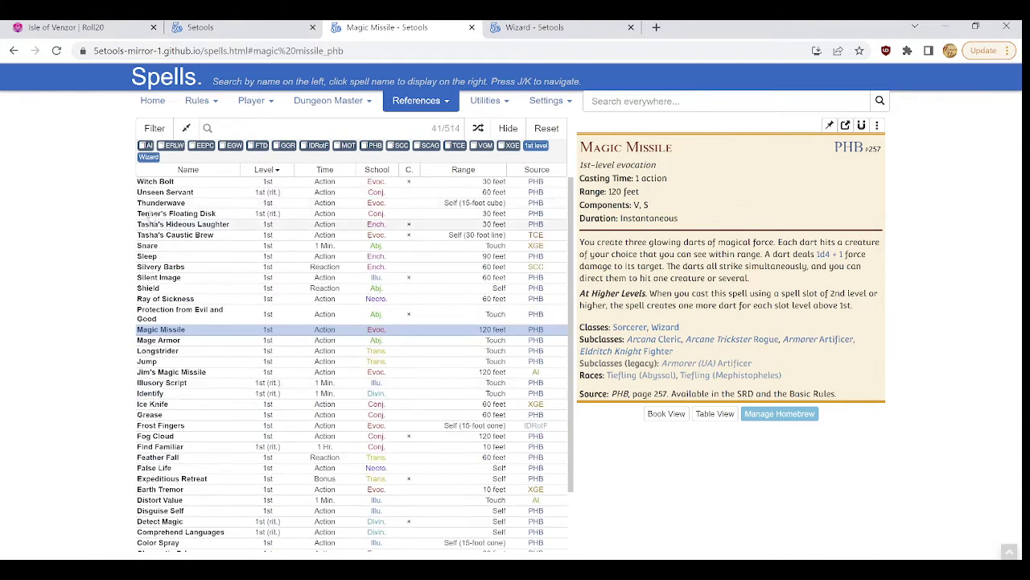
click(177, 192)
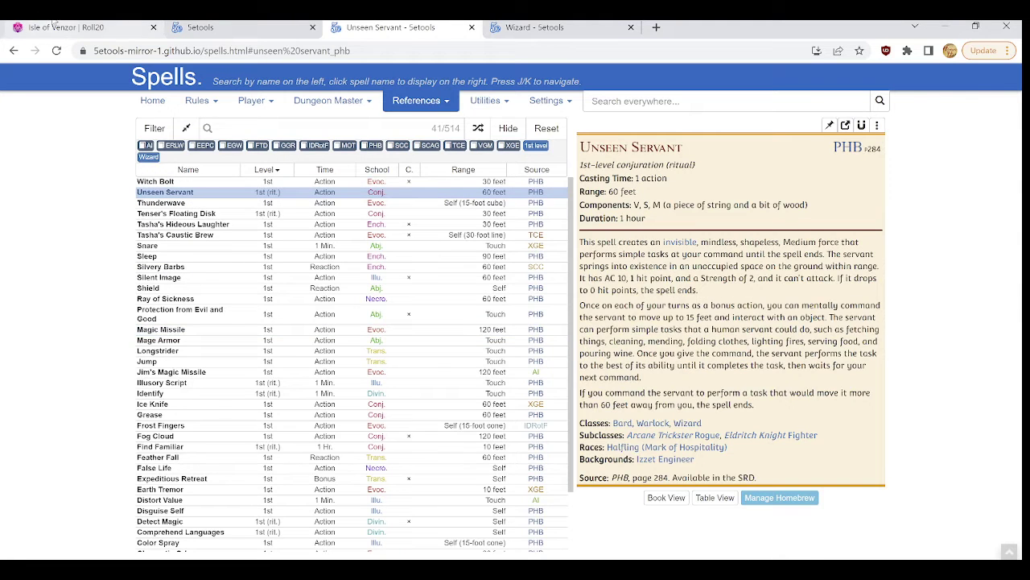
Return to Roll20, search the compendium for "servant" and add Unseen Servant to Fesuke's sheet
click(32, 29)
double_click(863, 121)
text(se)
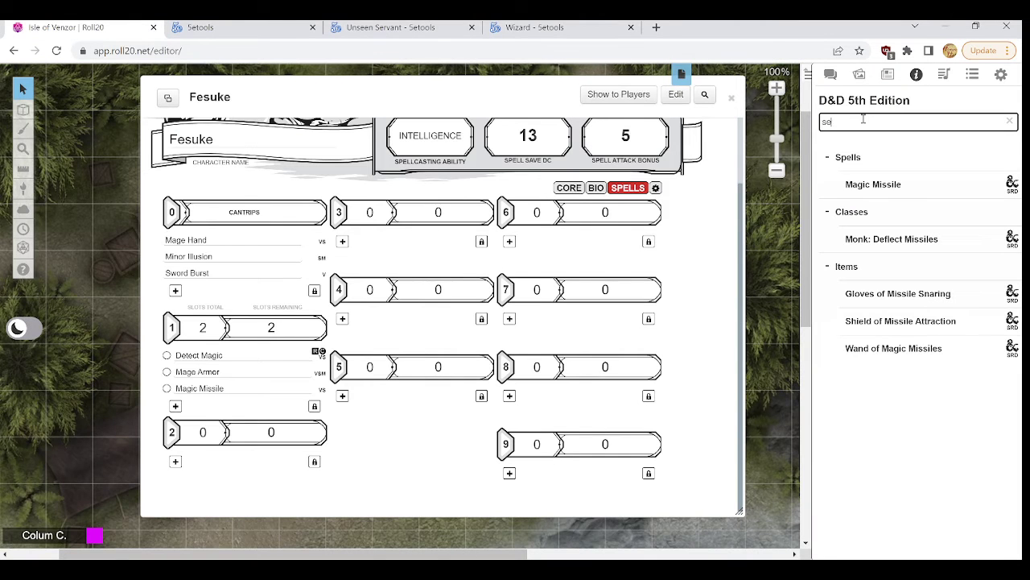
text(rvant)
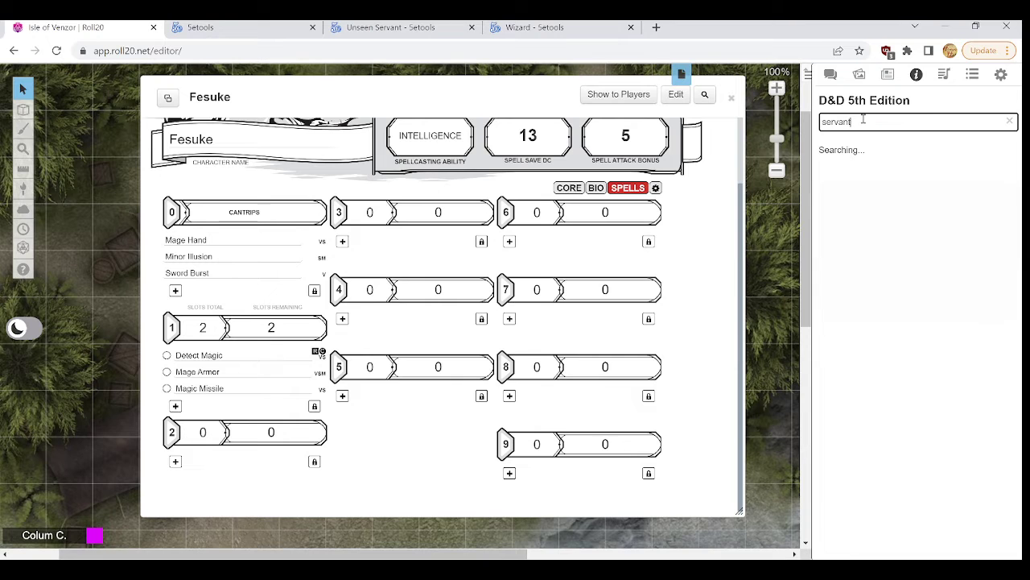
drag(907, 201, 676, 241)
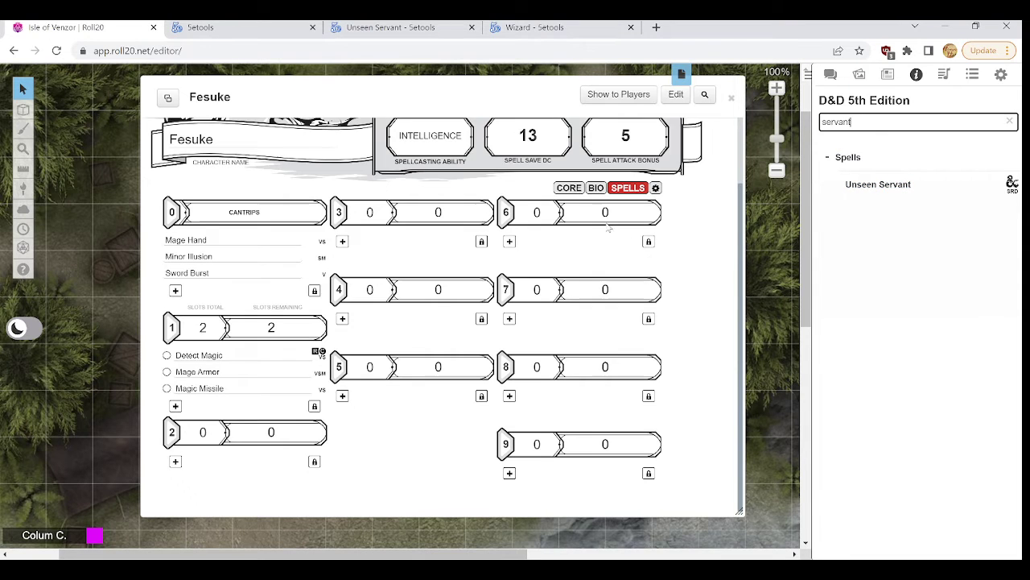
Look up Catapult in the 5etools 1st-level wizard spell list, and search the Roll20 compendium for "catapult"
click(391, 27)
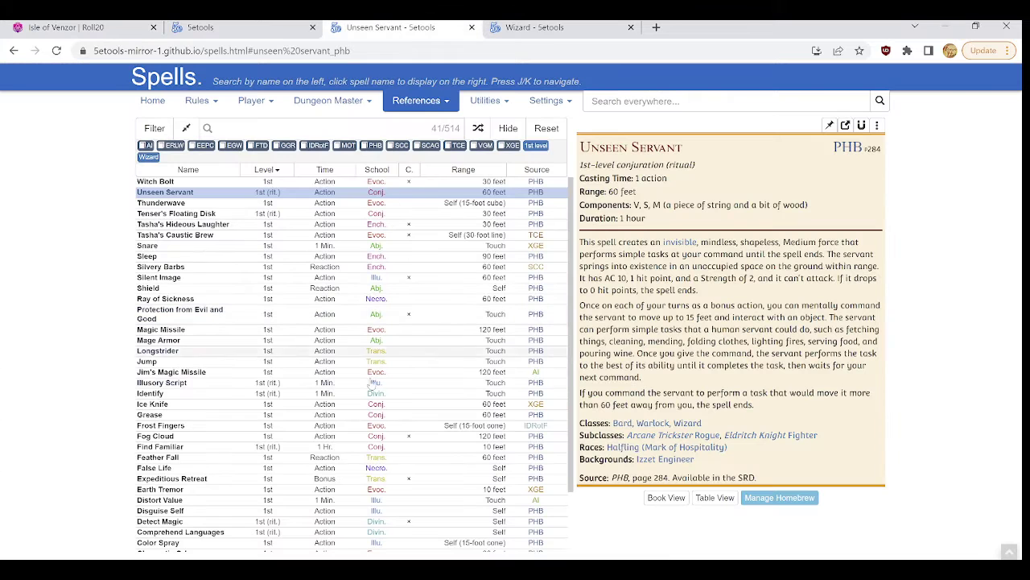
scroll(235, 425, down, 2)
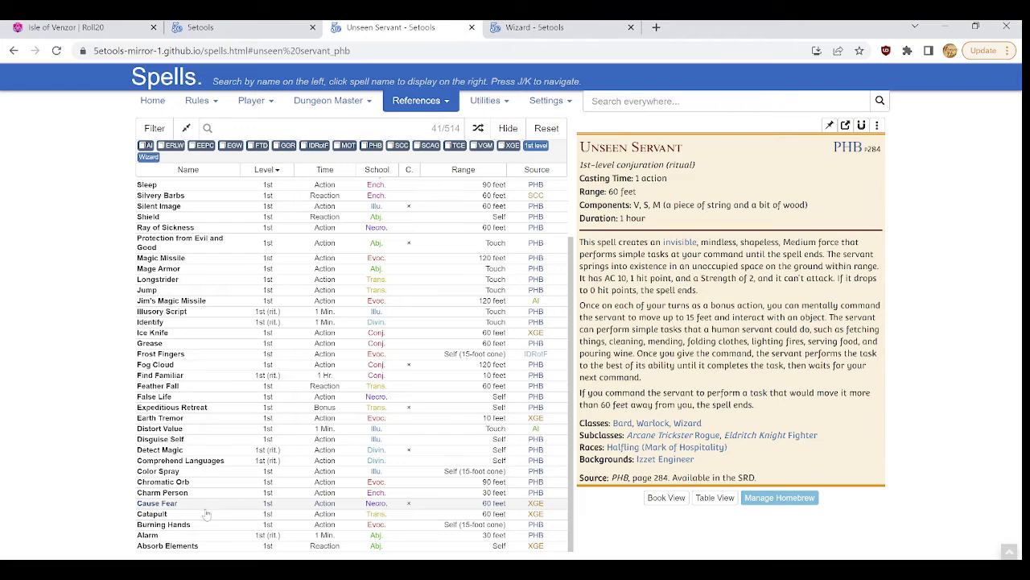
click(161, 514)
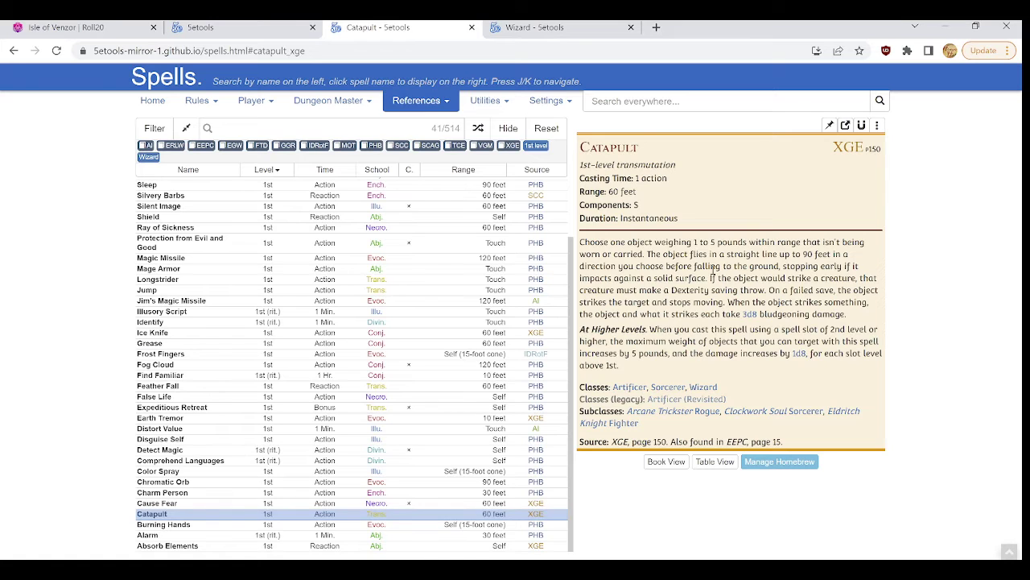
click(121, 27)
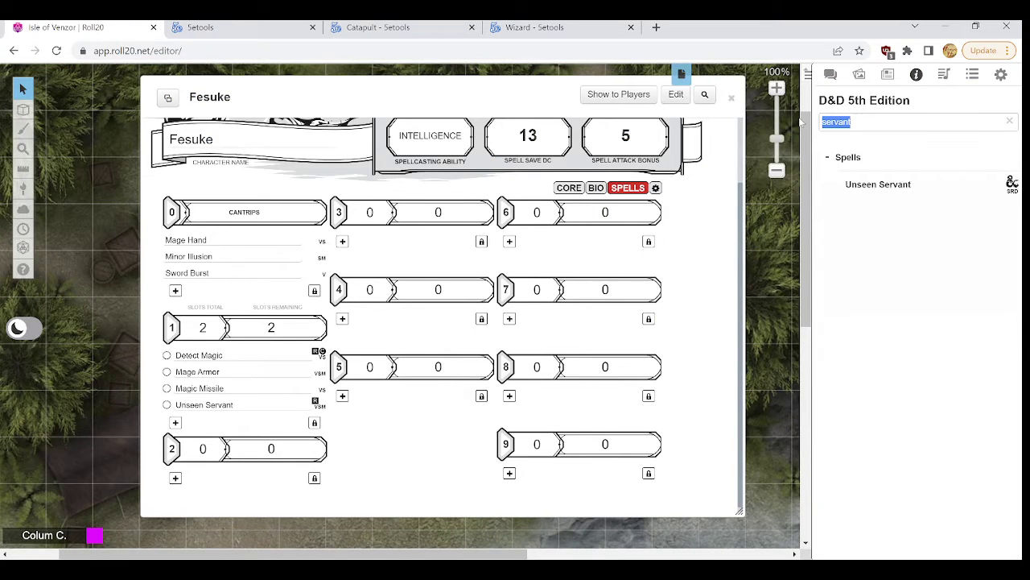
text(catapult)
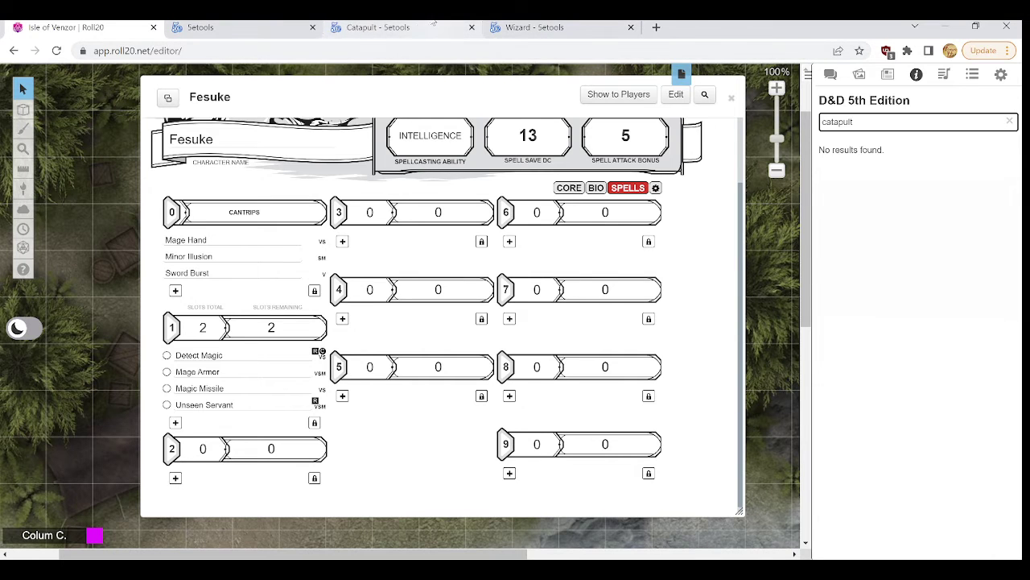
Switch to 5etools and copy the main description paragraph of the Catapult spell
click(411, 24)
drag(847, 314, 580, 242)
key(ctrl+c)
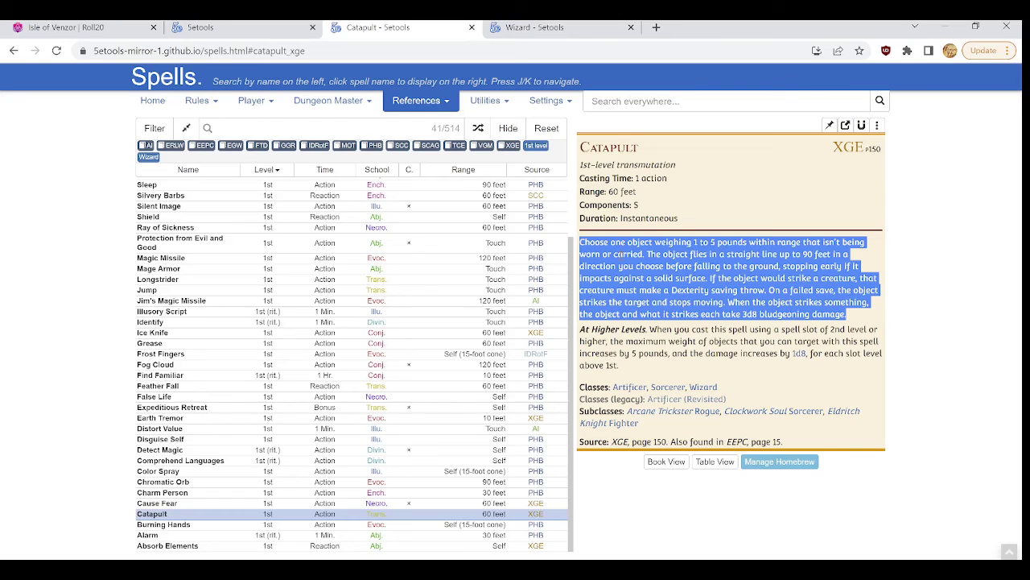
Return to Roll20, add a blank 1st-level spell to Fesuke's sheet, paste the copied description and name the spell Catapult
click(70, 26)
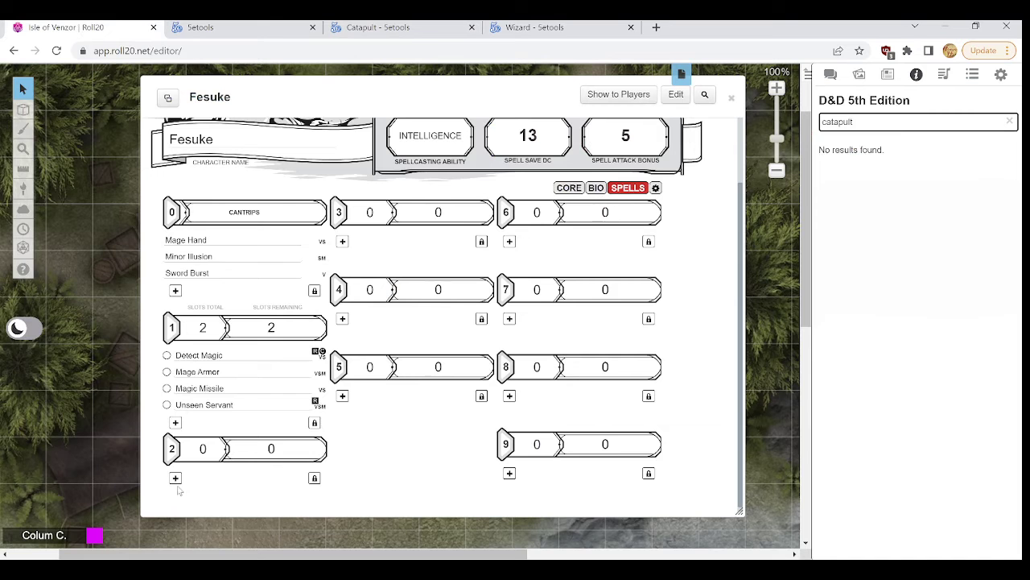
click(175, 422)
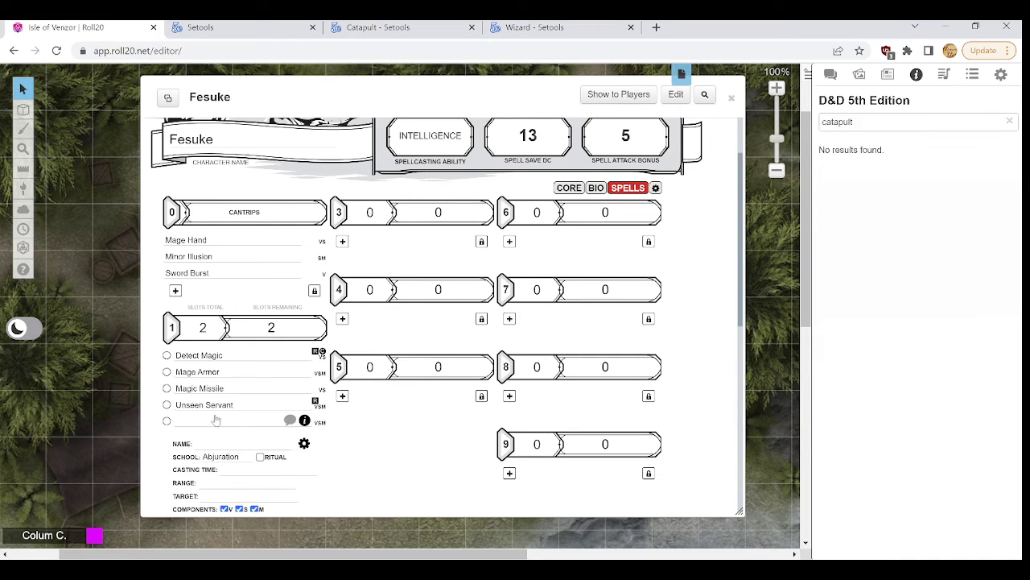
scroll(213, 405, down, 3)
scroll(241, 360, down, 1)
click(240, 364)
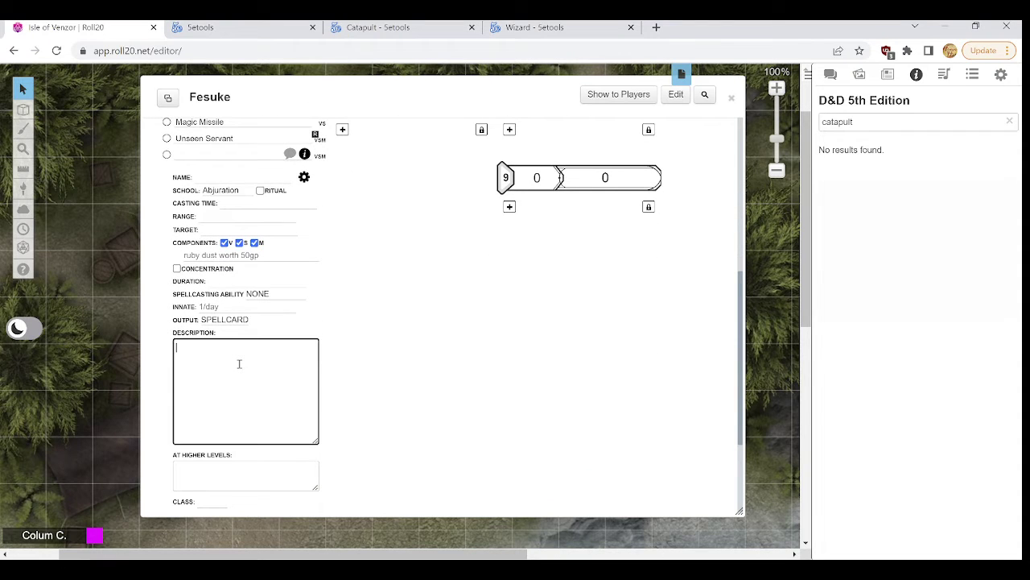
key(ctrl+v)
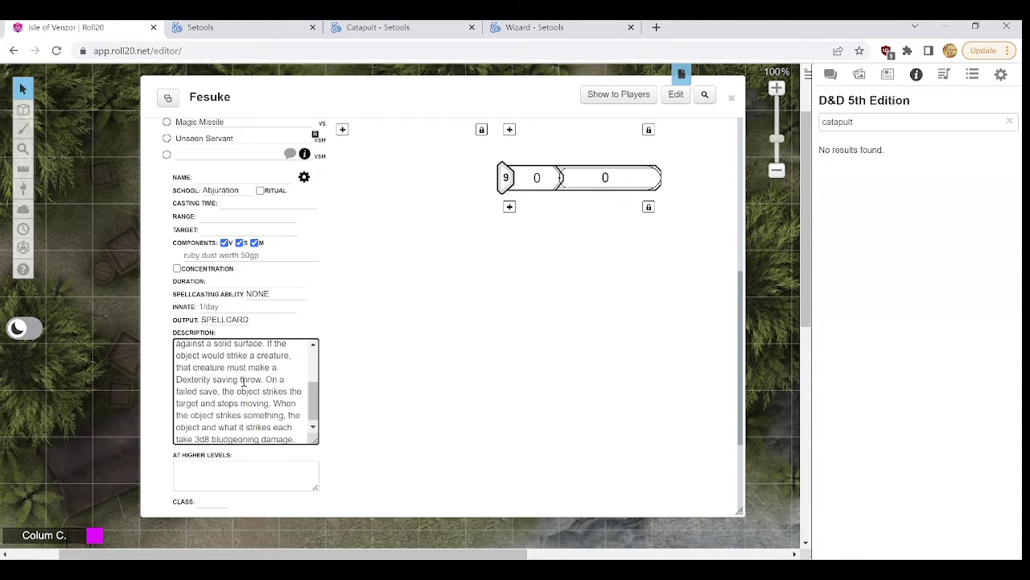
scroll(243, 387, up, 3)
click(237, 179)
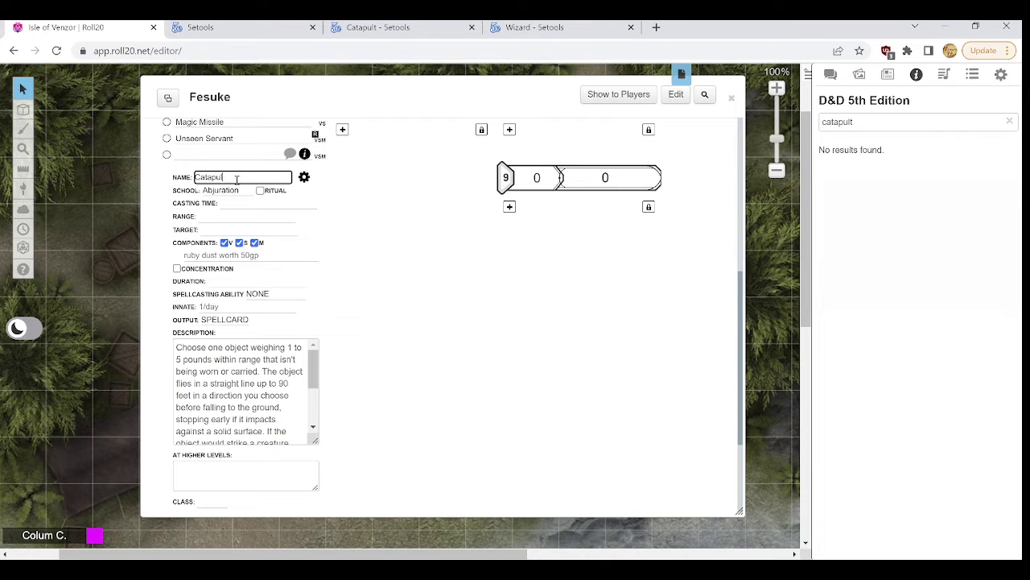
click(426, 240)
Switch to 5etools and copy Catapult's At Higher Levels text
click(525, 28)
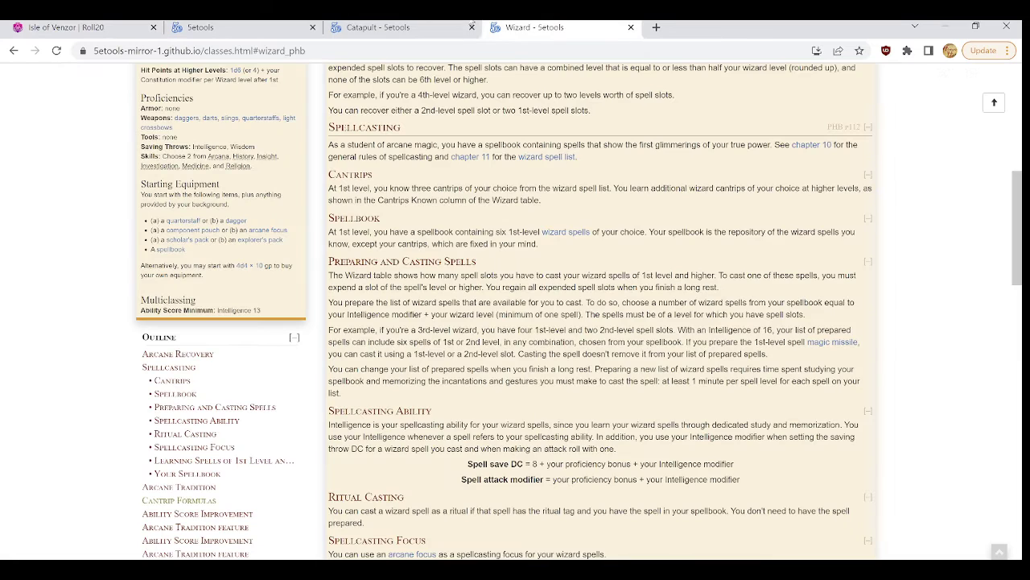
click(435, 28)
drag(651, 366, 650, 330)
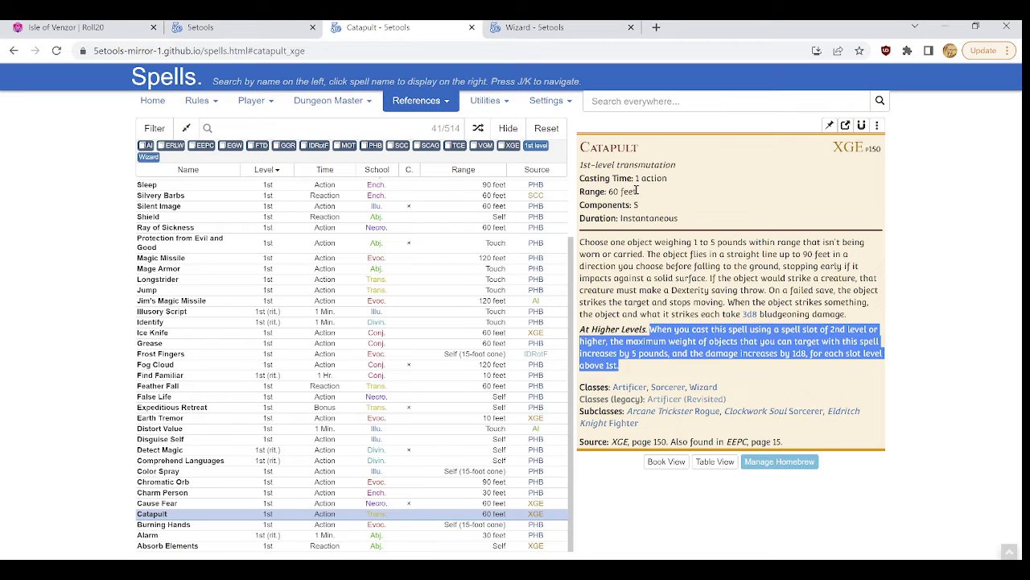
Back in Roll20, set Catapult's school to Transmutation, casting time to 1 action and range to 60 ft
click(116, 29)
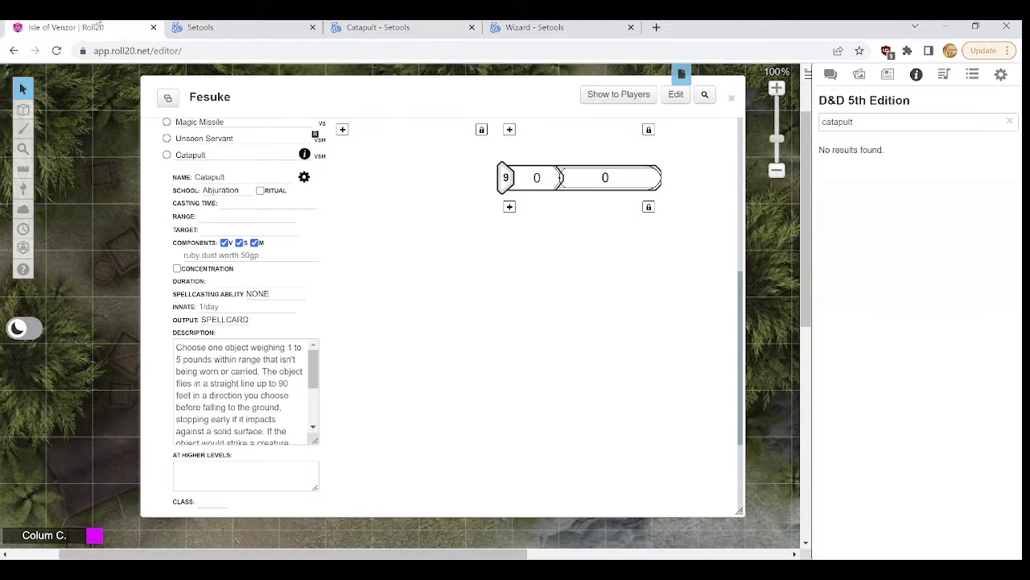
double_click(233, 190)
text(Transmutation)
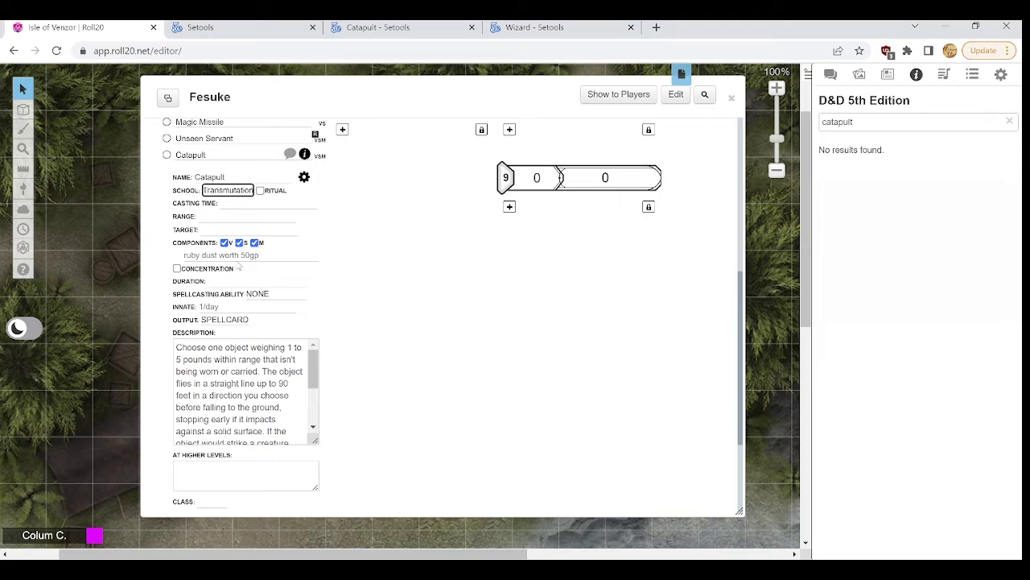
click(256, 203)
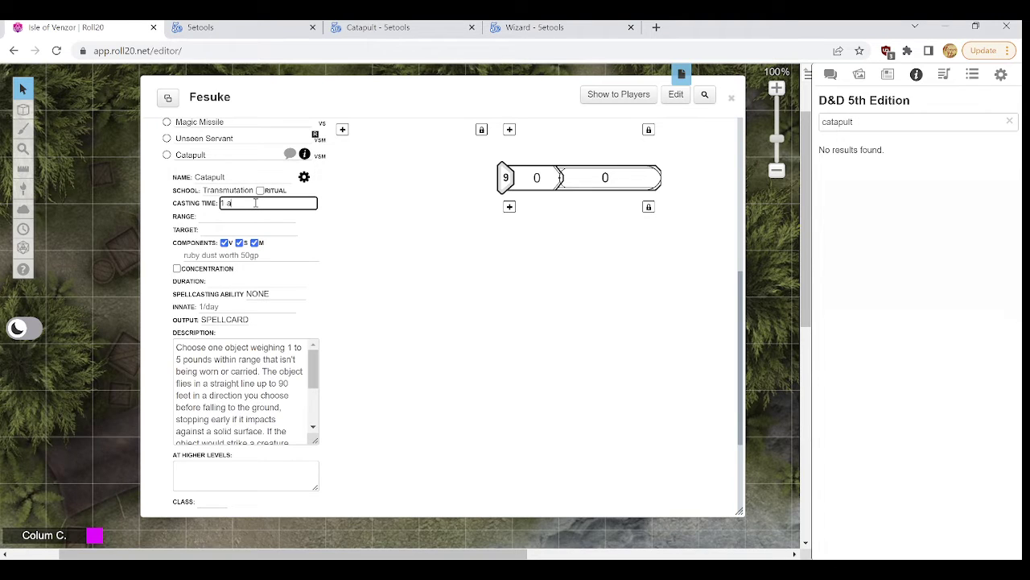
key(Tab)
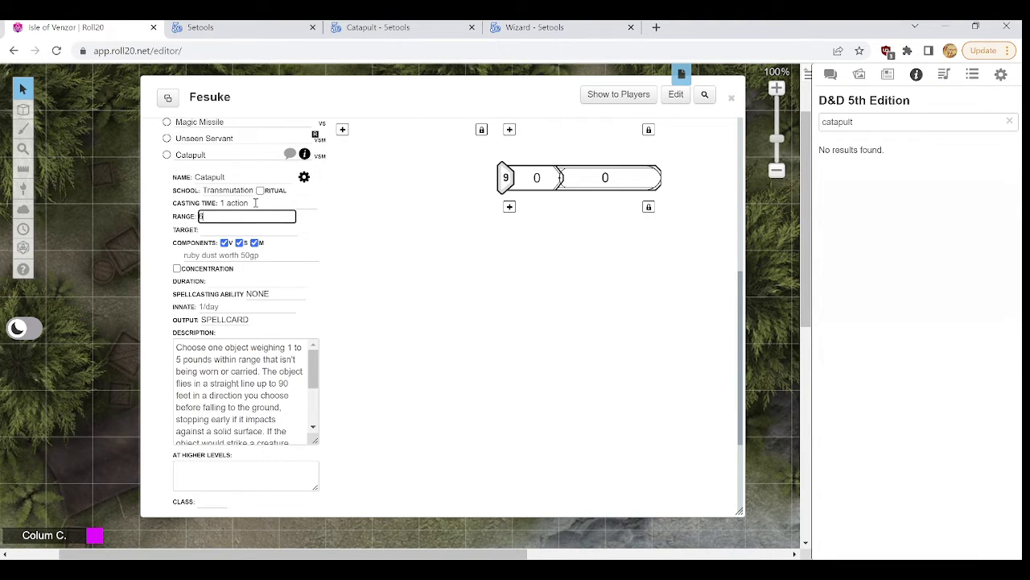
text(60 ft.)
Paste the copied text into Catapult's At Higher Levels field
click(283, 470)
key(ctrl+v)
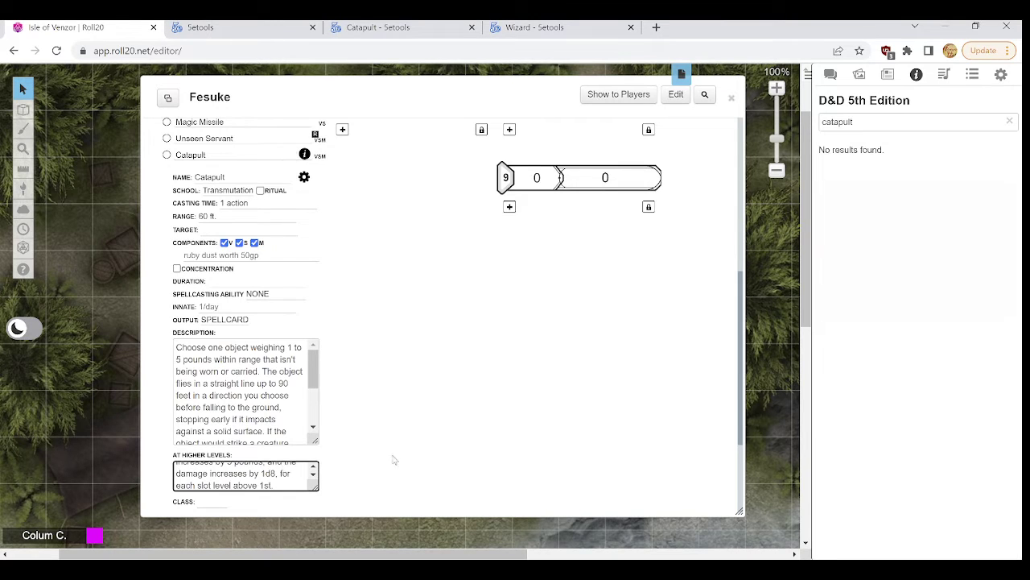
click(396, 442)
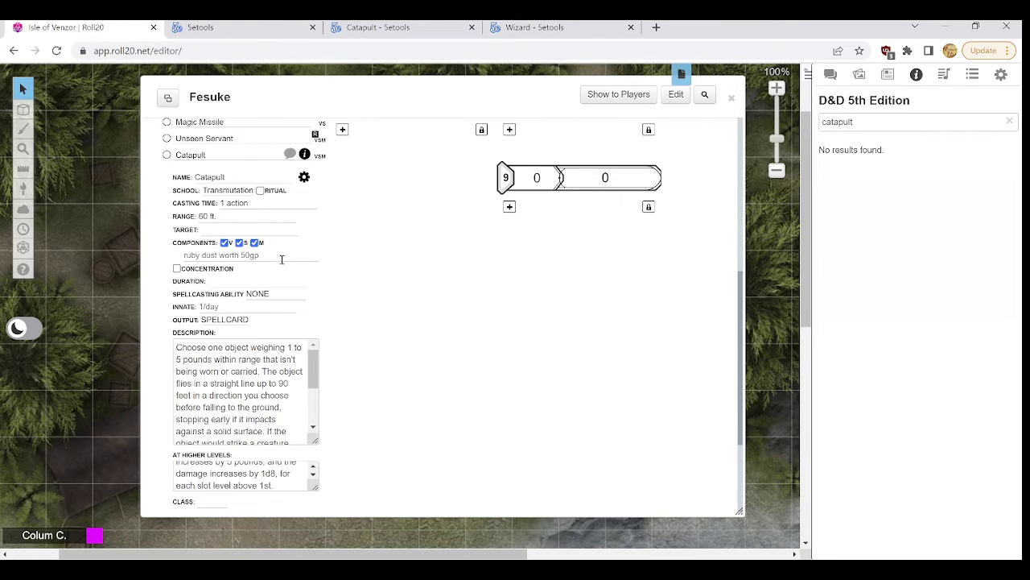
Check Catapult's components and duration in 5etools, then in Roll20 keep only the S component, without concentration, and set the duration to Instantaneous
click(411, 29)
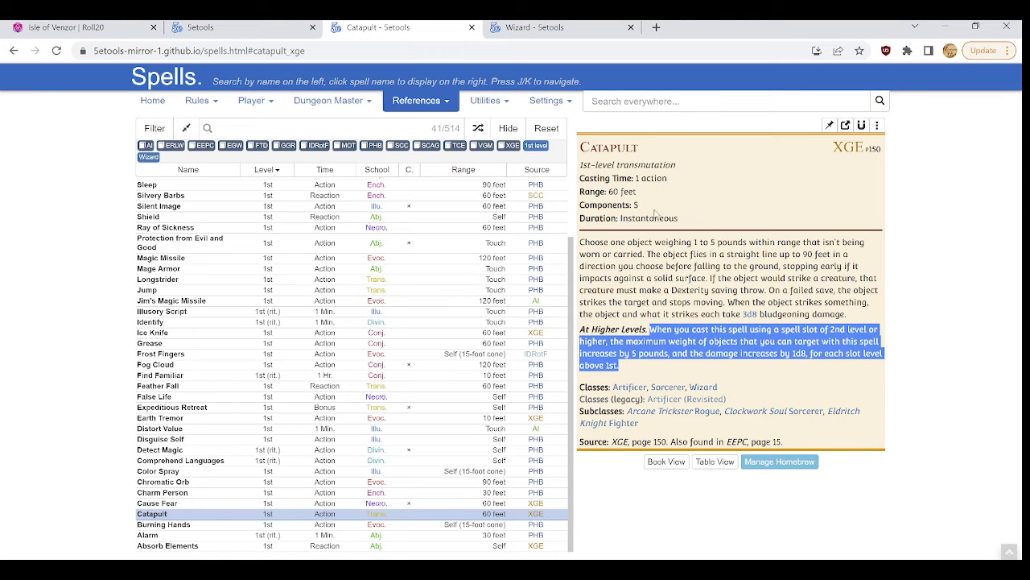
click(64, 27)
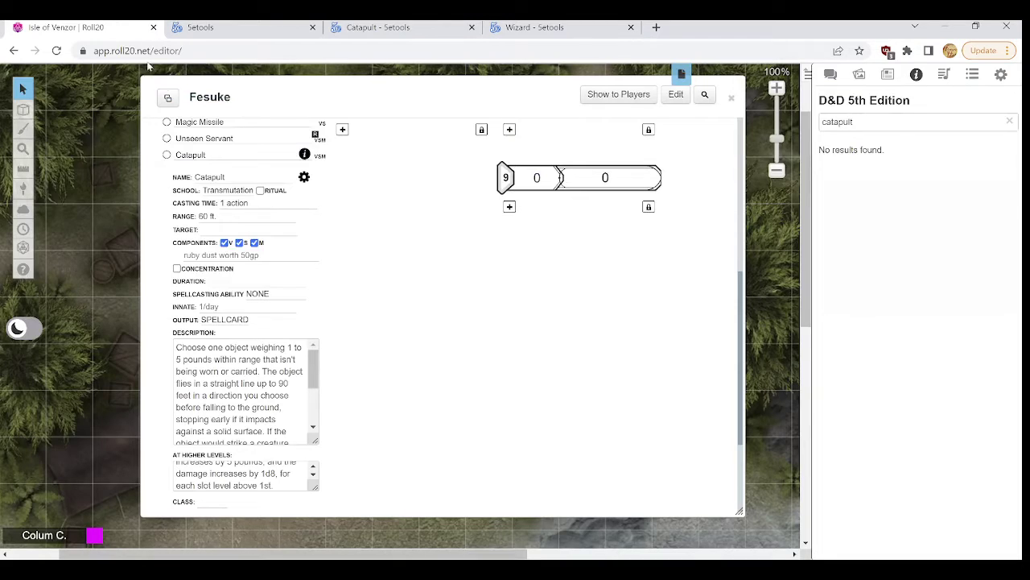
click(226, 242)
click(255, 243)
click(241, 281)
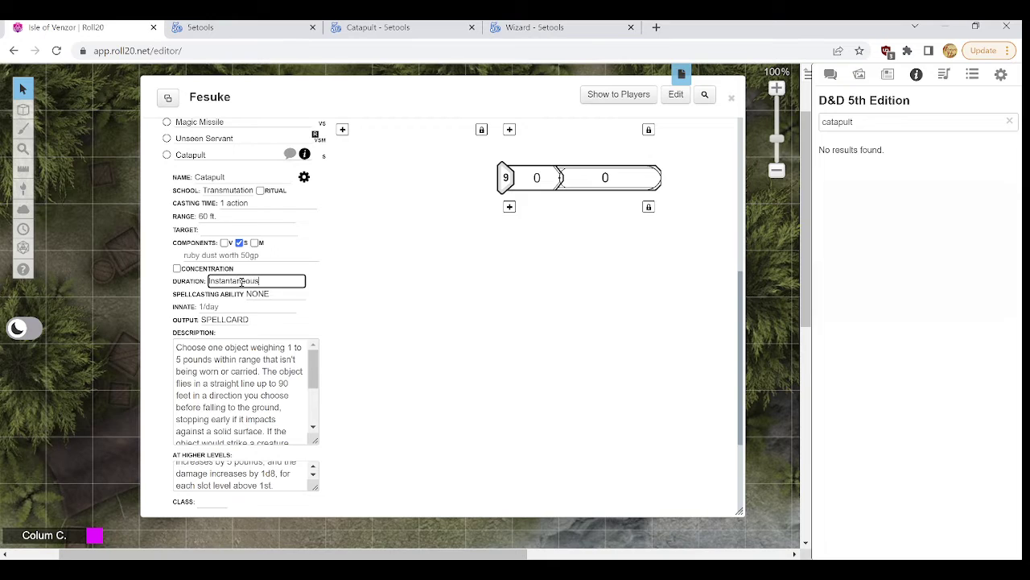
click(428, 358)
click(177, 271)
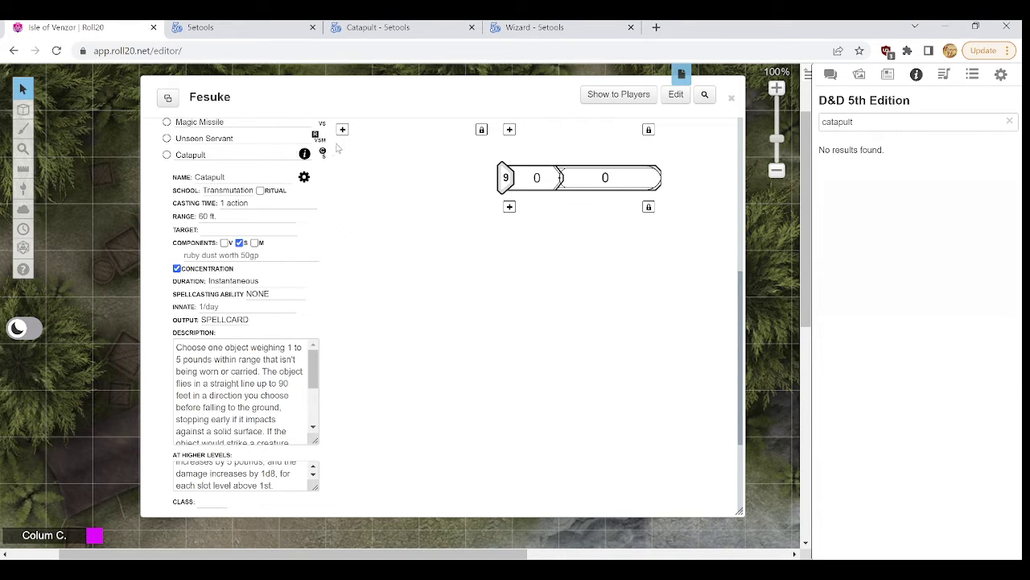
click(177, 268)
Set Catapult's spellcasting ability to SPELL and its output to ATTACK
click(271, 295)
click(272, 319)
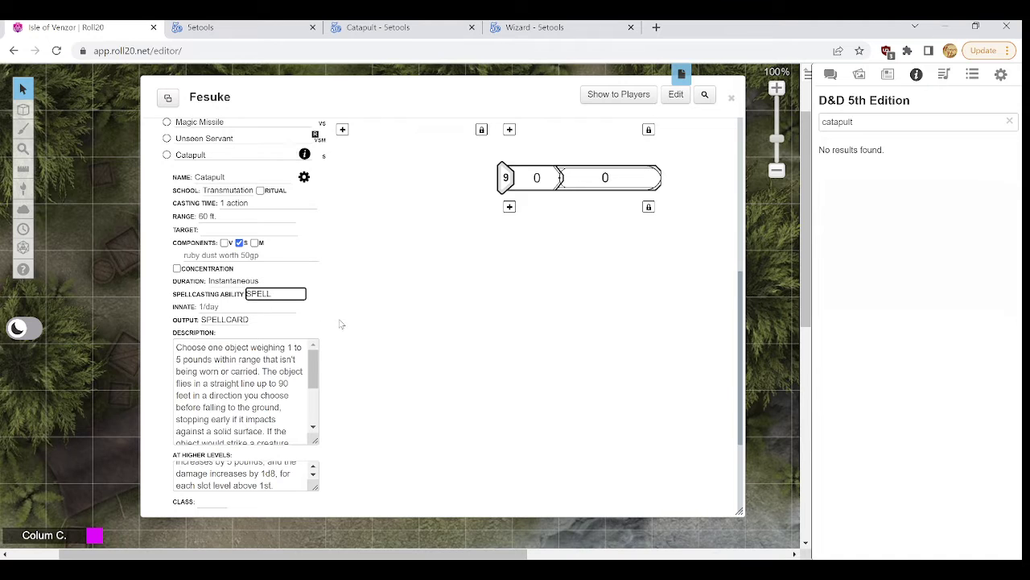
scroll(339, 322, down, 1)
click(232, 254)
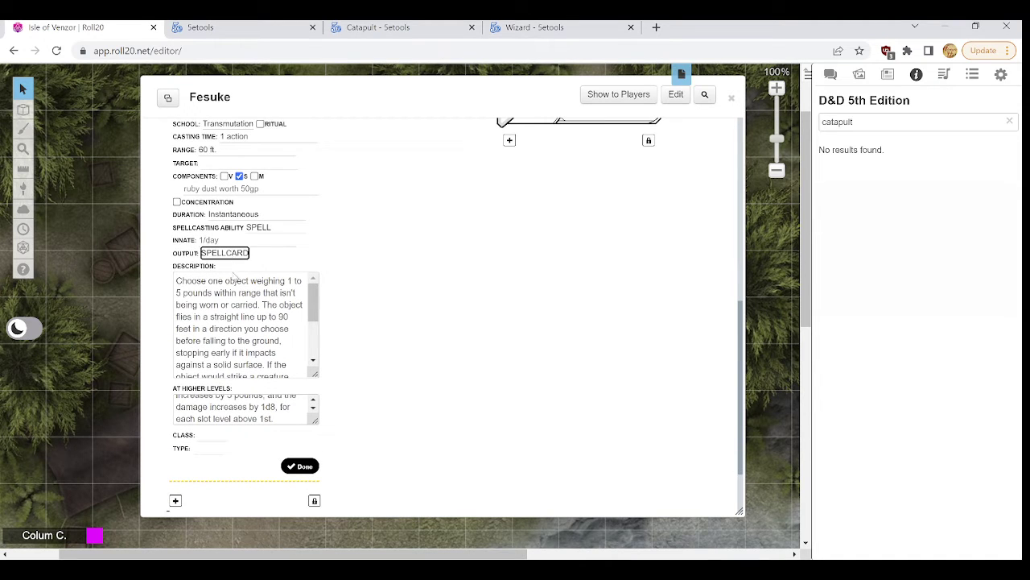
click(233, 276)
scroll(352, 290, down, 2)
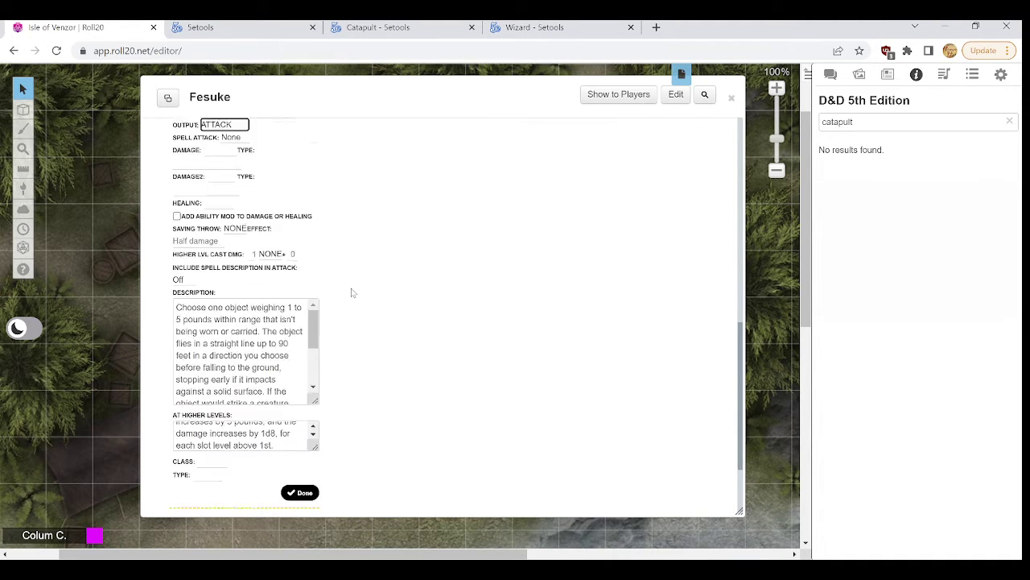
Keep Catapult's spell attack at None and set its damage to 3d8 of type bludgeoning
scroll(349, 289, up, 1)
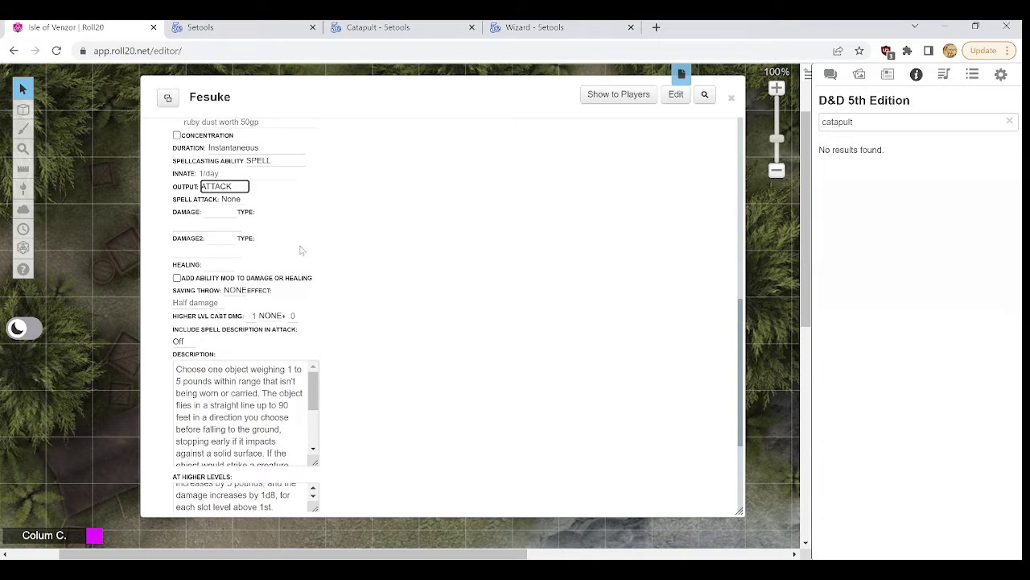
click(243, 204)
scroll(242, 410, down, 3)
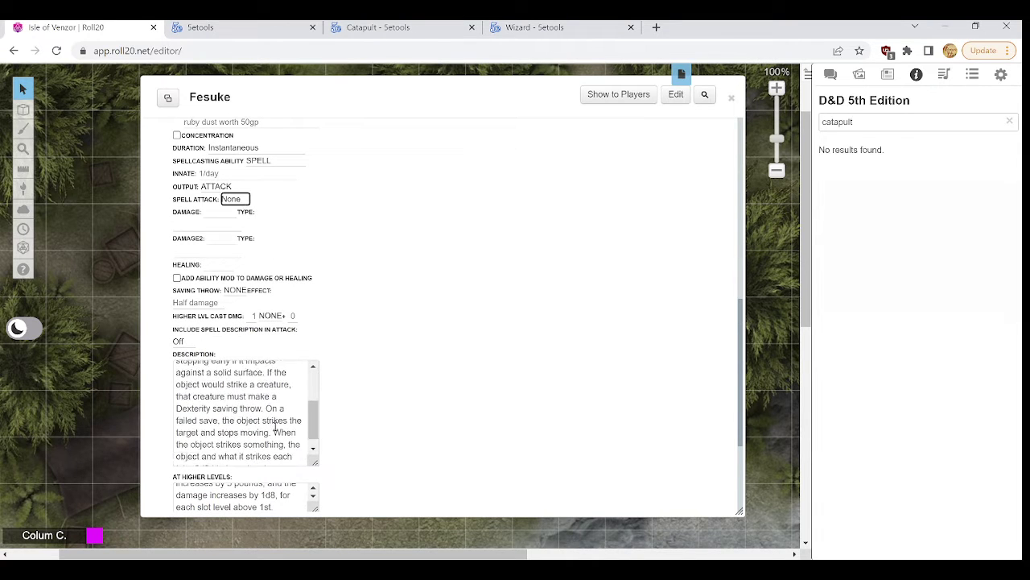
click(288, 246)
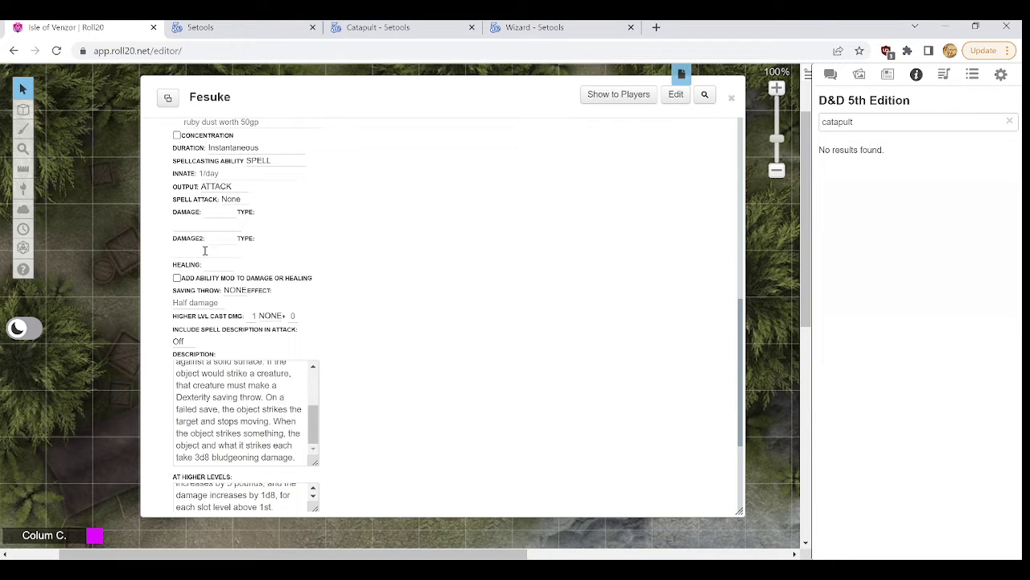
click(217, 212)
key(Tab)
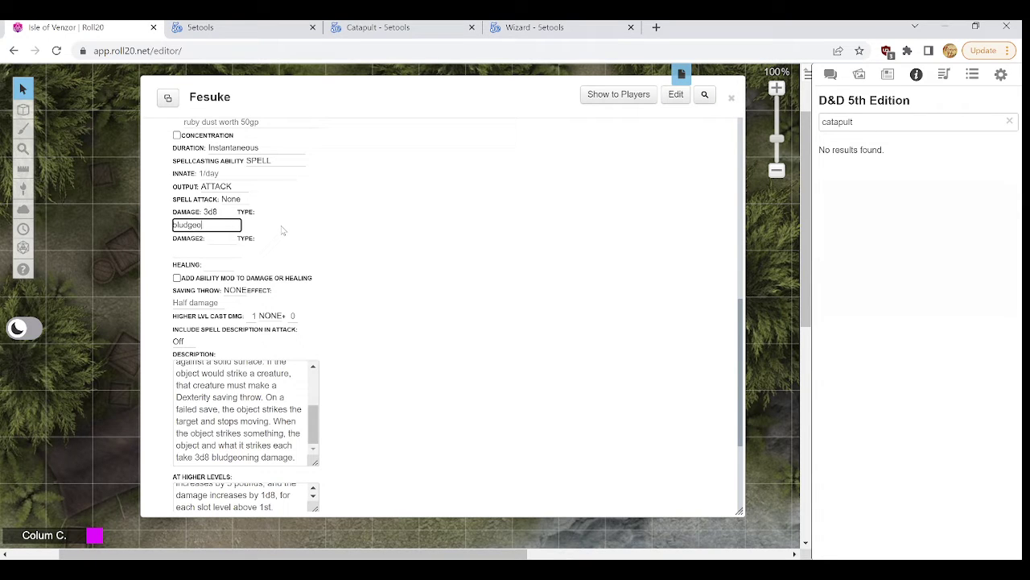
Set Catapult's higher-level cast damage to 1d8 and check it against the At Higher Levels text
scroll(307, 257, down, 2)
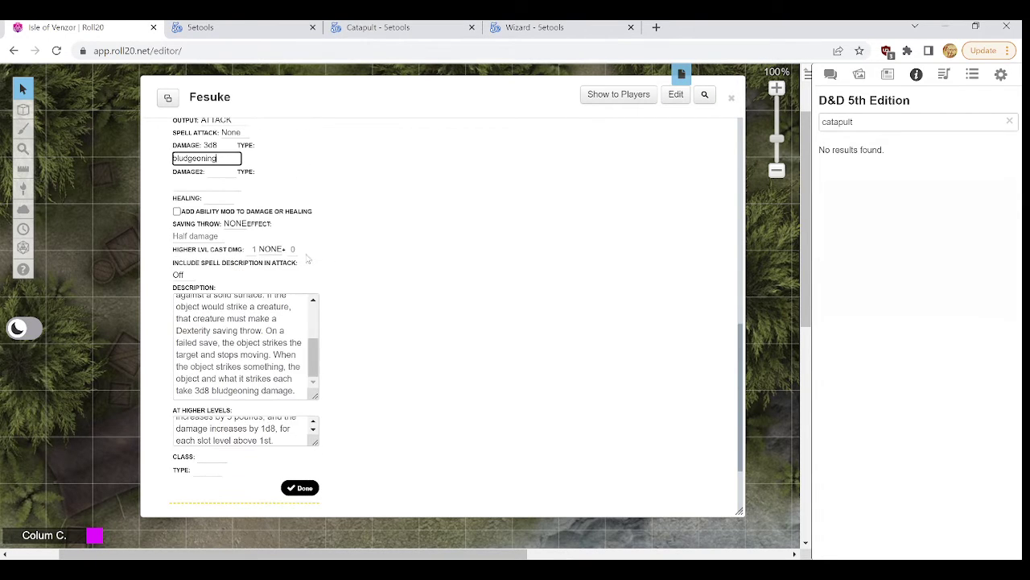
click(268, 252)
click(269, 290)
click(253, 250)
text(1)
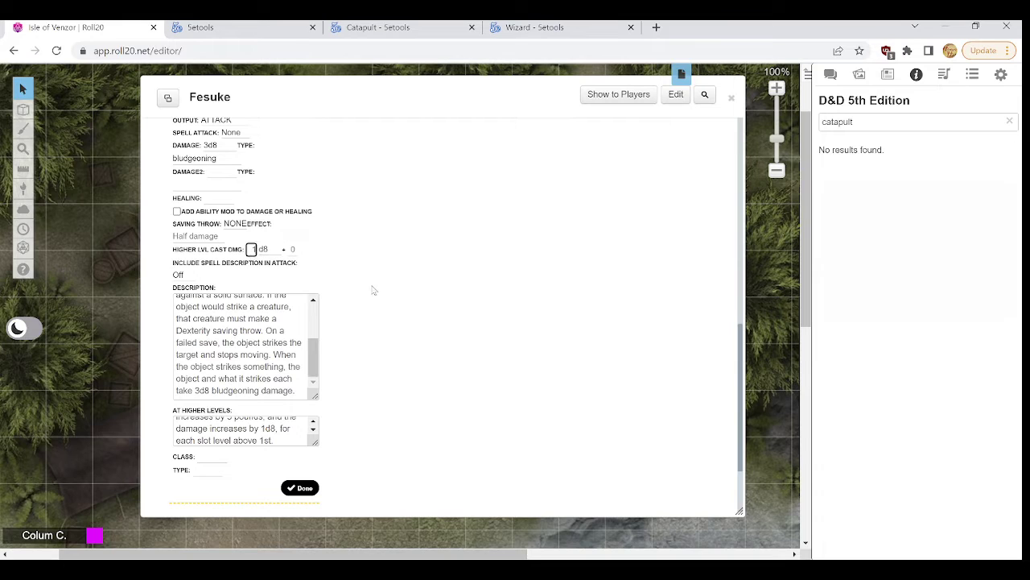
click(363, 292)
scroll(273, 429, up, 2)
scroll(273, 429, down, 3)
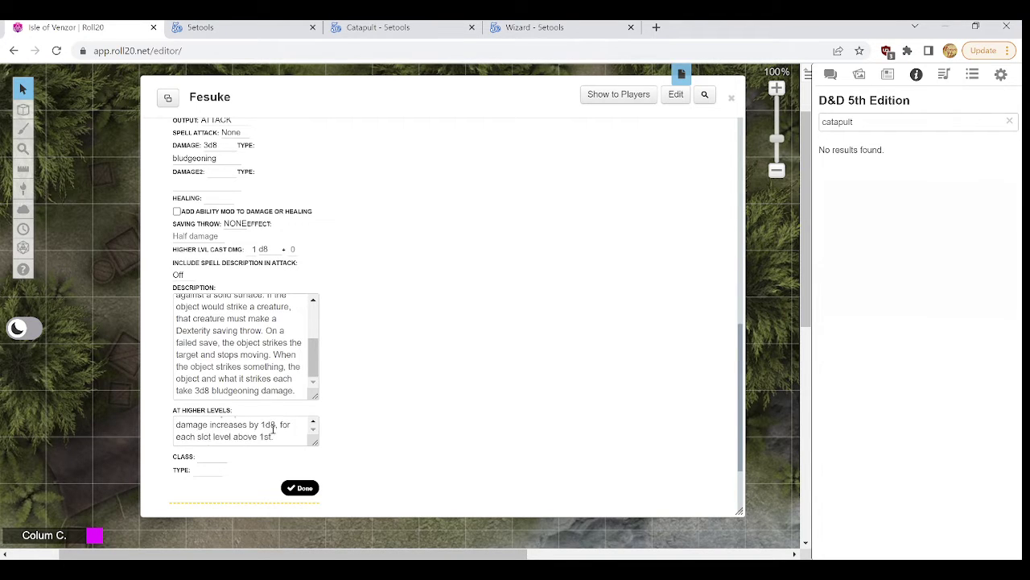
Set Catapult's saving throw to DEX and its effect to No Damage
scroll(355, 369, up, 1)
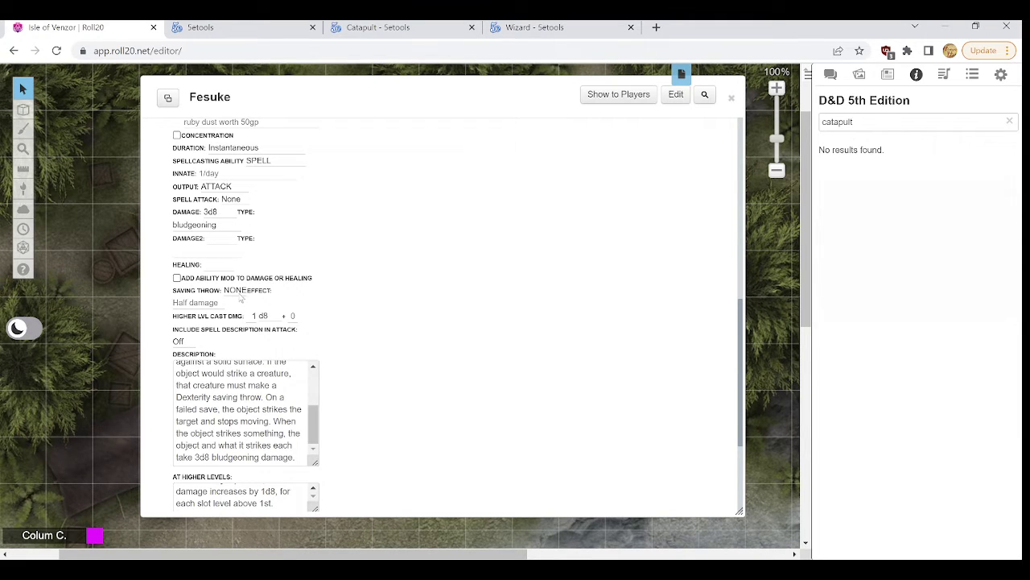
click(237, 292)
click(243, 325)
click(418, 292)
scroll(268, 414, down, 1)
scroll(387, 403, up, 1)
click(208, 303)
text(h)
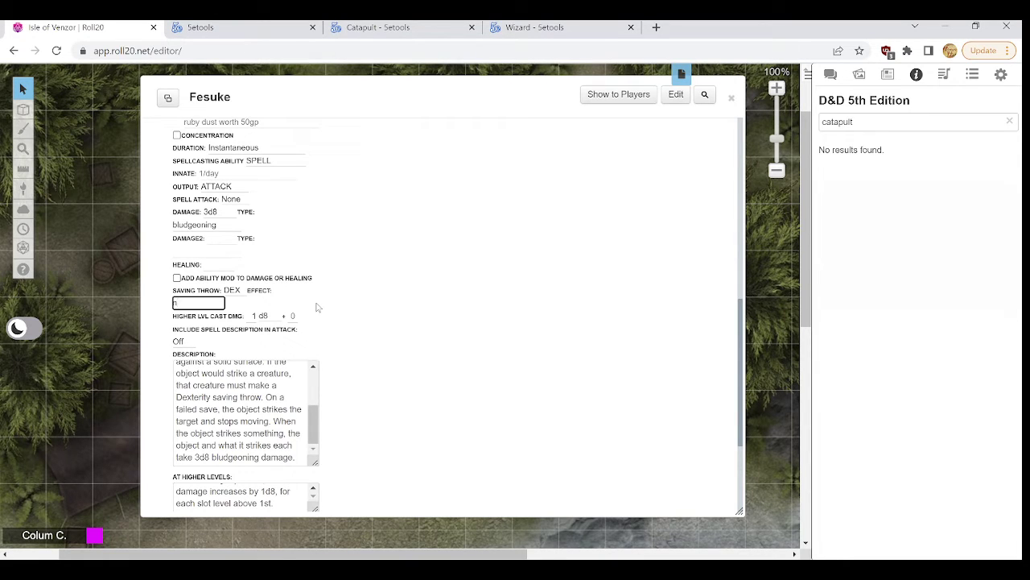
key(BackSpace)
text(No Damage)
click(353, 295)
Finish editing Catapult, review its spell description, and collapse the entry
scroll(366, 367, up, 1)
scroll(366, 367, up, 3)
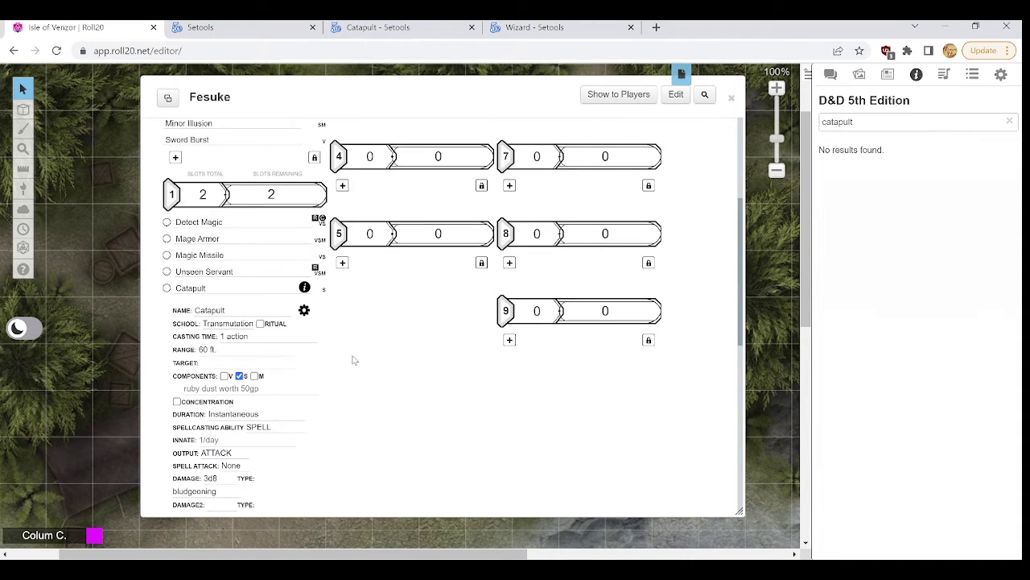
click(305, 311)
scroll(341, 344, down, 5)
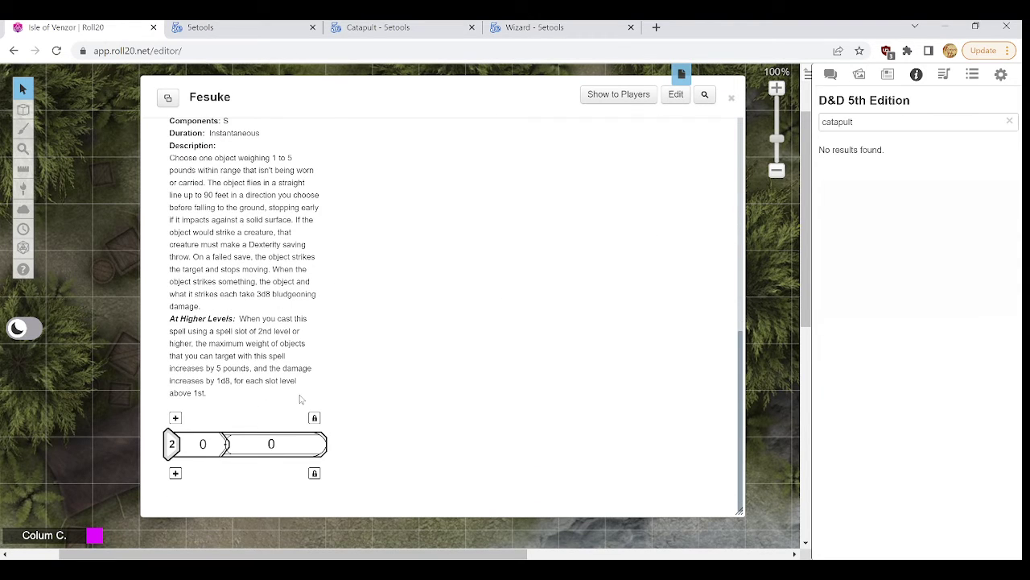
scroll(300, 399, up, 3)
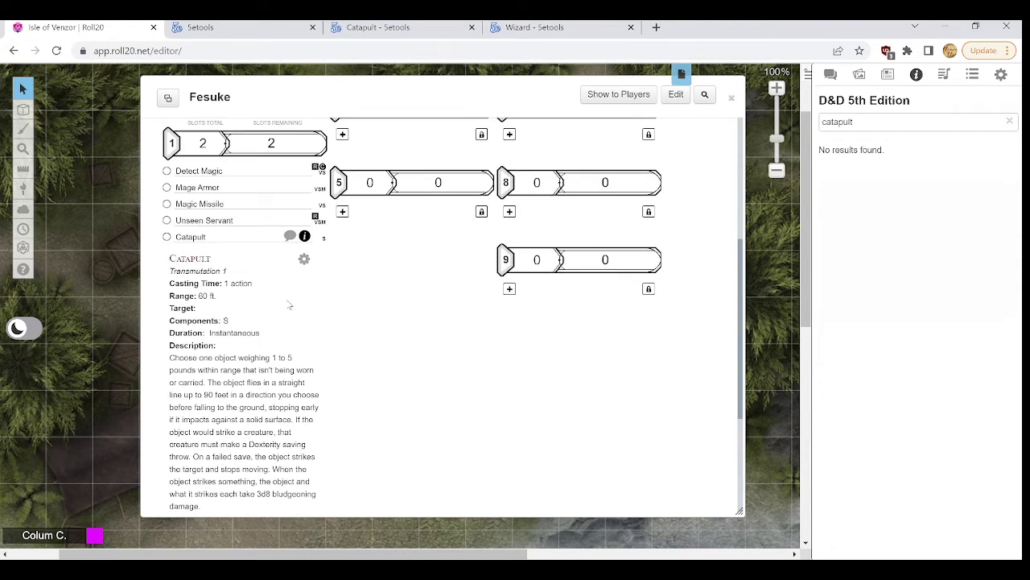
click(305, 237)
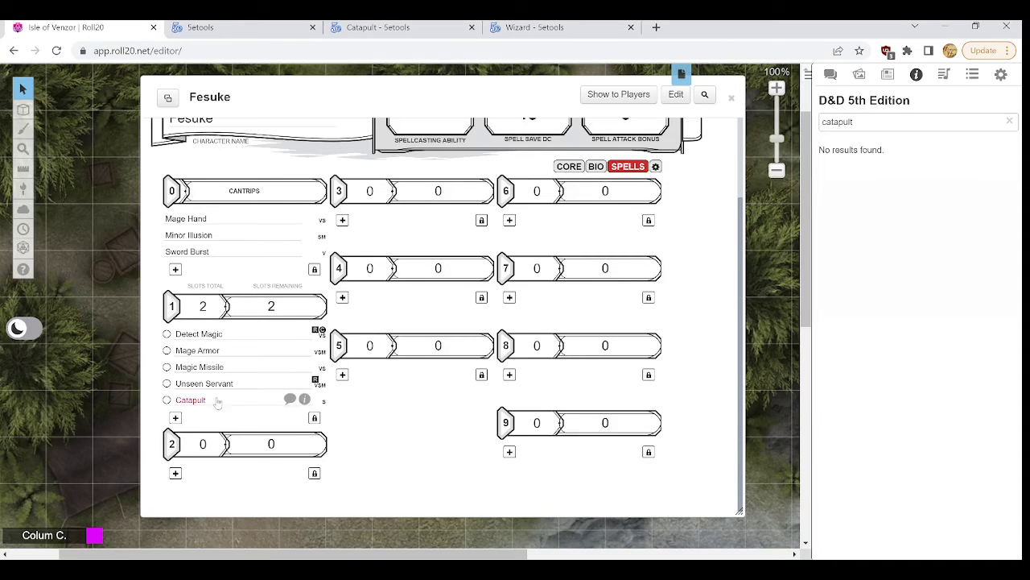
Switch to 5etools and open Tasha's Caustic Brew from the list of 1st-level wizard spells
click(377, 27)
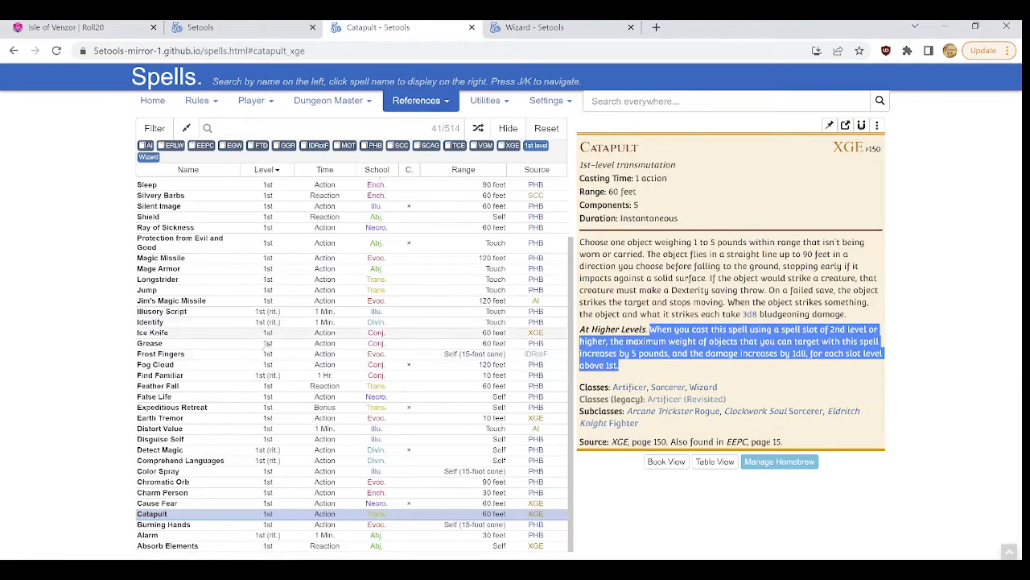
click(70, 437)
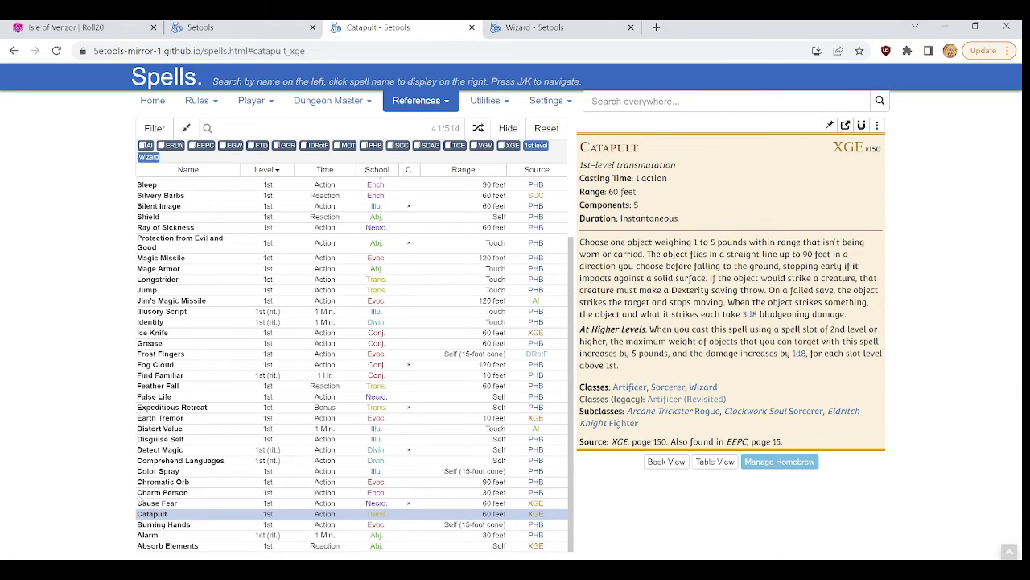
scroll(238, 435, up, 1)
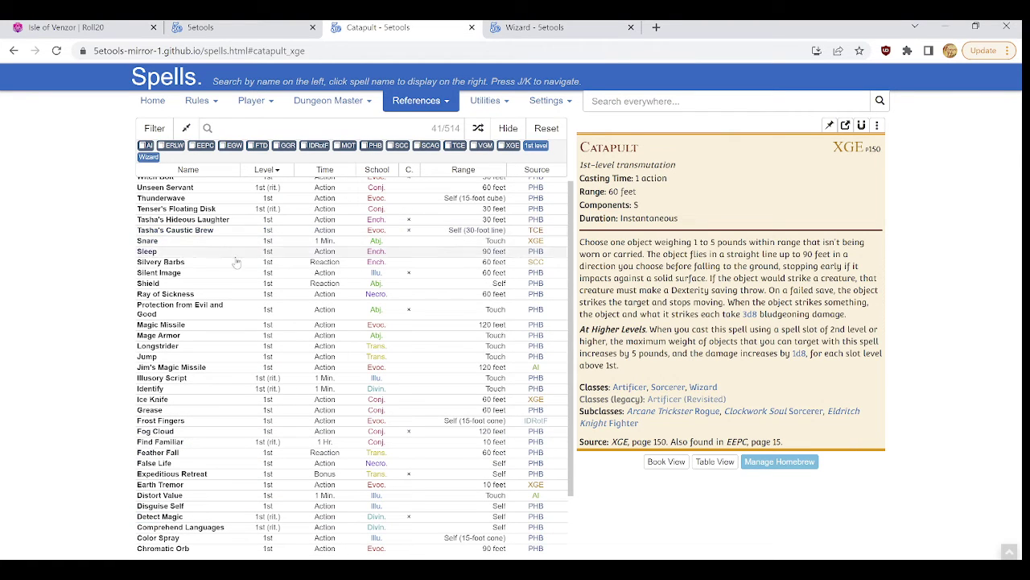
scroll(238, 266, up, 1)
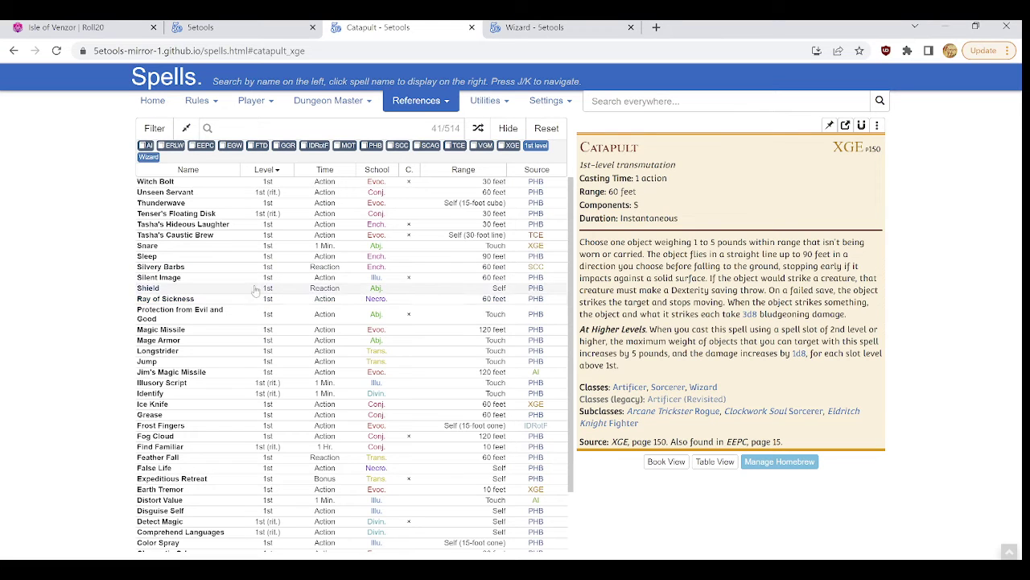
click(247, 236)
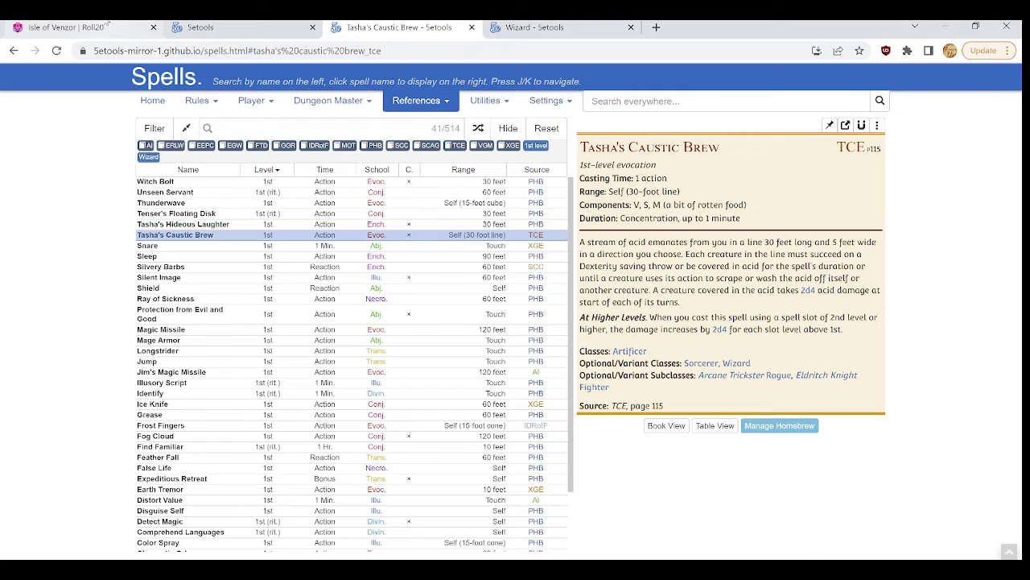
Switch to Roll20 and search the D&D 5th Edition compendium for "caustic brew"
click(65, 27)
drag(876, 123, 822, 122)
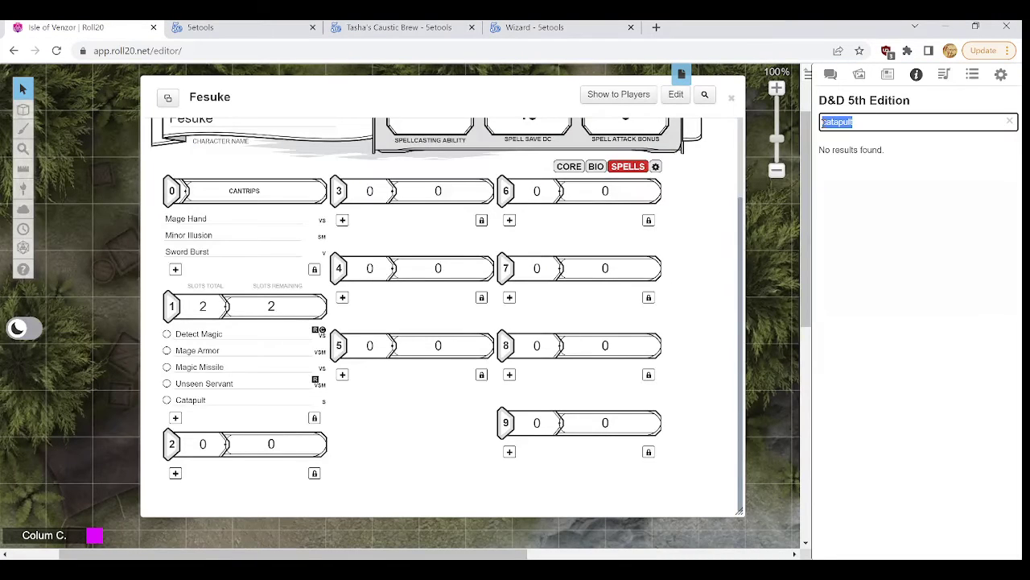
text(Ta)
key(BackSpace)
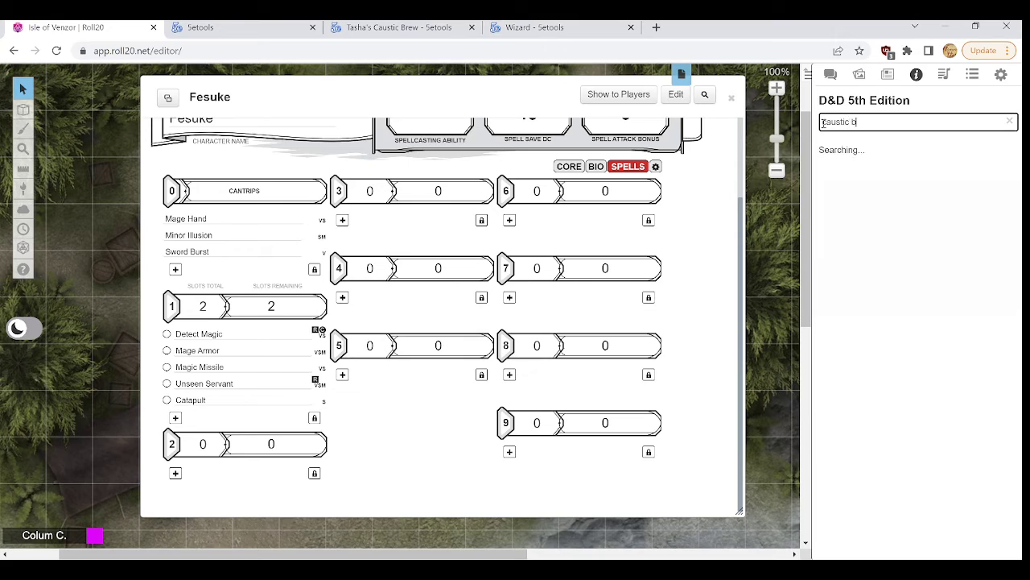
text(c brew)
Copy the main description of Tasha's Caustic Brew from 5etools and return to Roll20
click(431, 25)
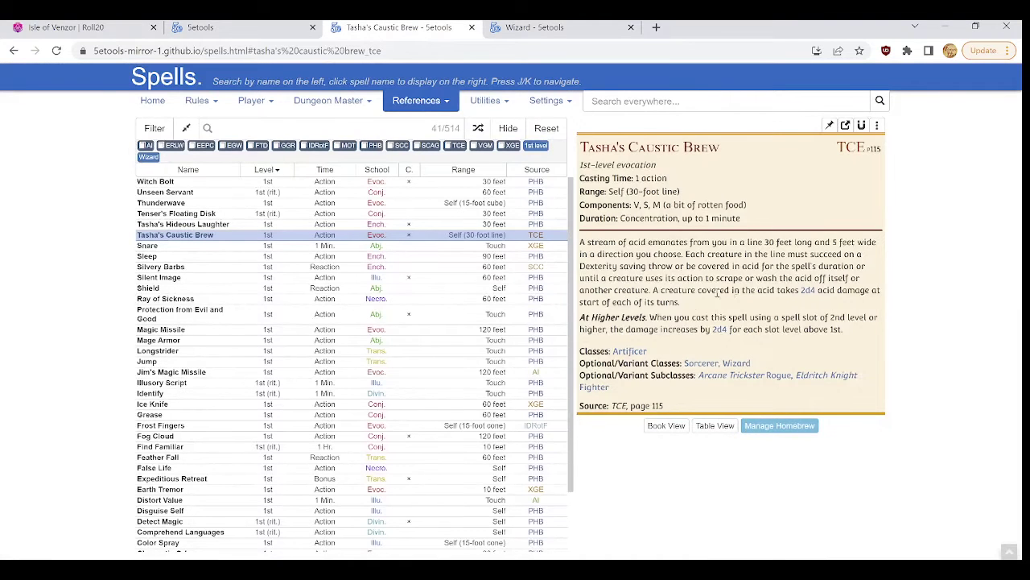
drag(693, 303, 583, 242)
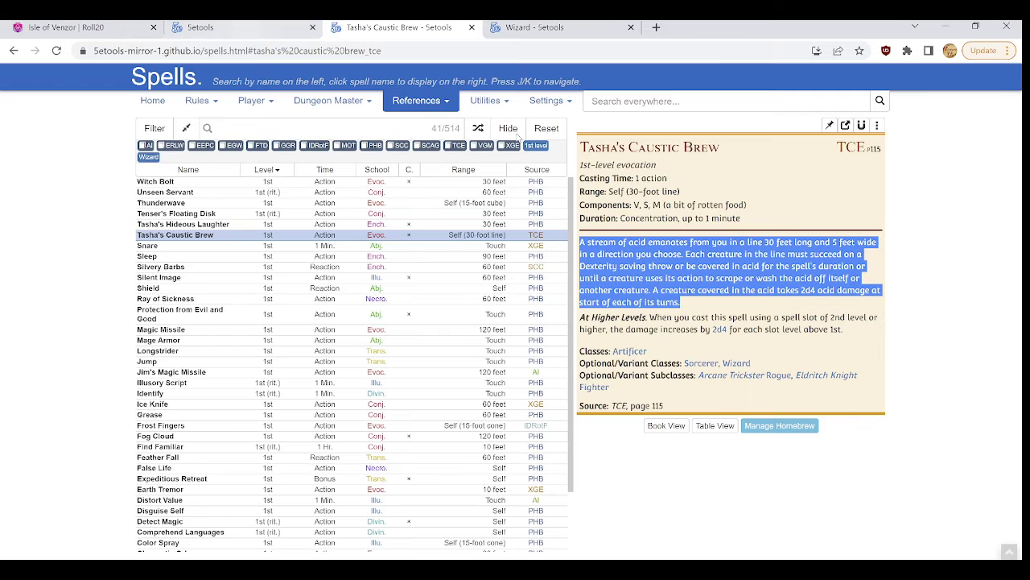
click(64, 27)
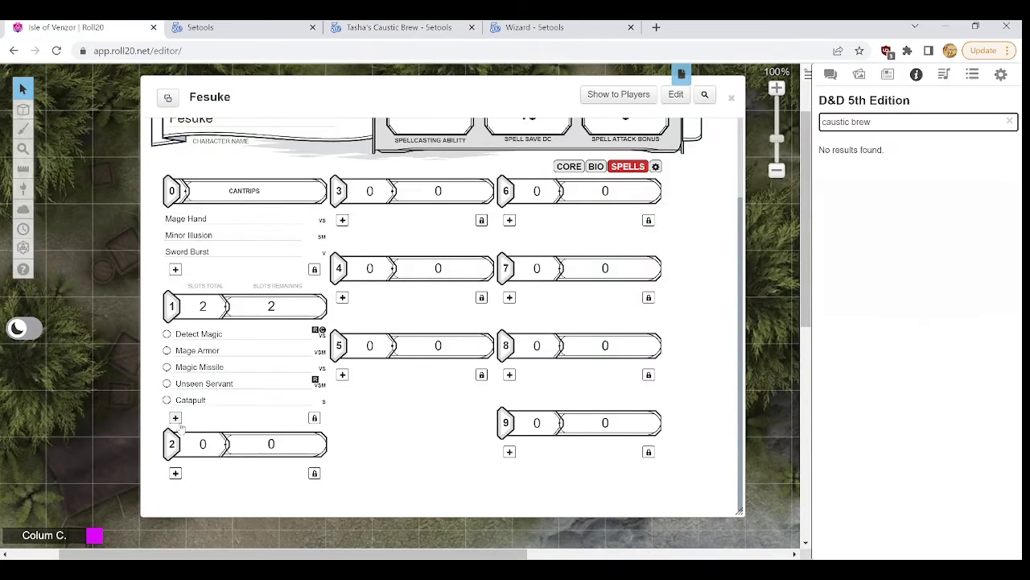
Add a 1st-level spell named Tasha's Caustic Brew with school Evocation and casting time 1 action
click(176, 417)
scroll(227, 373, down, 1)
click(225, 371)
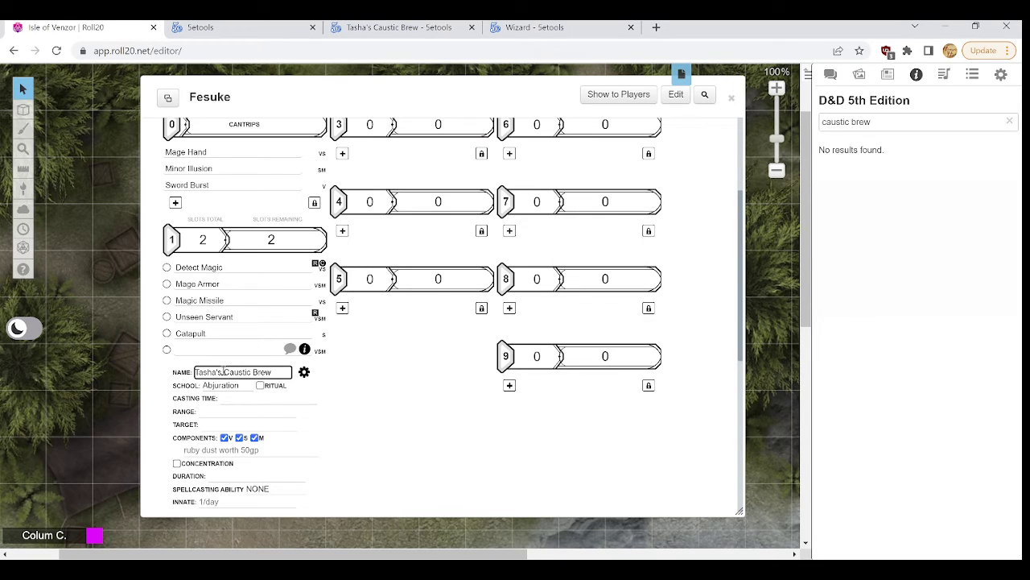
click(227, 385)
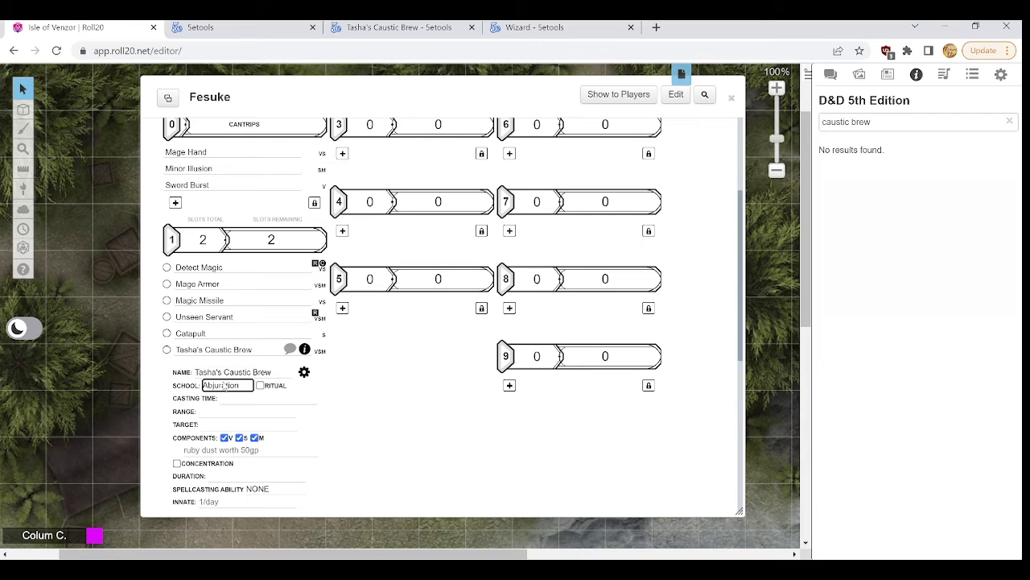
click(238, 438)
click(253, 396)
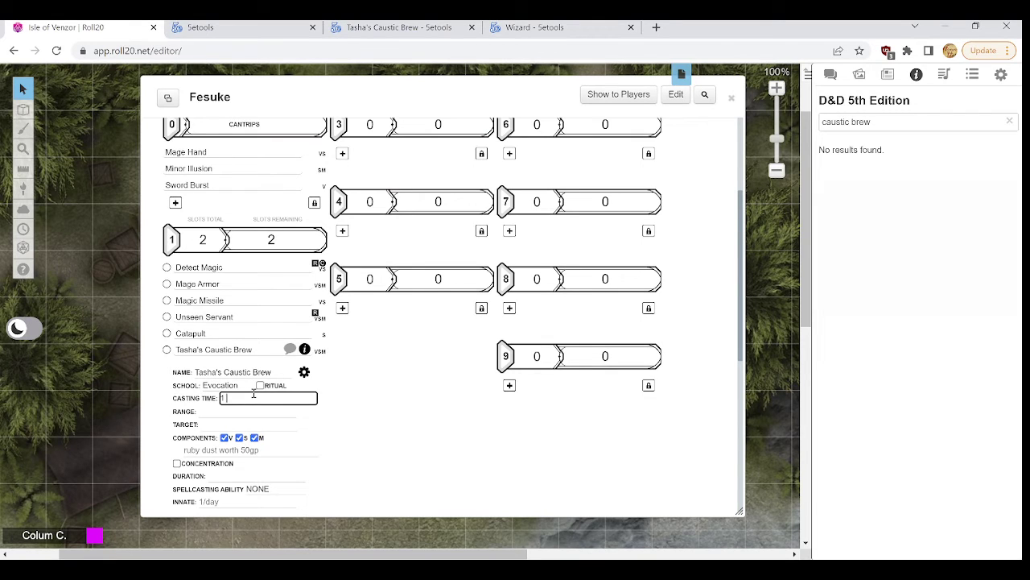
Paste the copied text into the Description field of Tasha's Caustic Brew
scroll(253, 393, down, 3)
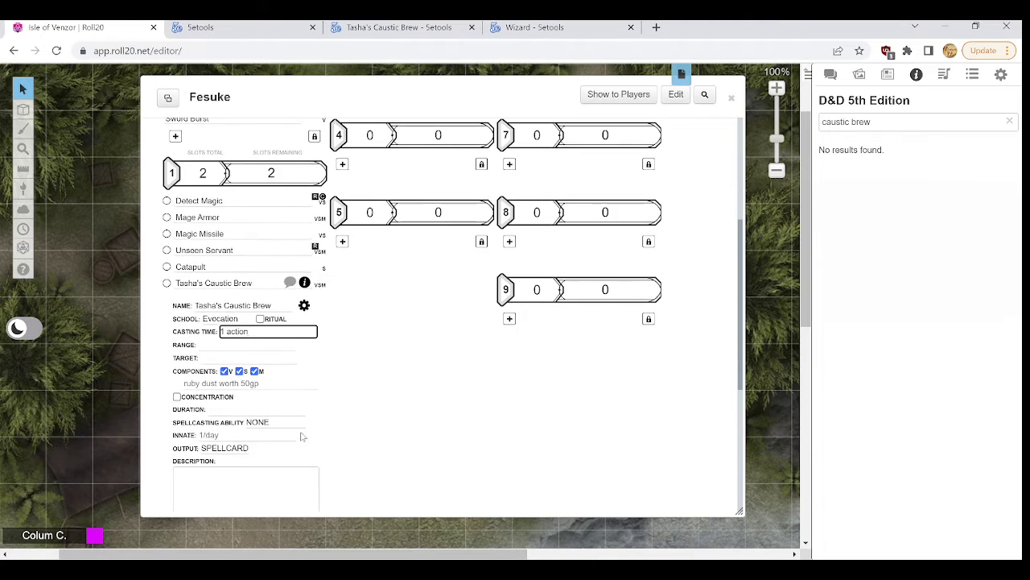
click(255, 304)
key(ctrl+v)
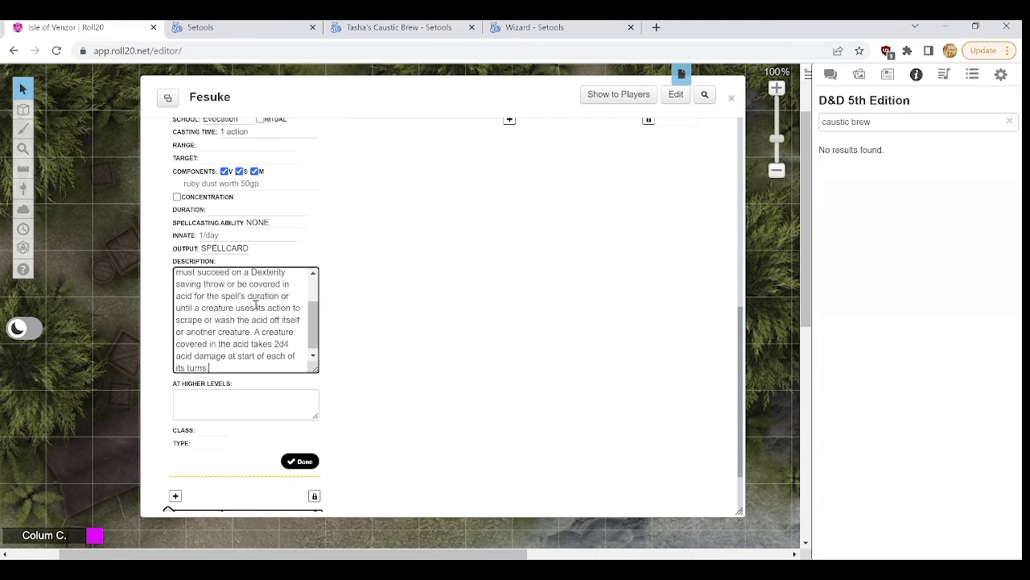
click(410, 296)
Copy the At Higher Levels text of Tasha's Caustic Brew from 5etools and paste it into the matching Roll20 field
scroll(410, 300, up, 2)
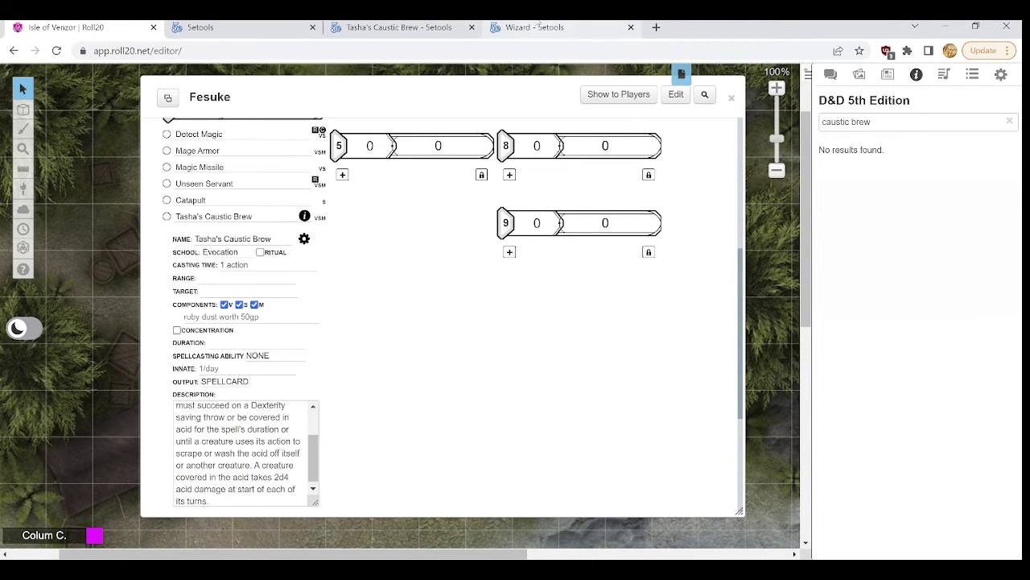
click(399, 26)
drag(845, 330, 650, 316)
key(ctrl+c)
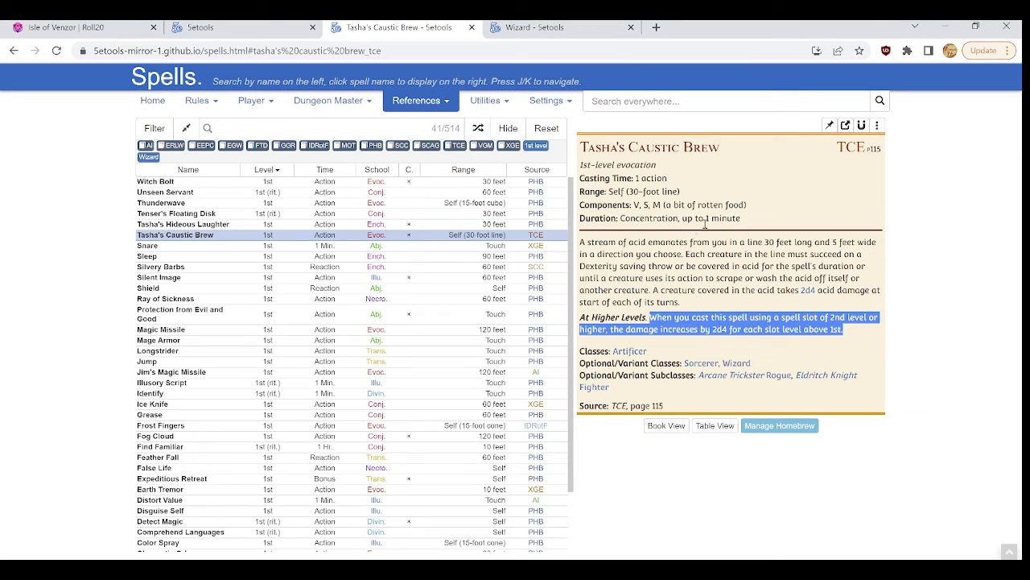
click(66, 26)
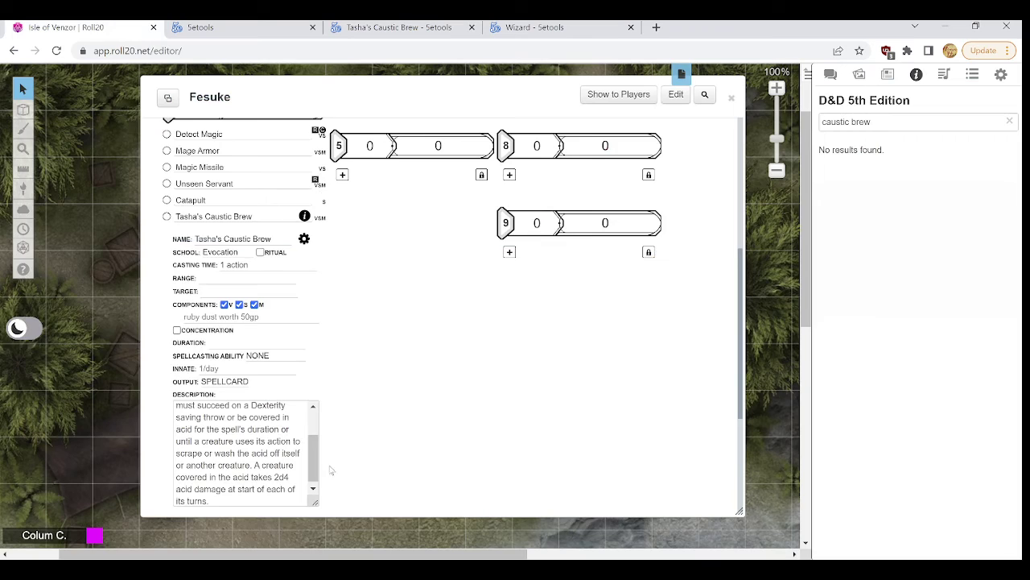
scroll(330, 471, down, 2)
click(226, 395)
key(ctrl+v)
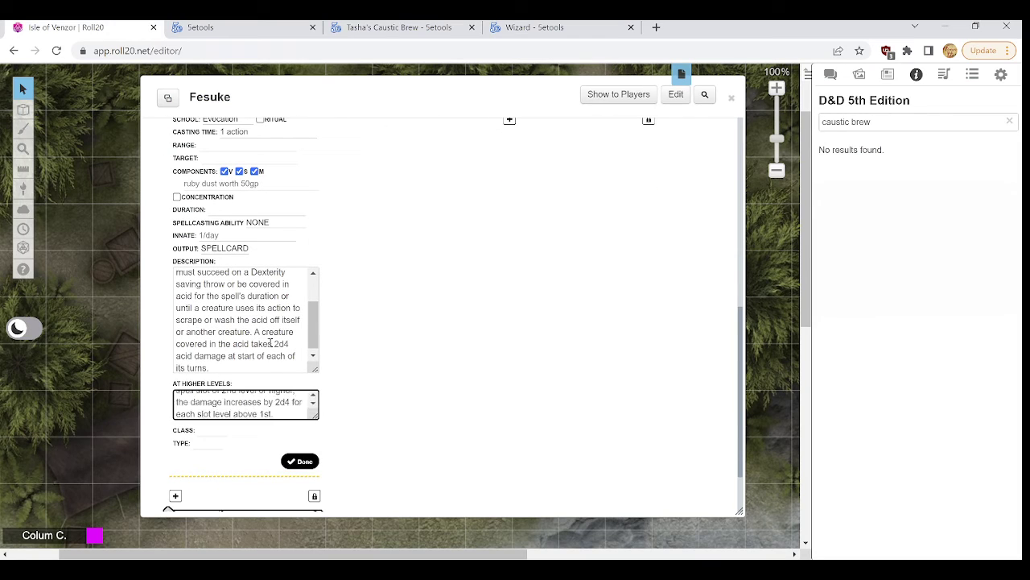
Mark Tasha's Caustic Brew as a concentration spell and set its duration to Up to 1 minute
click(176, 196)
click(239, 209)
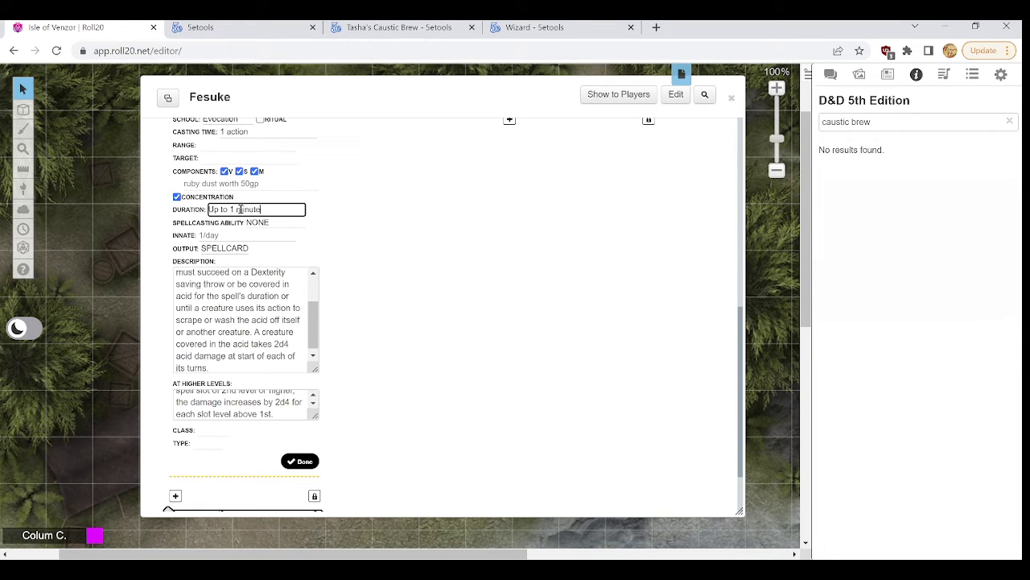
click(314, 230)
Copy the material component "a bit of rotten food" from 5etools and paste it into the Components field of Tasha's Caustic Brew in Roll20
scroll(216, 223, up, 1)
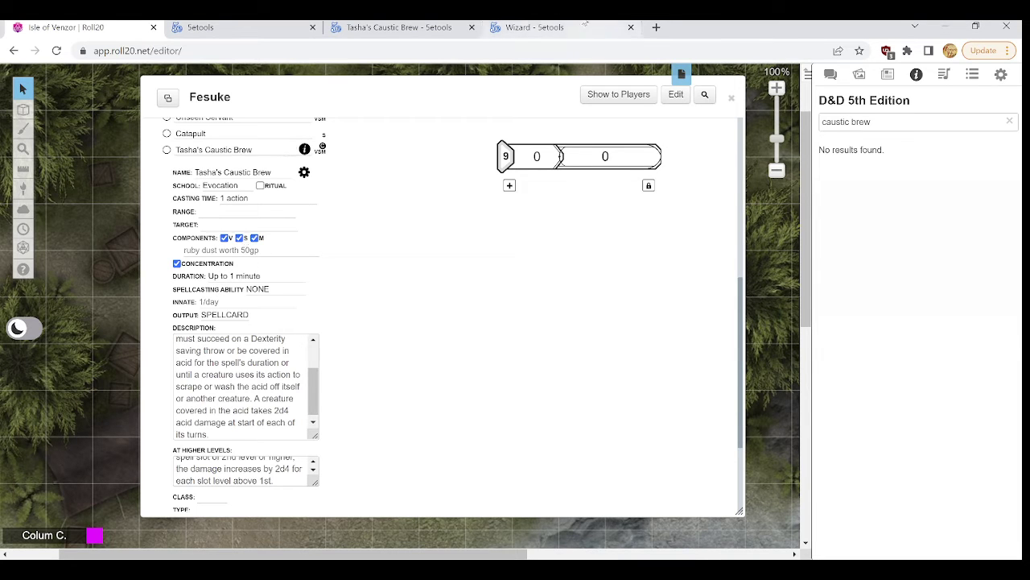
click(399, 26)
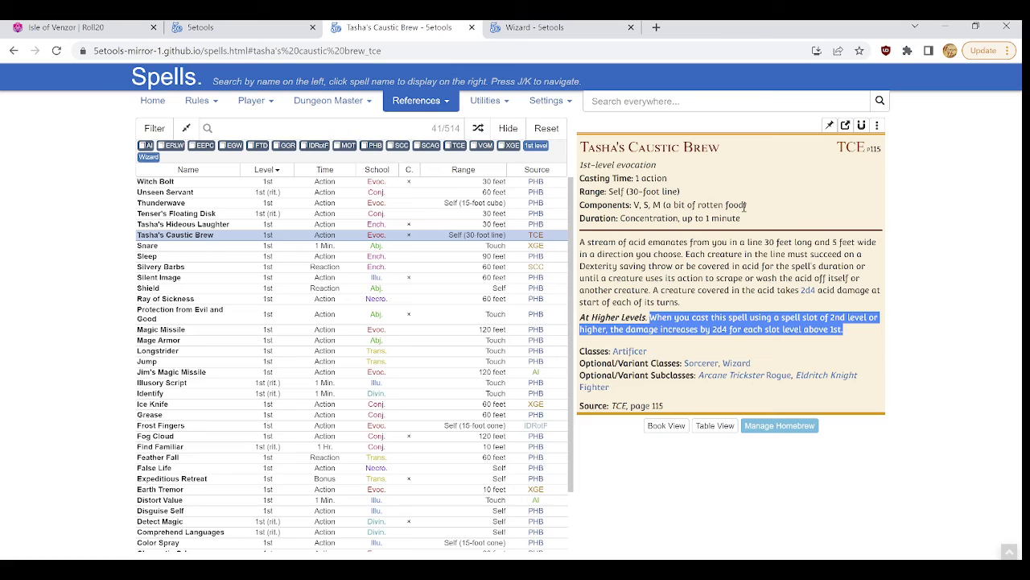
drag(745, 206, 664, 211)
key(ctrl+c)
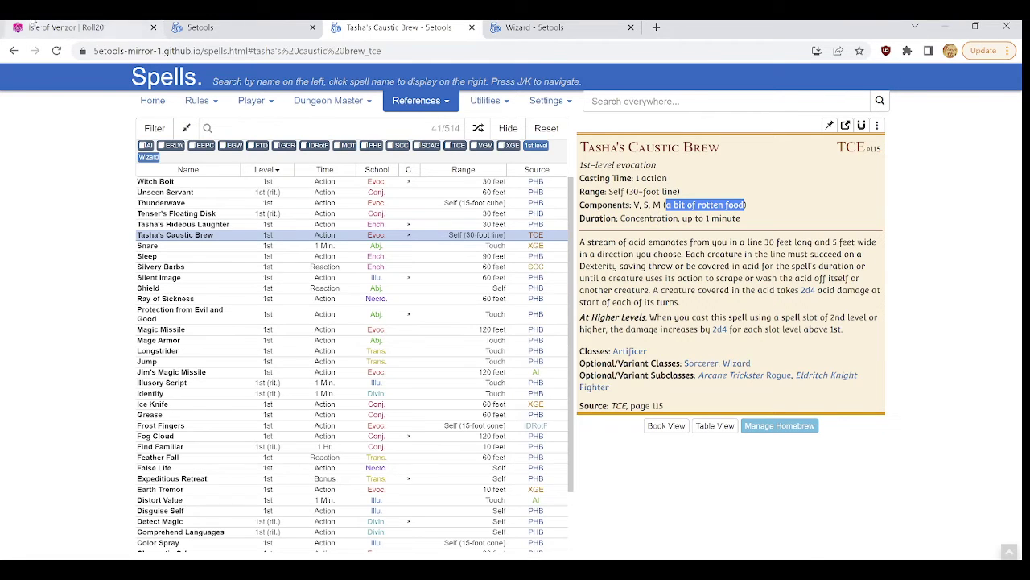
click(66, 26)
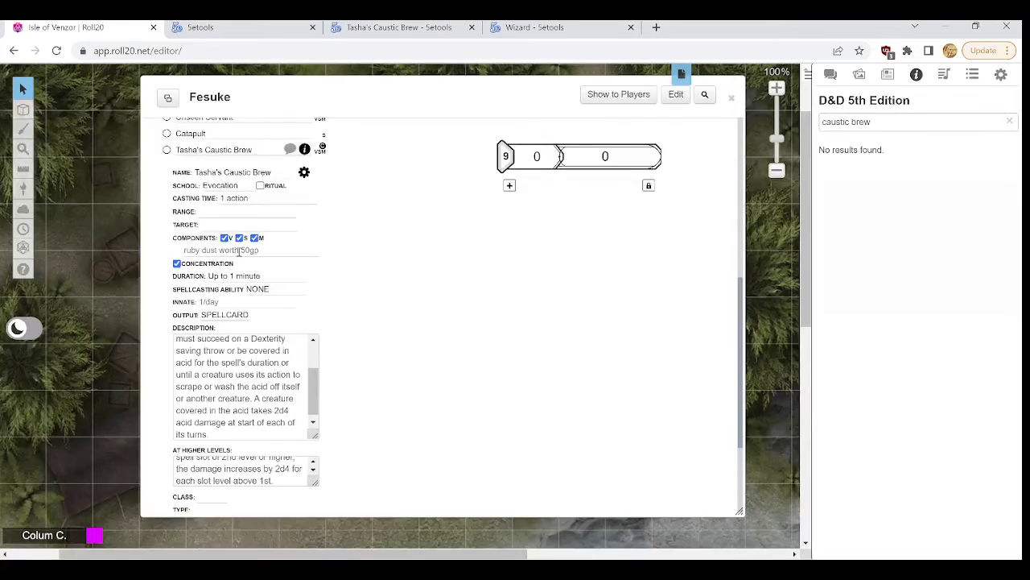
click(240, 251)
key(ctrl+a)
key(ctrl+v)
click(340, 270)
Check the spell's range in 5etools and set the Roll20 Range field to Self (30 ft. line)
click(403, 27)
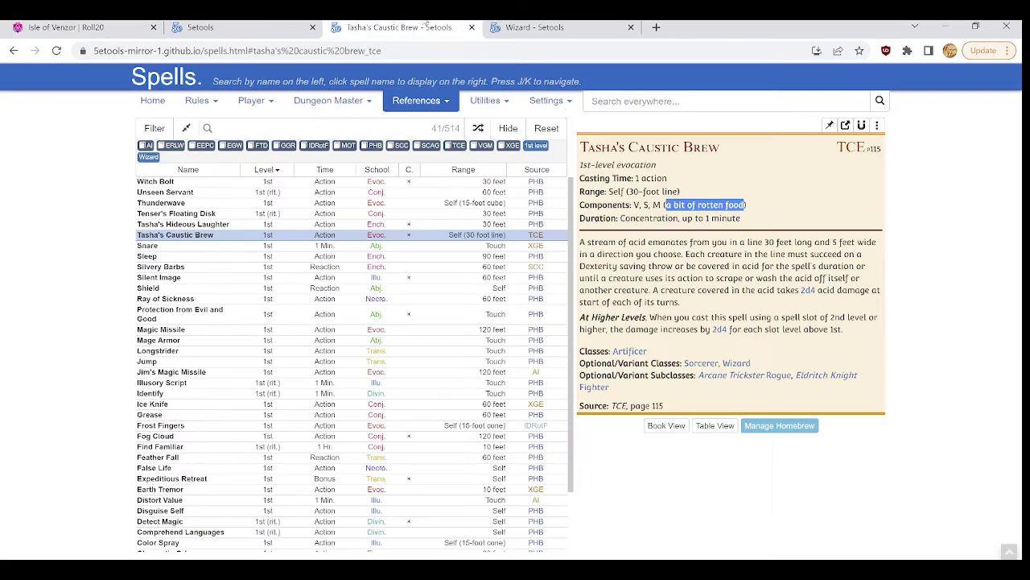
click(669, 206)
click(139, 29)
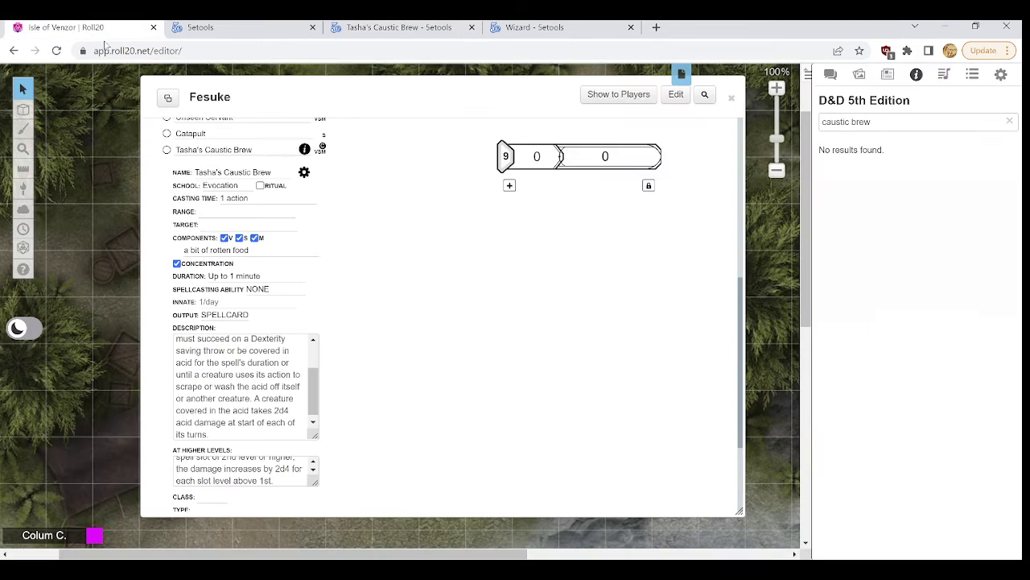
click(217, 213)
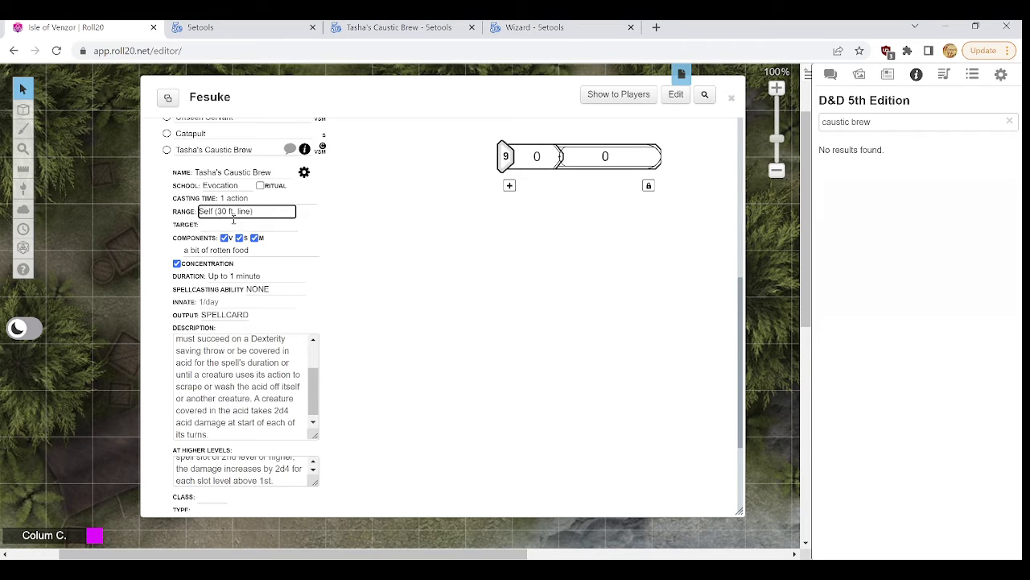
click(367, 315)
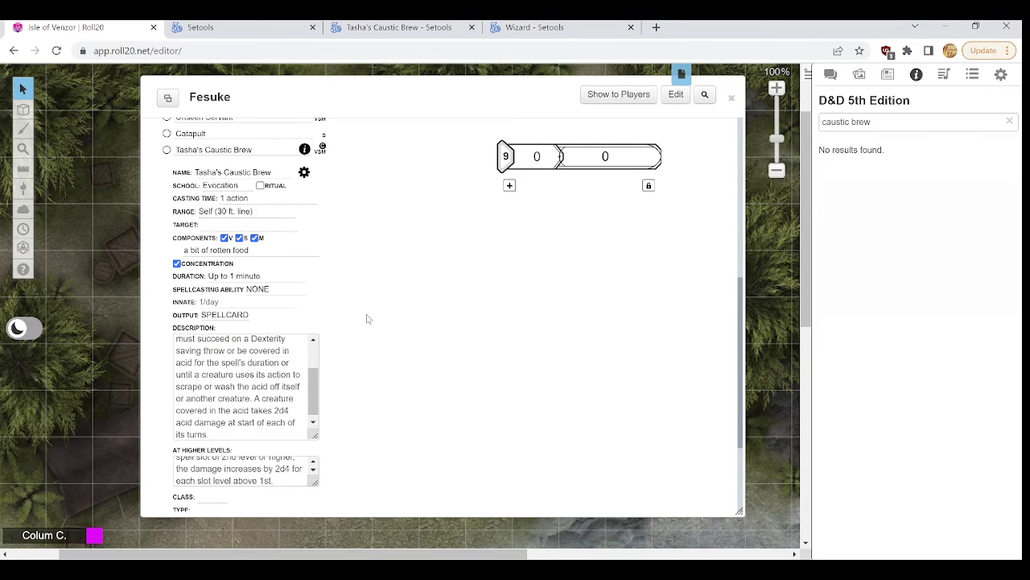
Set the spellcasting ability of Tasha's Caustic Brew to SPELL and its output to ATTACK
click(263, 293)
key(s)
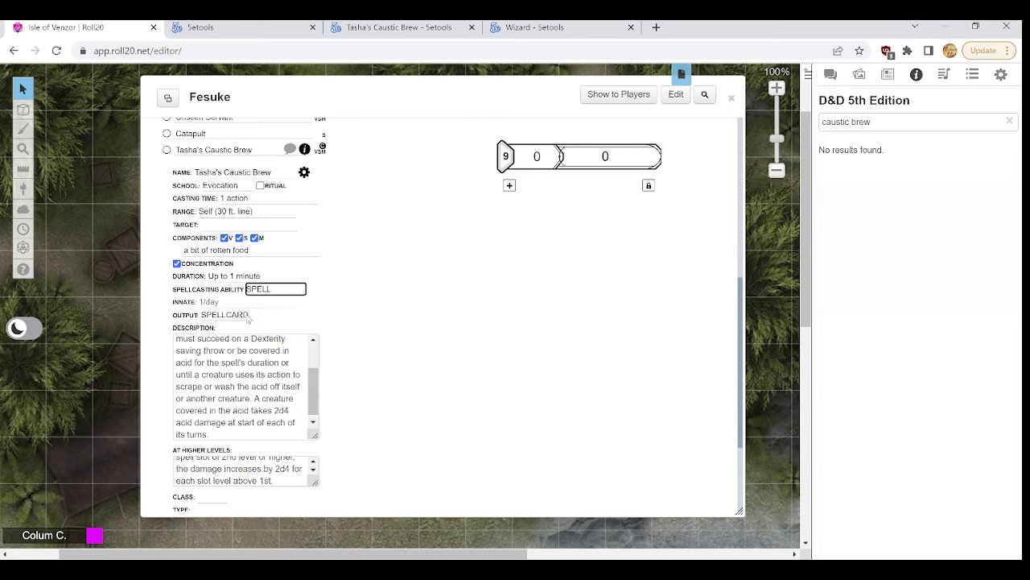
click(245, 317)
key(a)
Set the saving throw of Tasha's Caustic Brew to DEX with the effect No Damage
scroll(336, 396, down, 3)
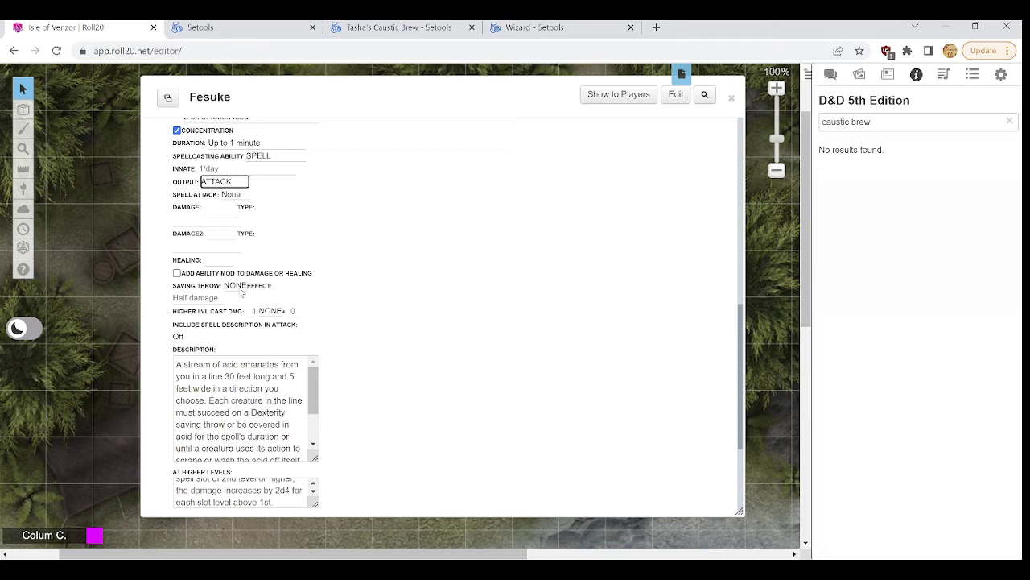
click(236, 287)
key(d)
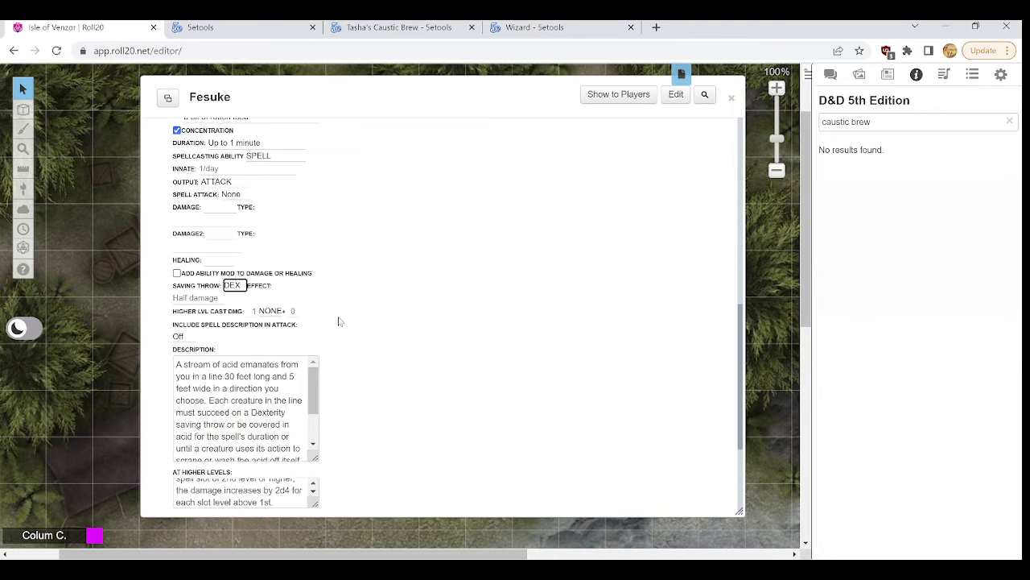
scroll(341, 319, down, 2)
scroll(271, 346, down, 2)
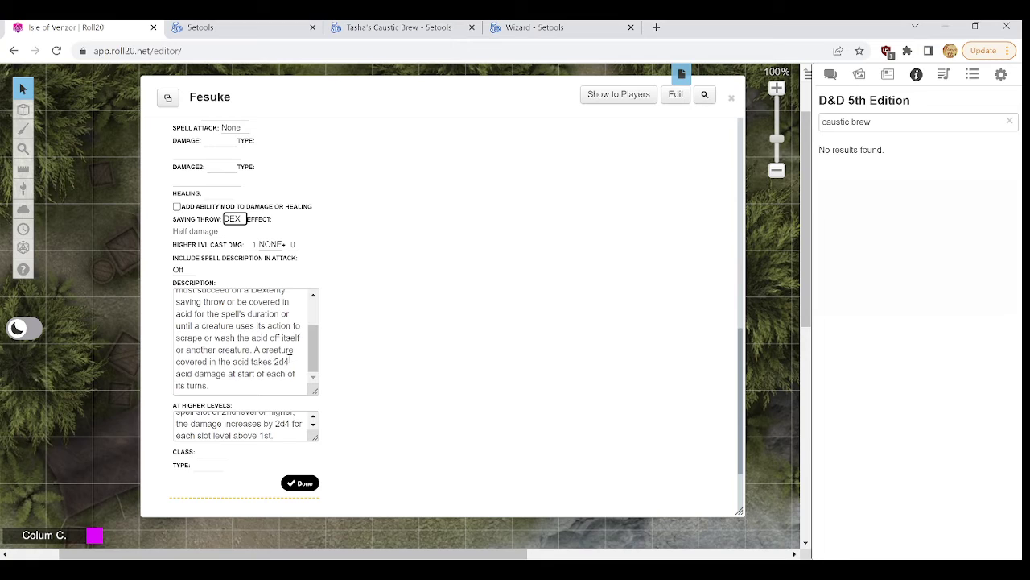
click(208, 231)
text(No)
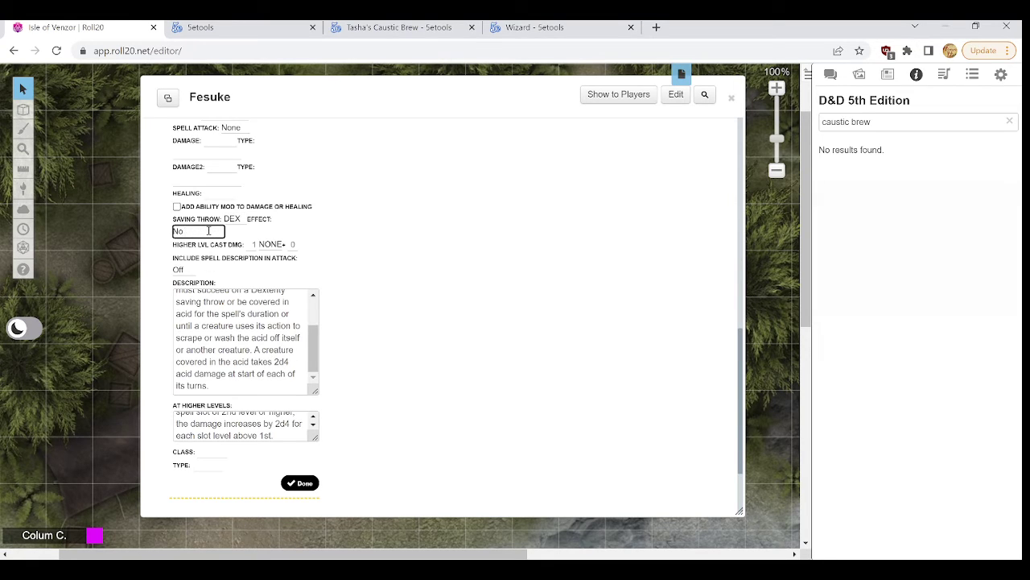
text( Damage)
Set the higher level cast damage of Tasha's Caustic Brew to 2 d4
scroll(277, 425, up, 1)
scroll(277, 427, down, 1)
scroll(277, 427, down, 1)
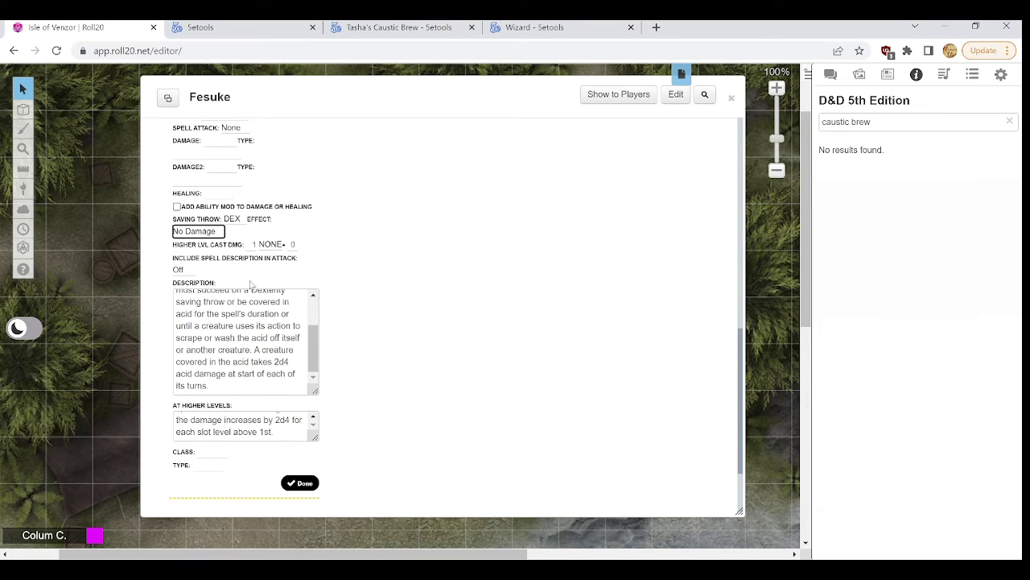
click(254, 245)
text(2)
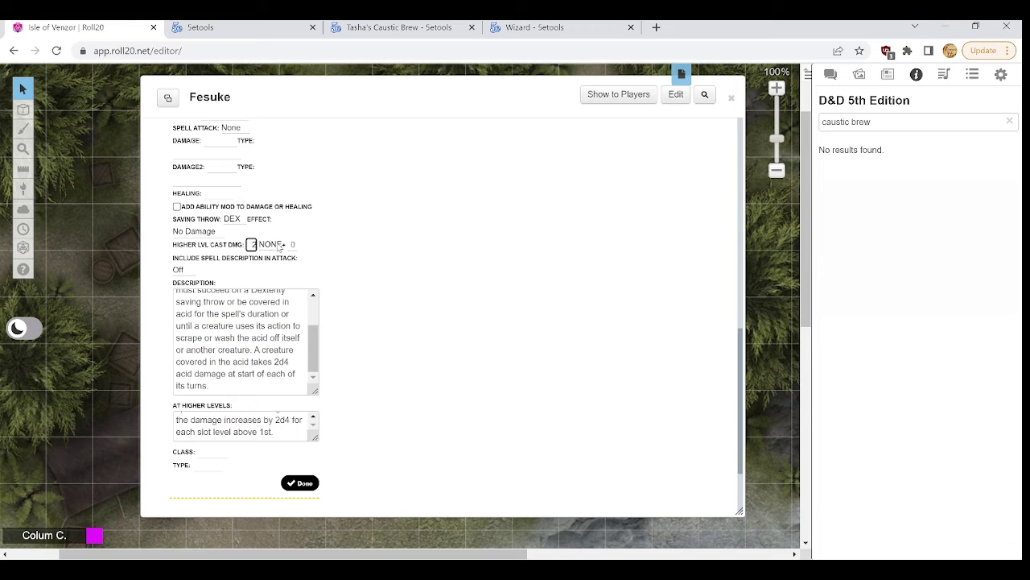
key(Tab)
click(271, 268)
click(369, 290)
Review the spell's fields and description, and set the primary damage to 2d4 with the type acid
scroll(326, 319, up, 2)
scroll(326, 346, down, 3)
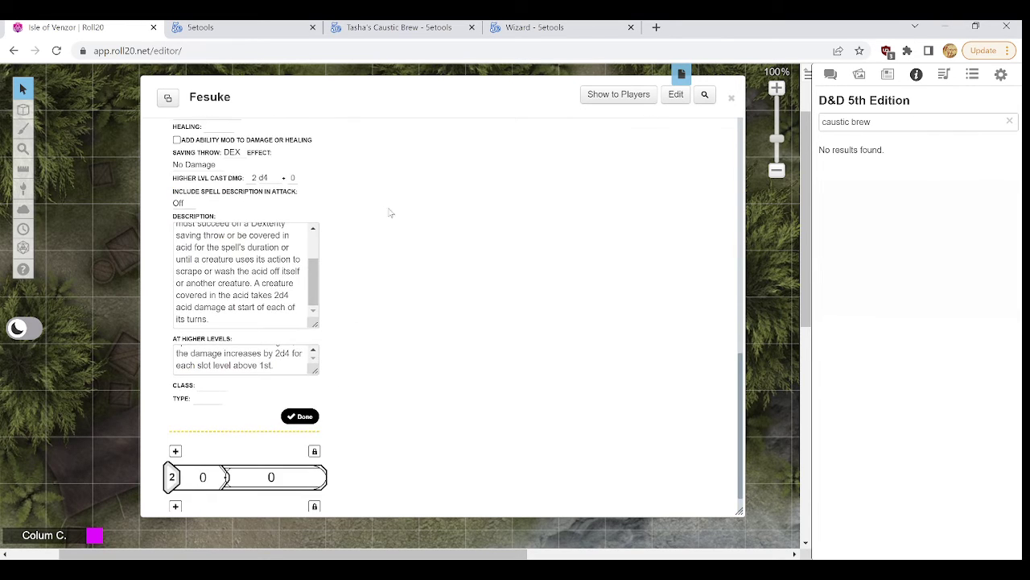
scroll(376, 306, up, 5)
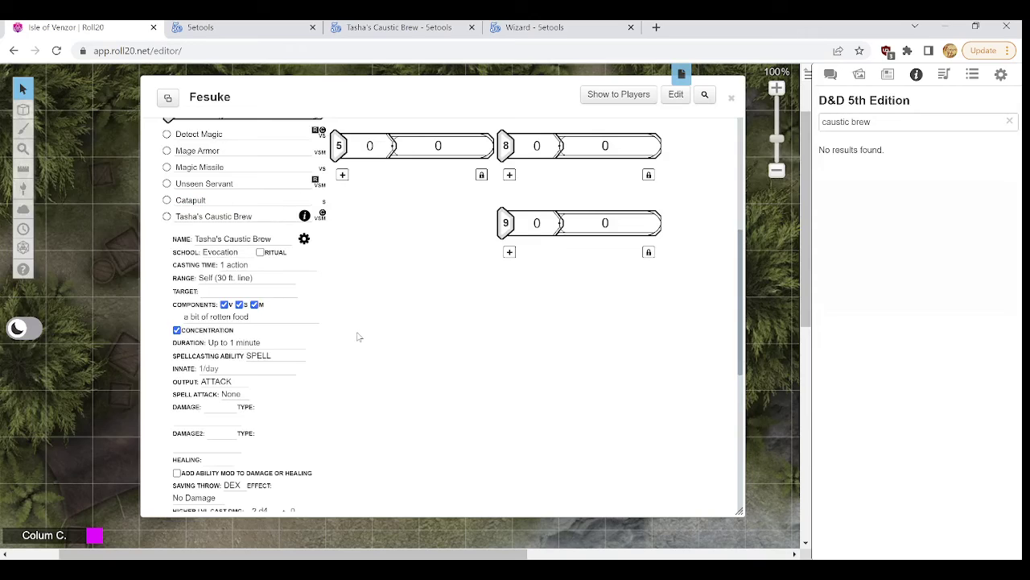
scroll(357, 334, down, 3)
scroll(351, 351, down, 3)
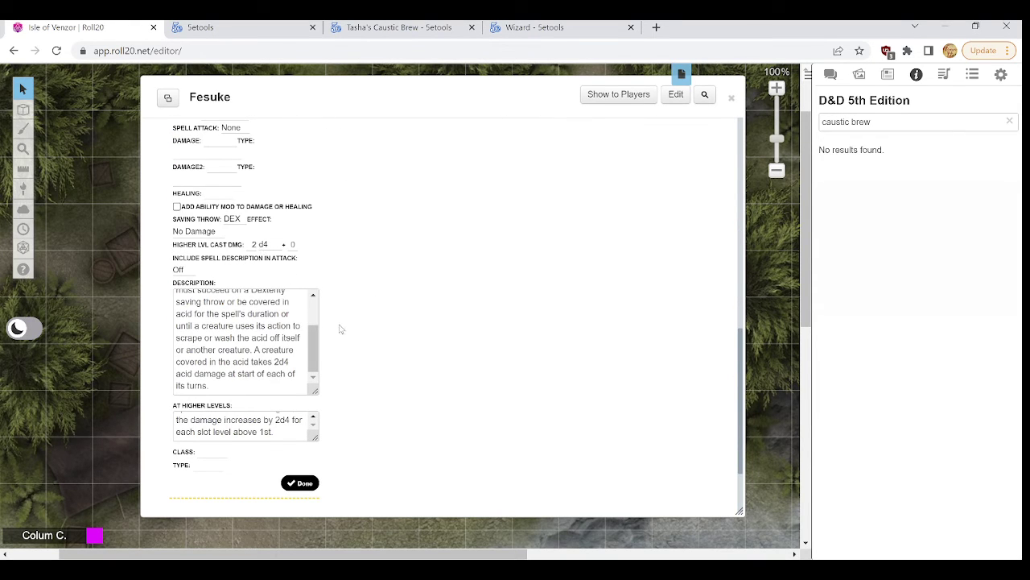
scroll(341, 328, up, 1)
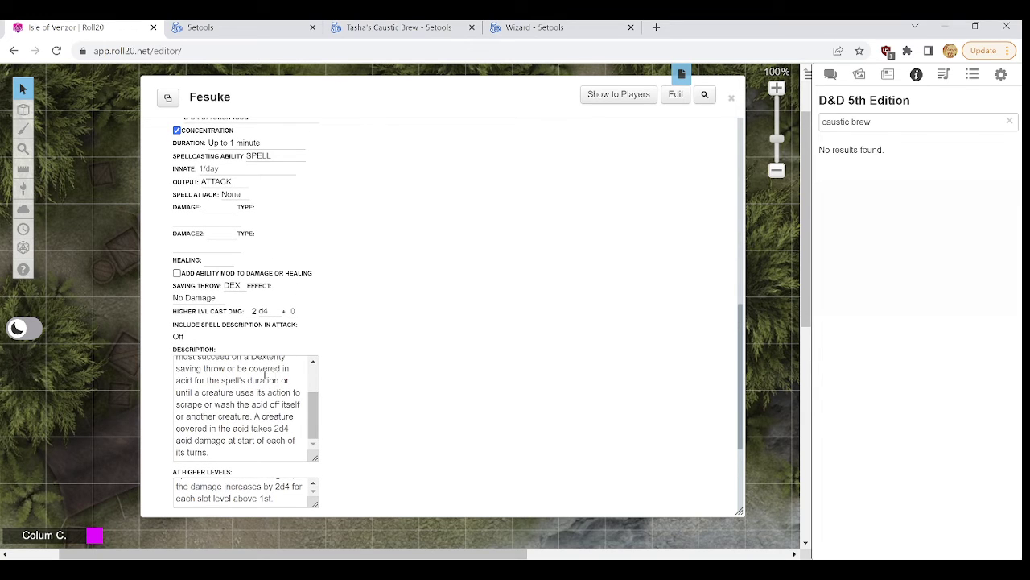
scroll(265, 385, down, 1)
scroll(270, 390, up, 3)
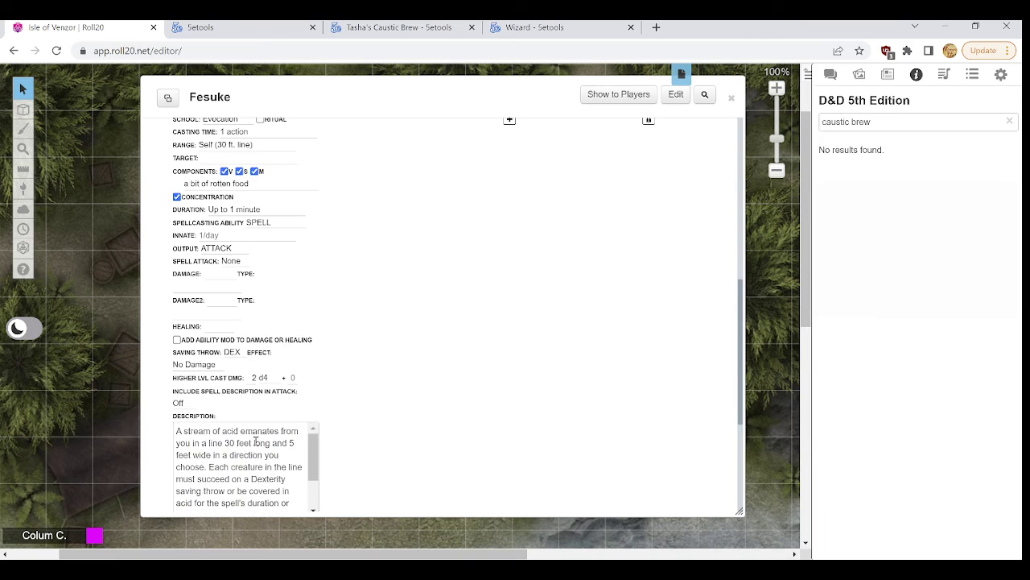
scroll(256, 441, down, 2)
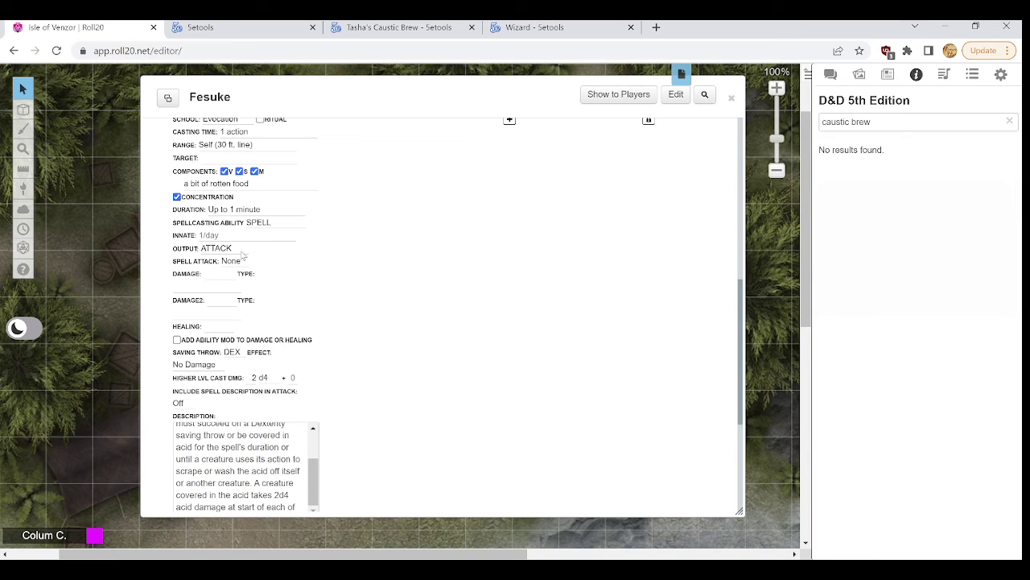
click(231, 273)
text(2d4)
key(Tab)
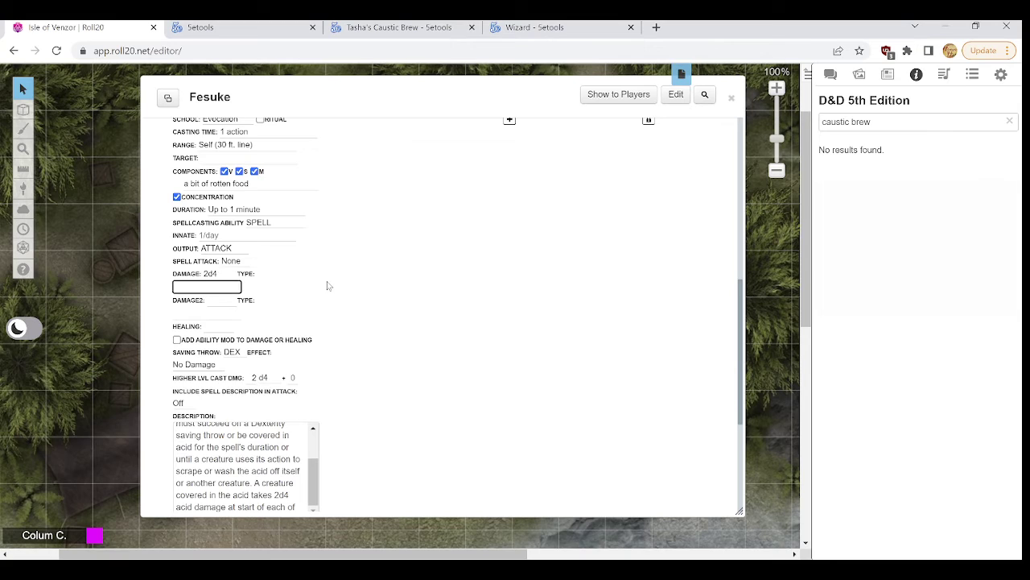
click(384, 293)
Finish editing Tasha's Caustic Brew and collapse its details in the spell list
scroll(359, 331, down, 2)
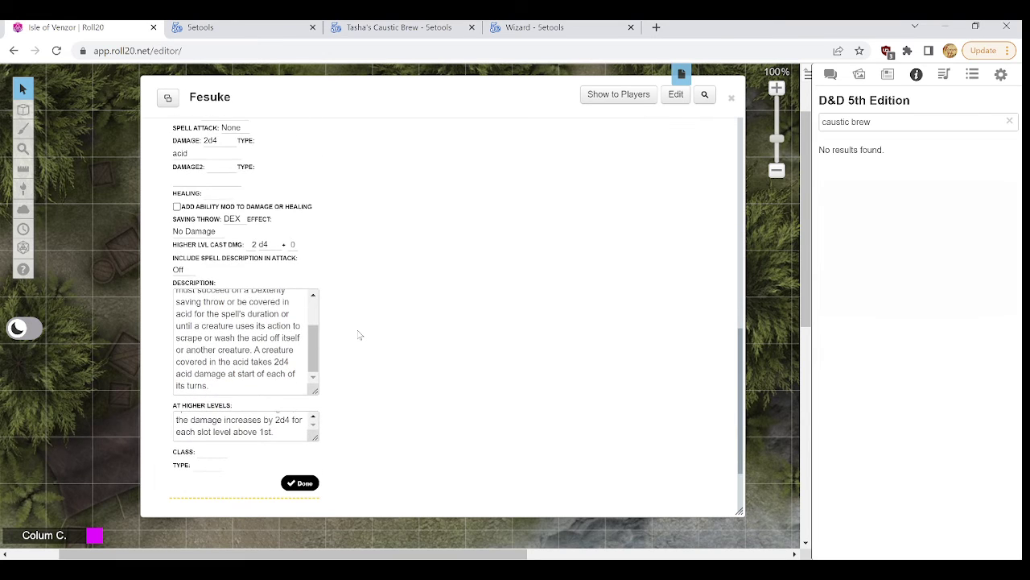
scroll(359, 334, up, 3)
scroll(359, 333, up, 1)
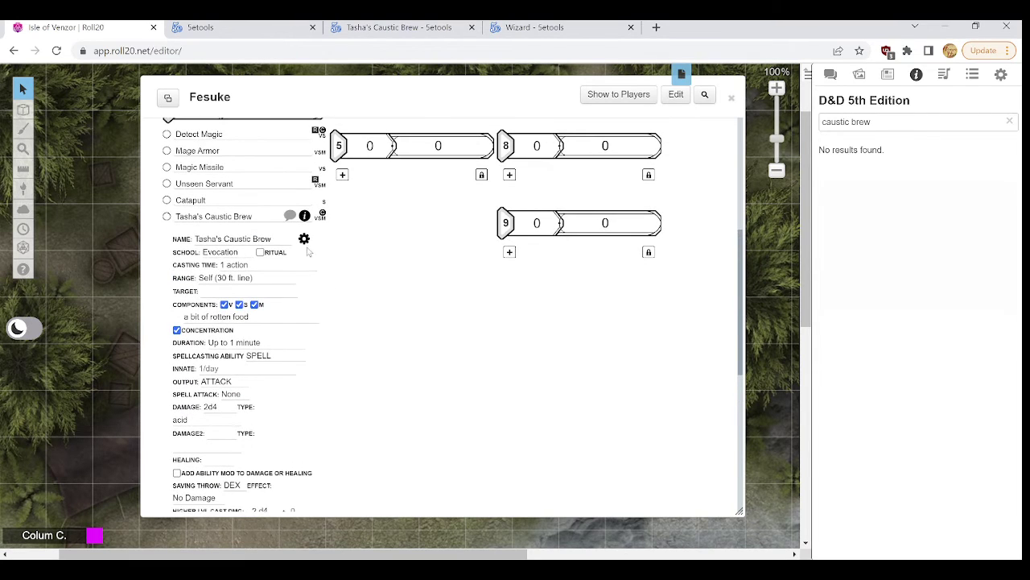
click(304, 237)
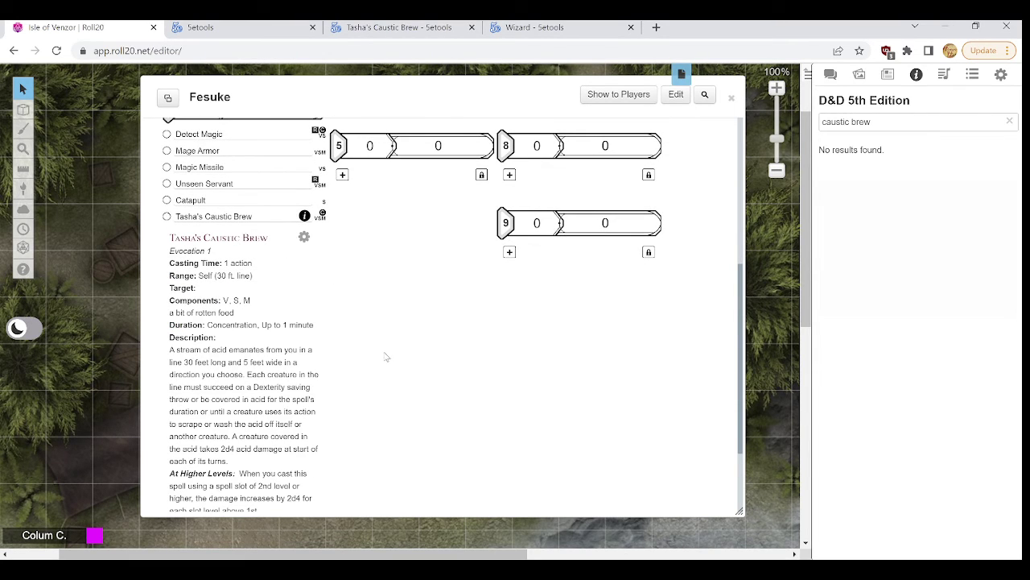
click(305, 216)
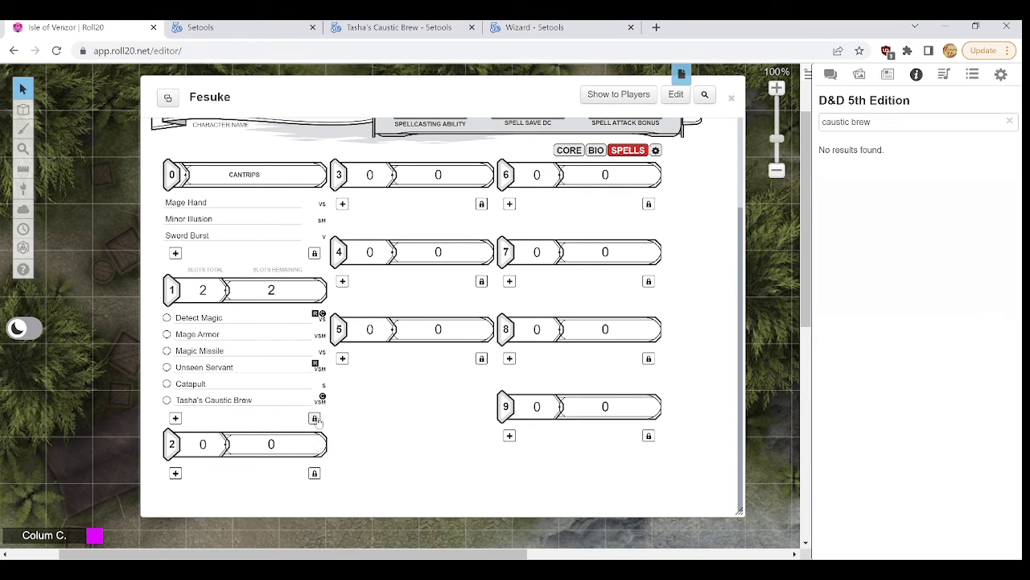
Reorder the 1st-level spells alphabetically, from Catapult to Unseen Servant, and lock the list again
click(315, 419)
drag(169, 367, 171, 334)
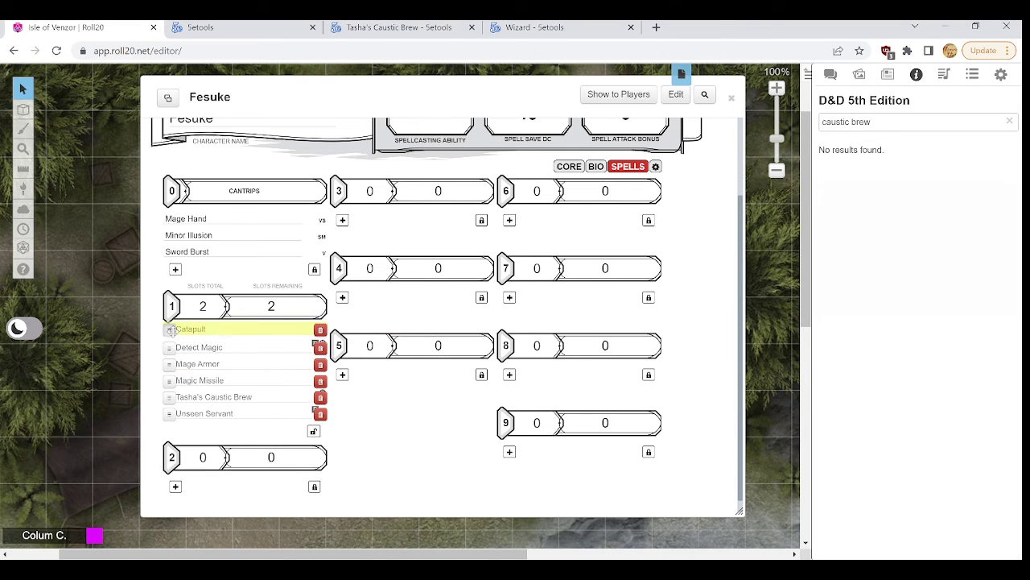
click(315, 435)
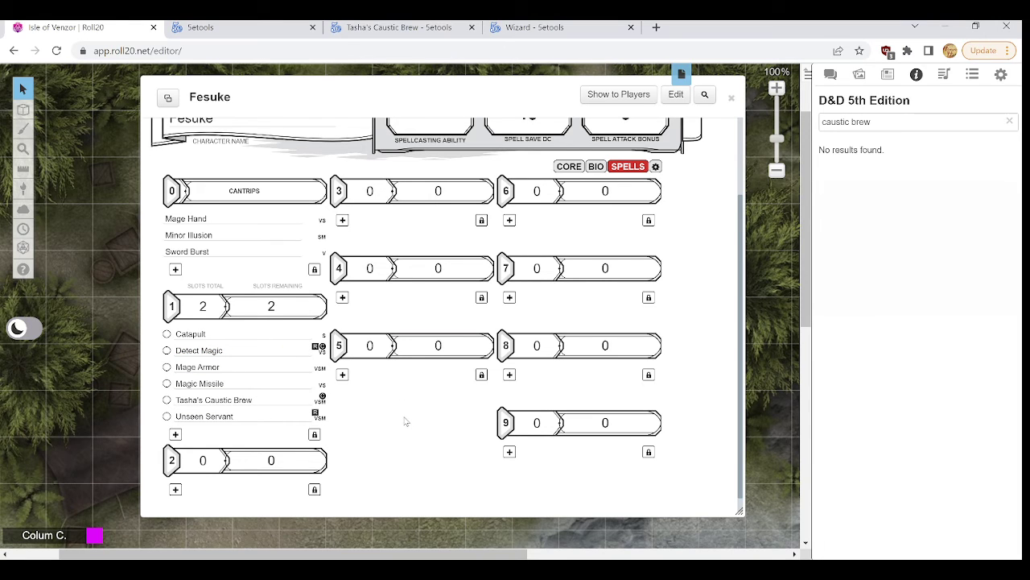
On the core page, move Catapult above Magic Missile in Attacks & Spellcasting and lock the list
click(567, 167)
scroll(451, 378, down, 3)
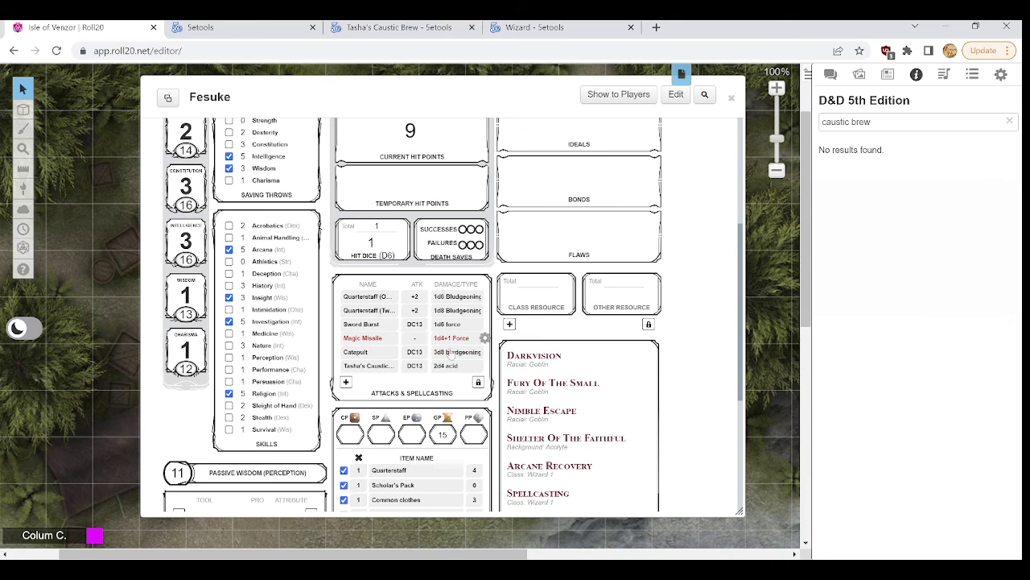
click(479, 383)
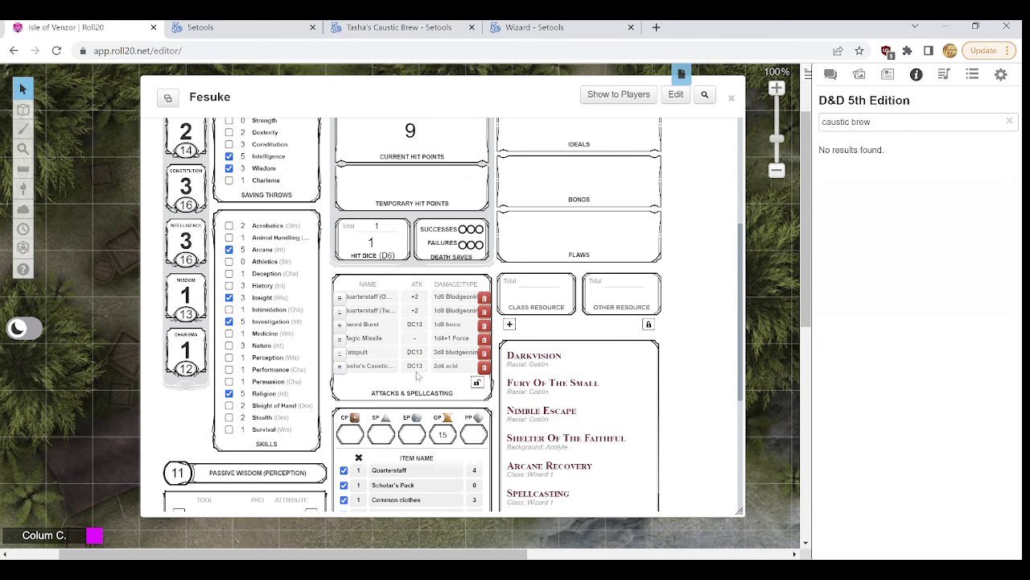
drag(340, 352, 340, 336)
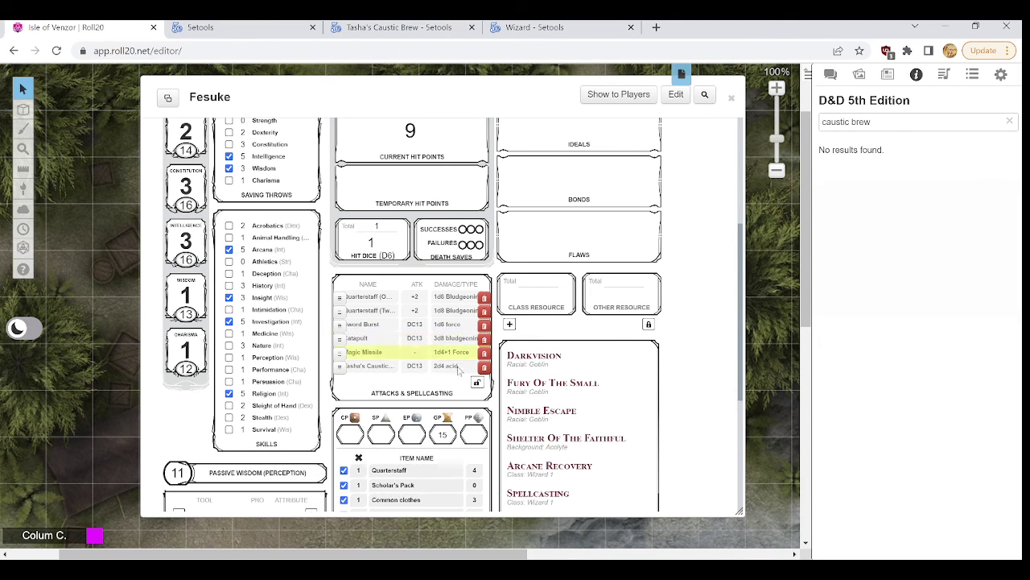
click(478, 382)
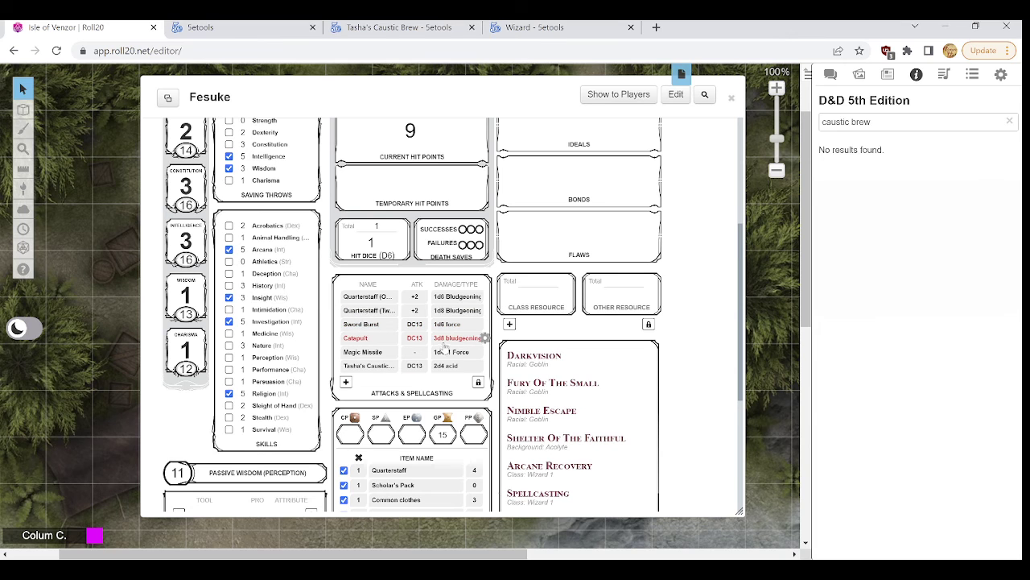
Show the chat, then test-cast Catapult and Tasha's Caustic Brew at level 1 from Attacks & Spellcasting
scroll(581, 277, up, 3)
scroll(582, 277, down, 1)
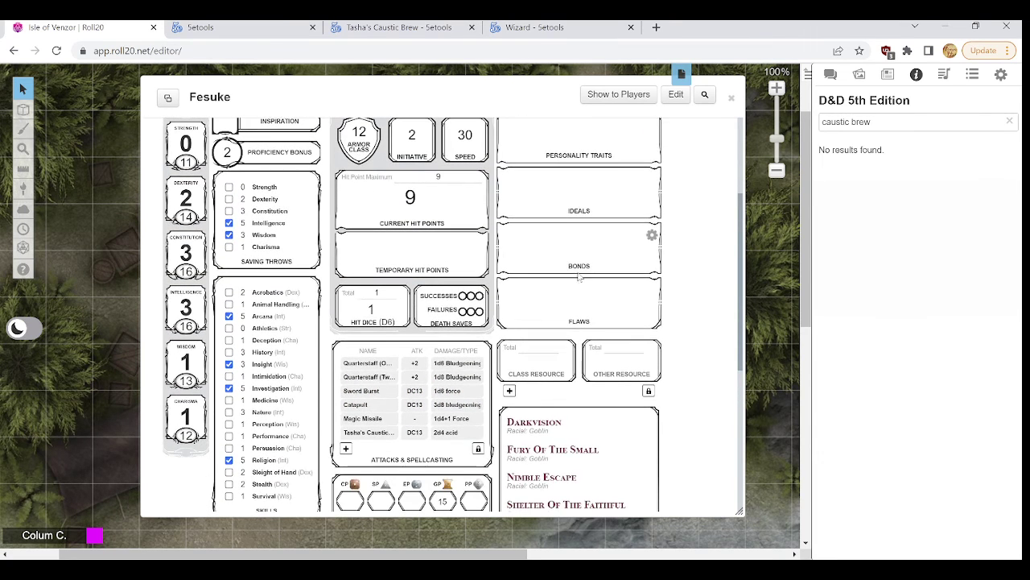
click(831, 75)
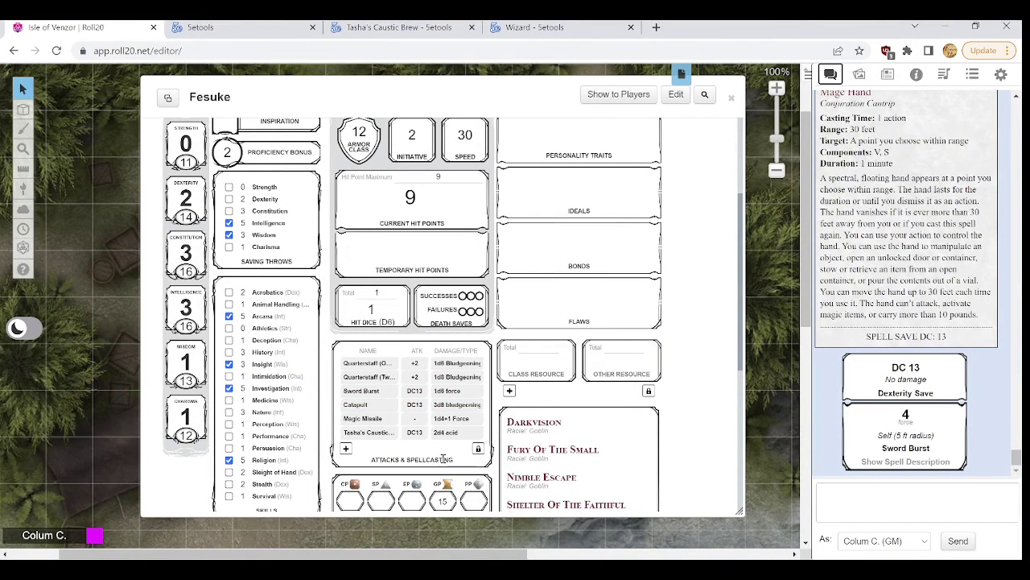
click(366, 418)
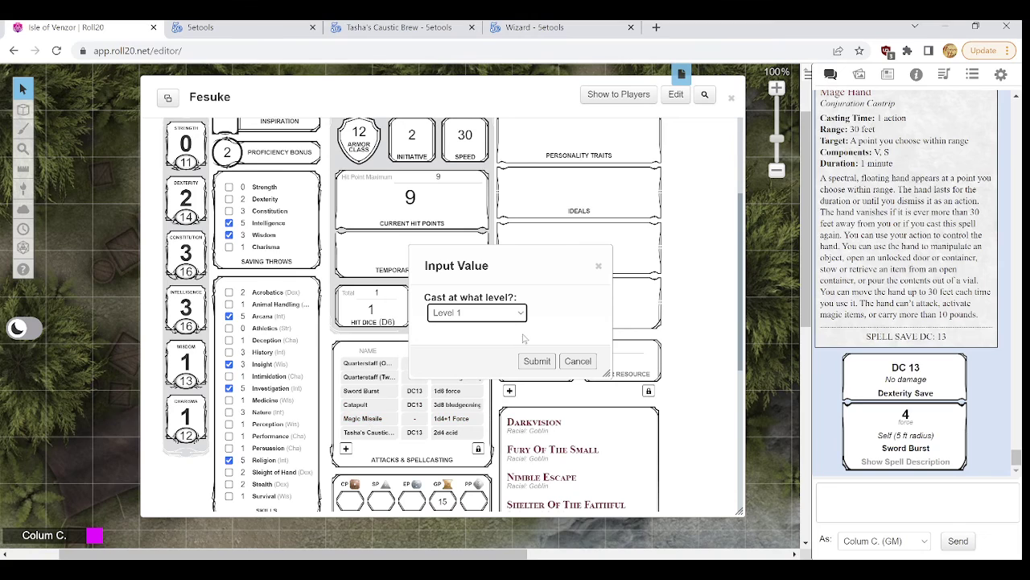
click(539, 363)
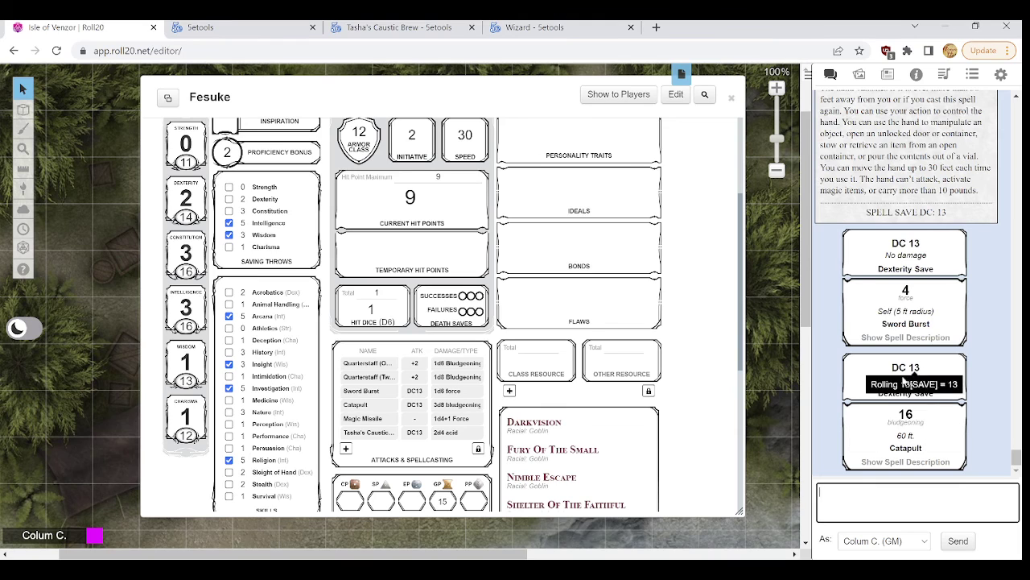
click(375, 435)
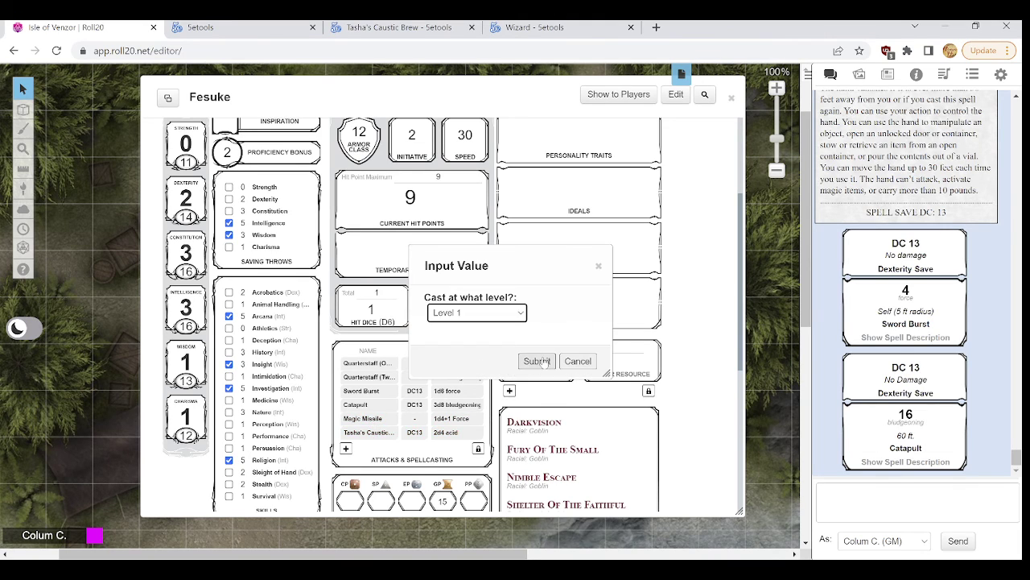
click(538, 361)
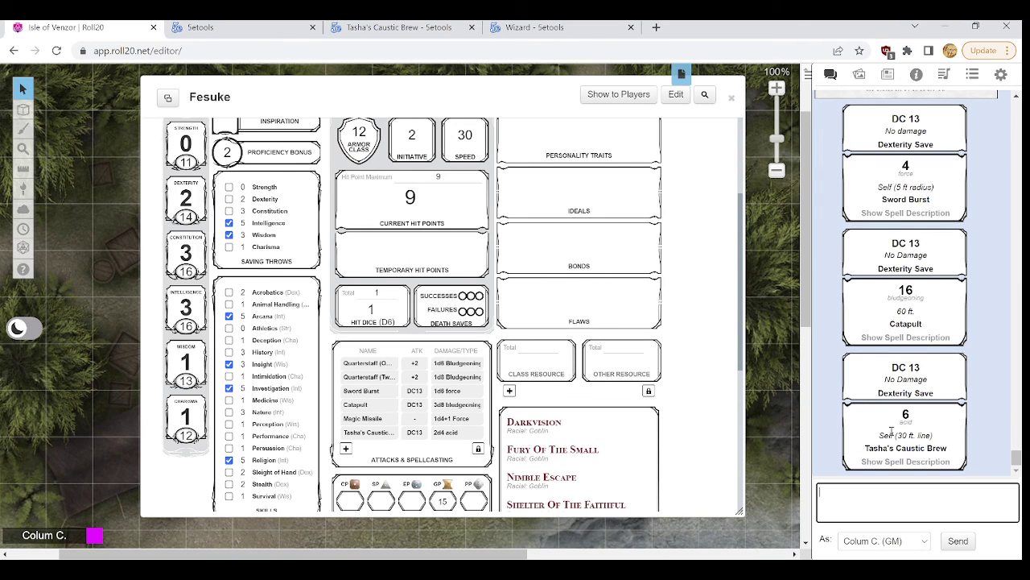
Roll Magic Missile's damage three times from Attacks & Spellcasting, once for each dart
click(380, 420)
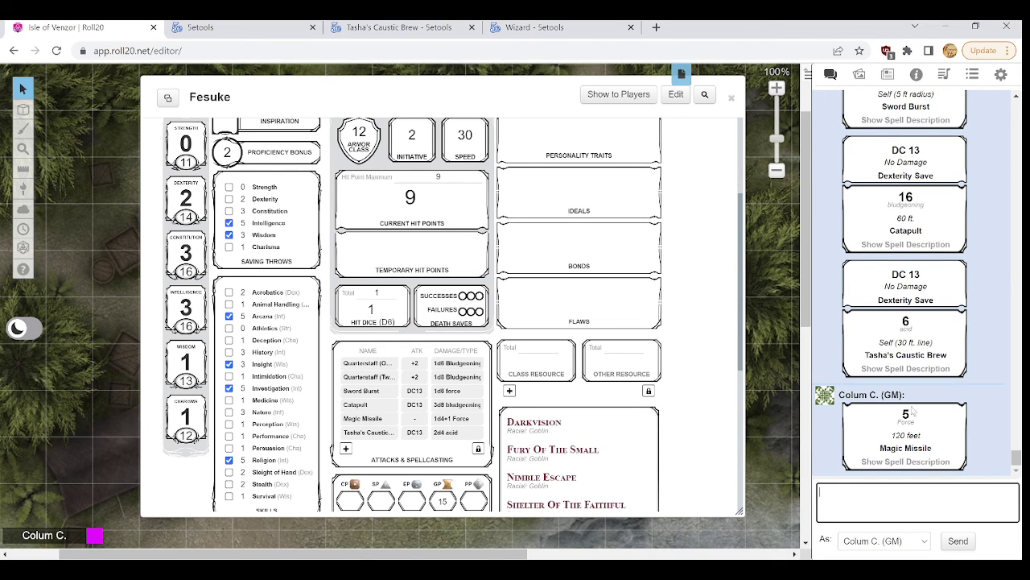
click(370, 423)
click(370, 422)
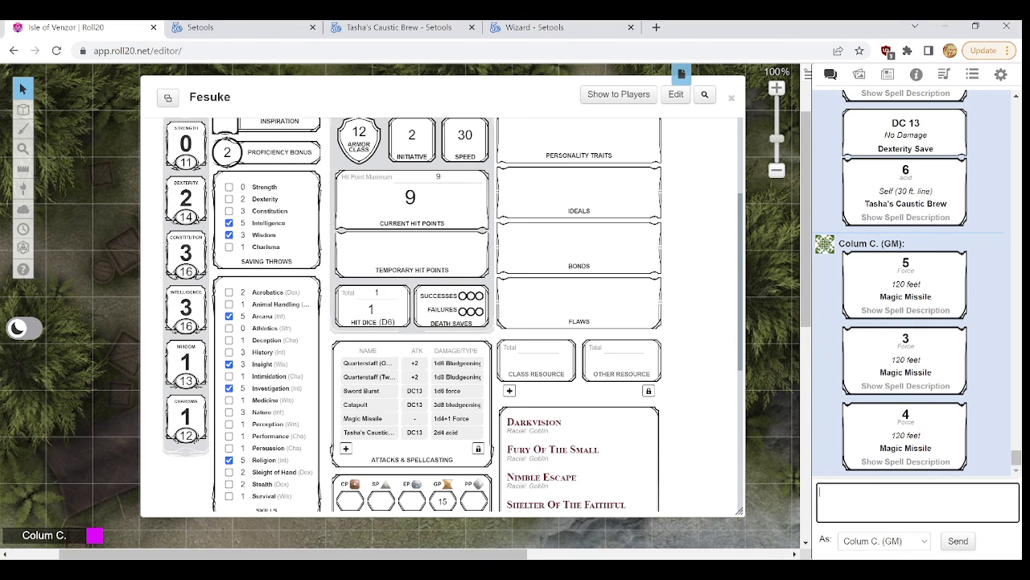
On the spells page, lower the remaining 1st-level spell slots as for casting and restore them to 2
scroll(578, 378, up, 3)
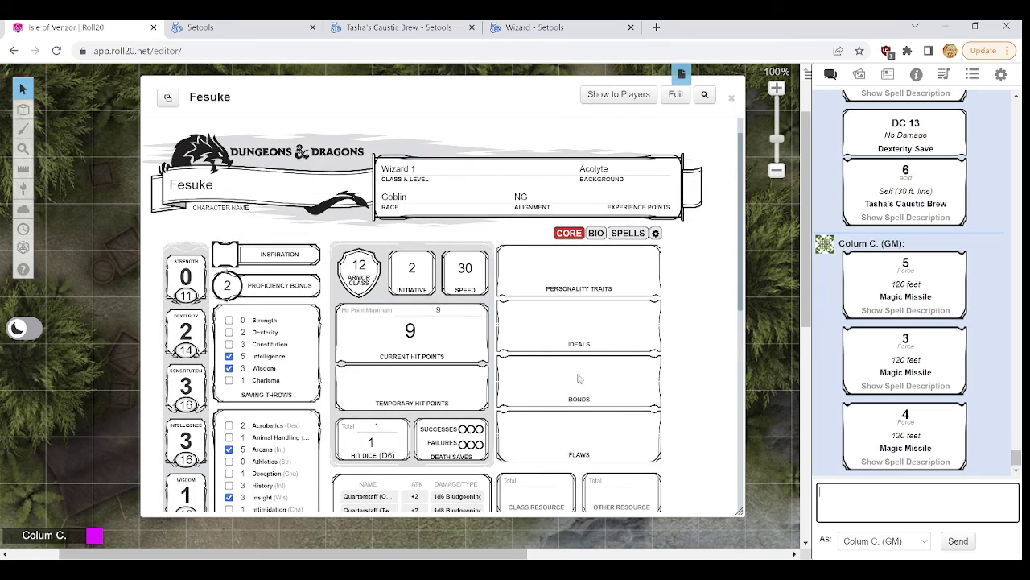
click(629, 232)
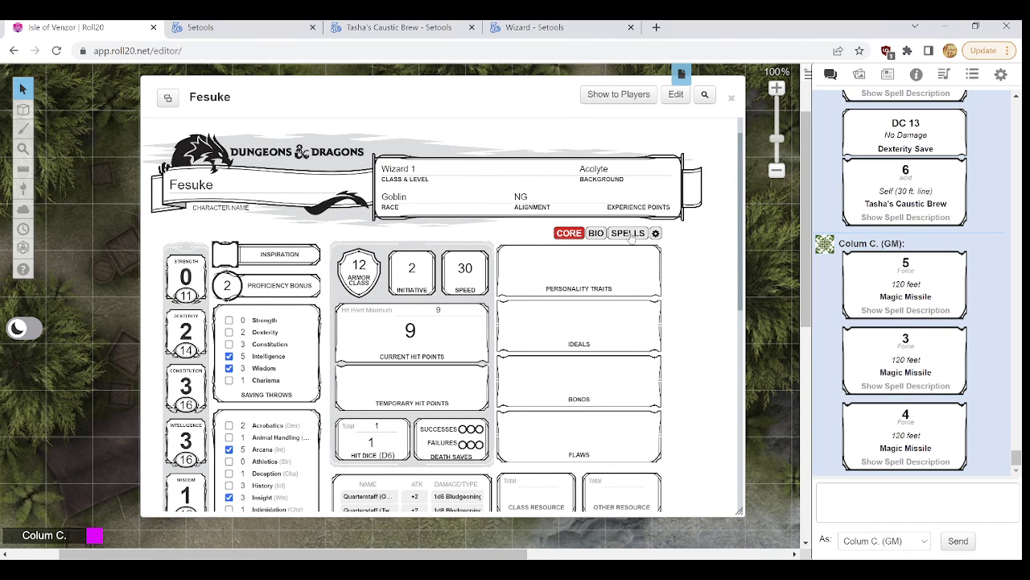
scroll(477, 338, down, 1)
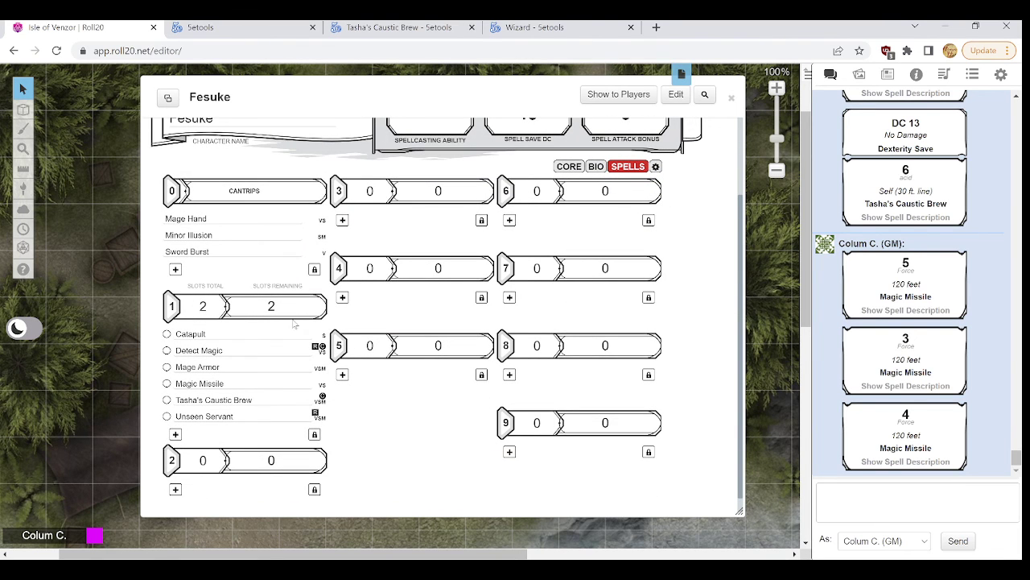
click(296, 310)
click(295, 310)
click(294, 304)
click(295, 304)
click(394, 434)
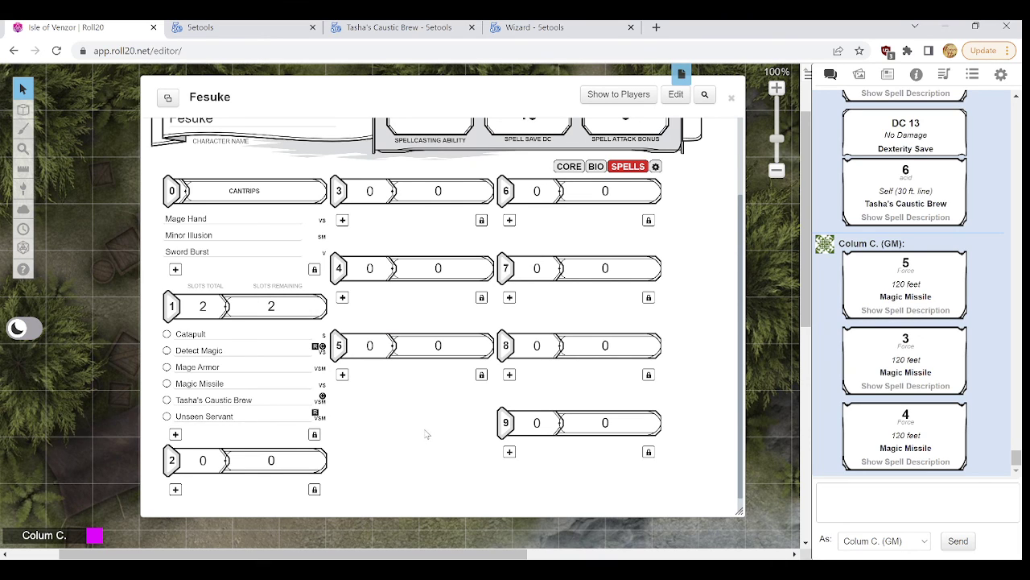